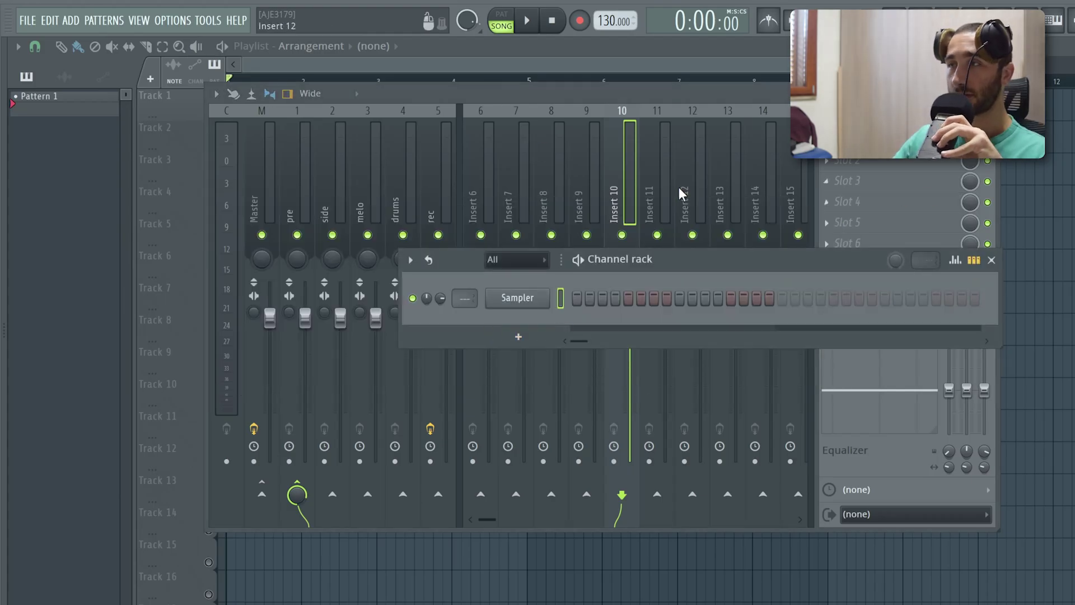
# Load Fruity Delay 3 into effect slot 4 of mixer track Insert 10
pyautogui.press('F6')
pyautogui.click(945, 185)
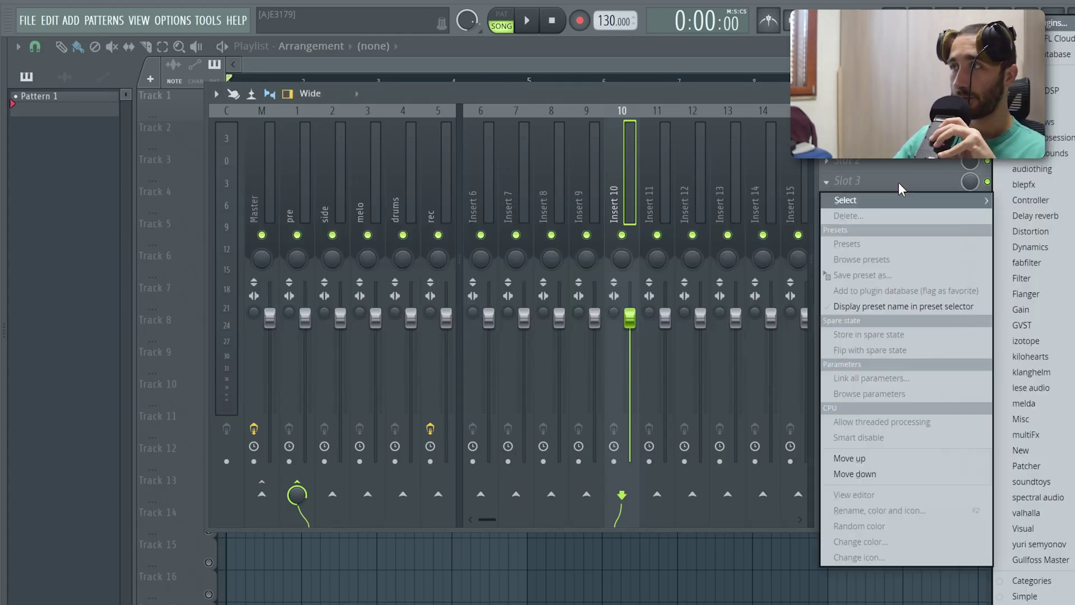
pyautogui.moveTo(1024, 284)
pyautogui.click(978, 207)
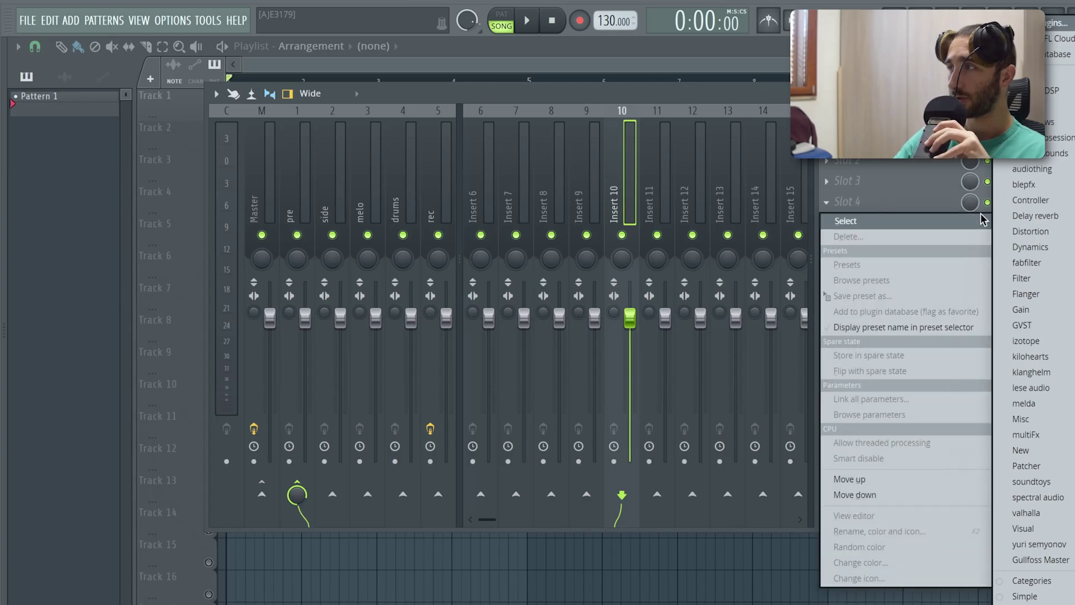
pyautogui.moveTo(1041, 215)
pyautogui.click(940, 246)
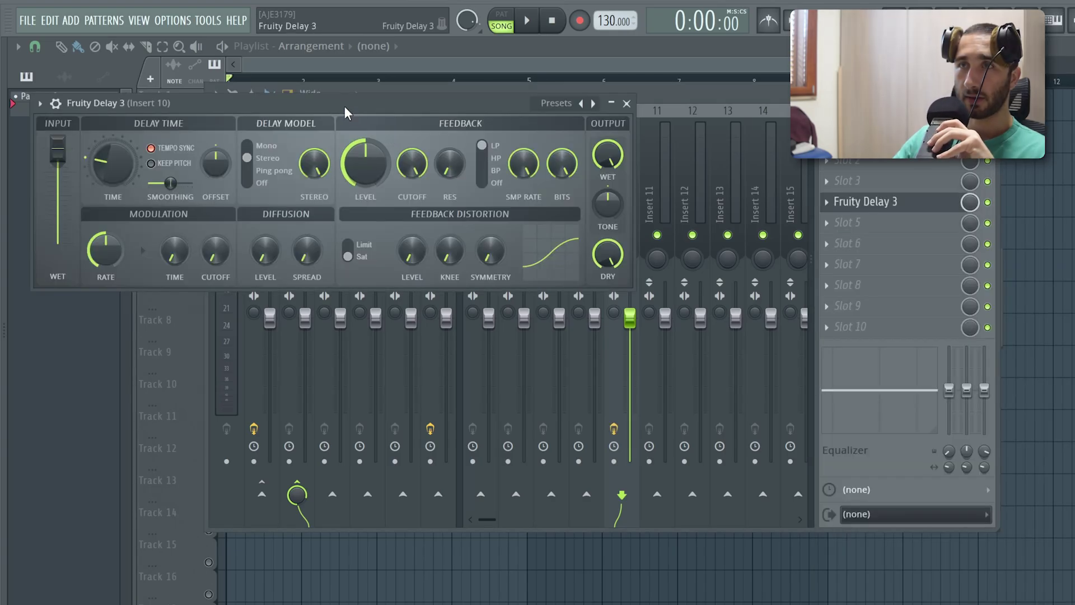
# Reposition the Fruity Delay 3 window and randomize the delay's settings with its Randomize preset option
pyautogui.moveTo(343, 105); pyautogui.dragTo(550, 207)
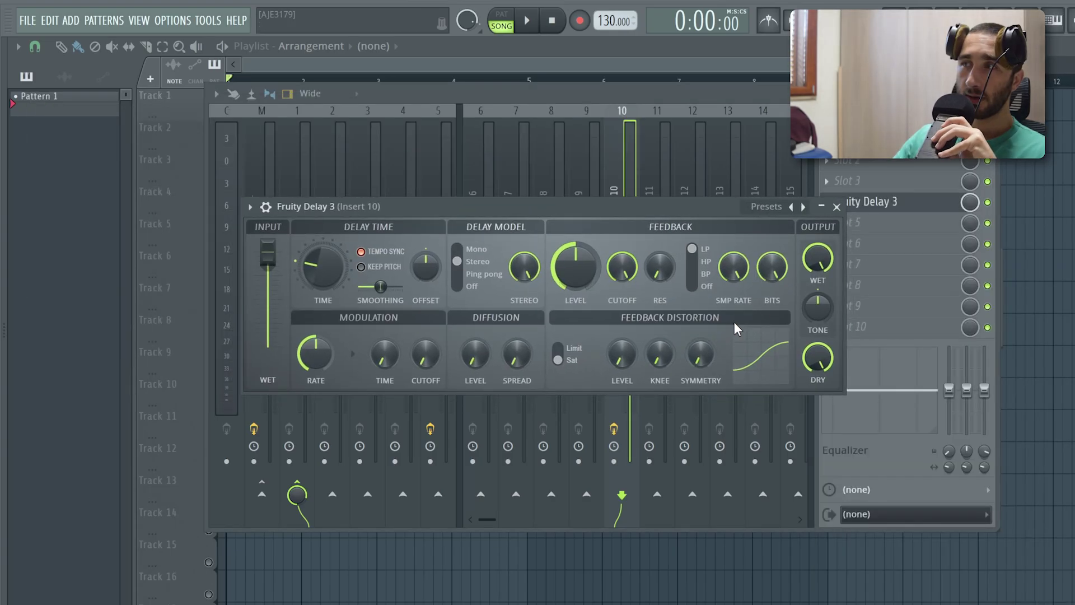
pyautogui.click(778, 208)
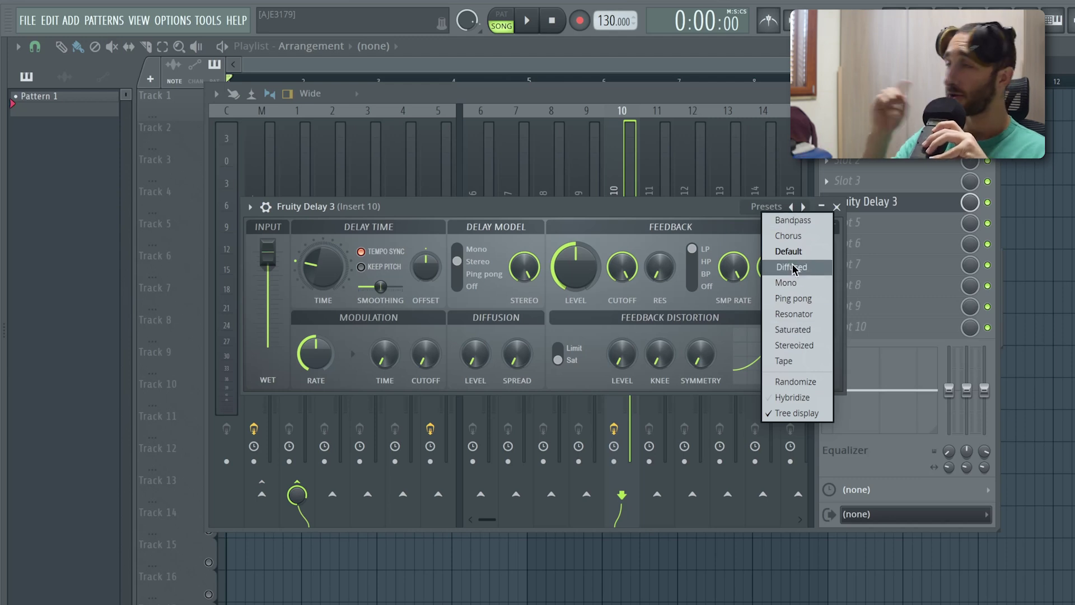
pyautogui.click(806, 384)
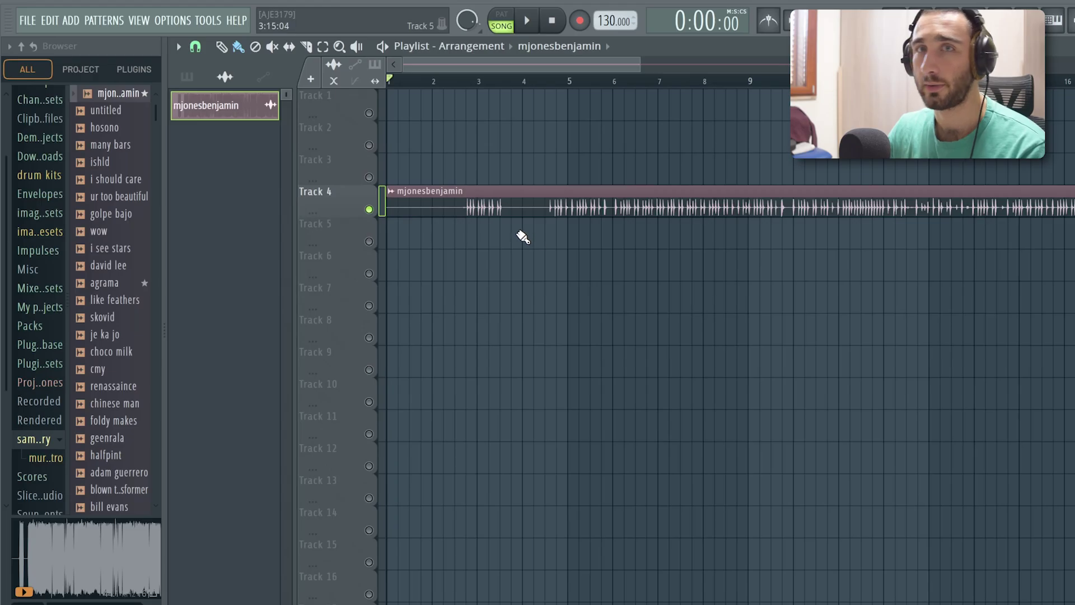
# Play the opening of the sample clip on playlist Track 4 from around bar 2
pyautogui.scroll(-2, 522, 234)
pyautogui.click(449, 82)
pyautogui.press('space')
pyautogui.scroll(3, 466, 175)
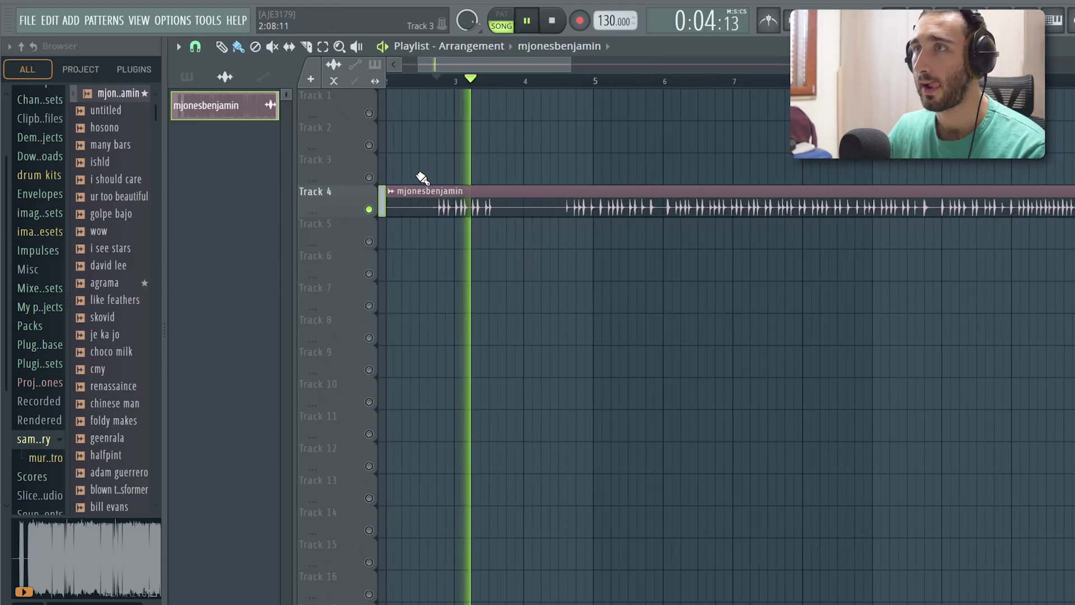
pyautogui.scroll(-1, 420, 176)
pyautogui.press('space')
# Try the section from 6:553 to 8:906 of the sample as the selection in Edison
pyautogui.moveTo(566, 164); pyautogui.dragTo(596, 156)
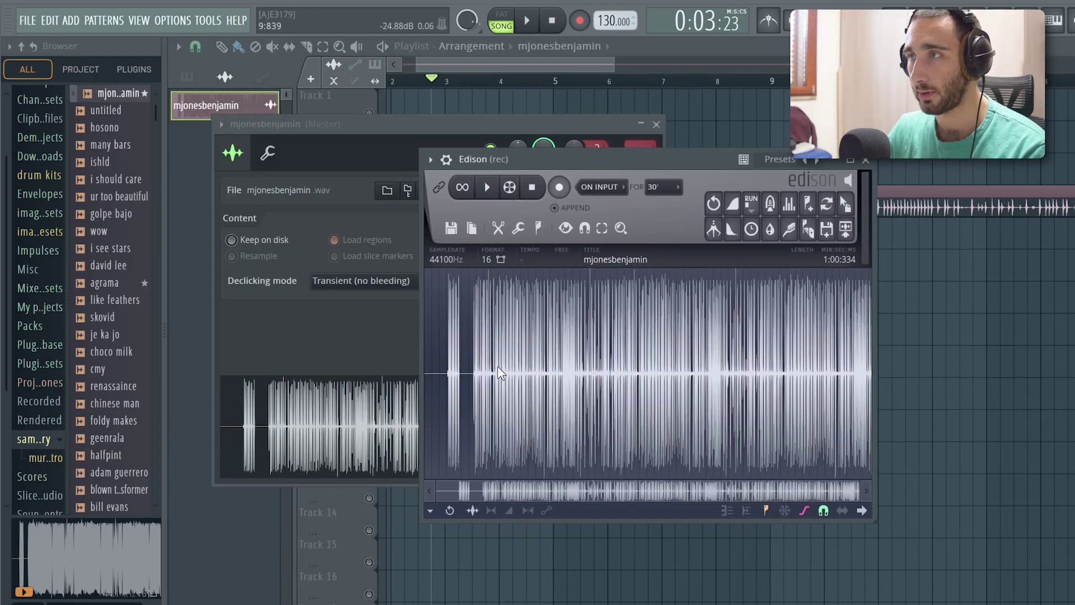
pyautogui.scroll(5, 465, 344)
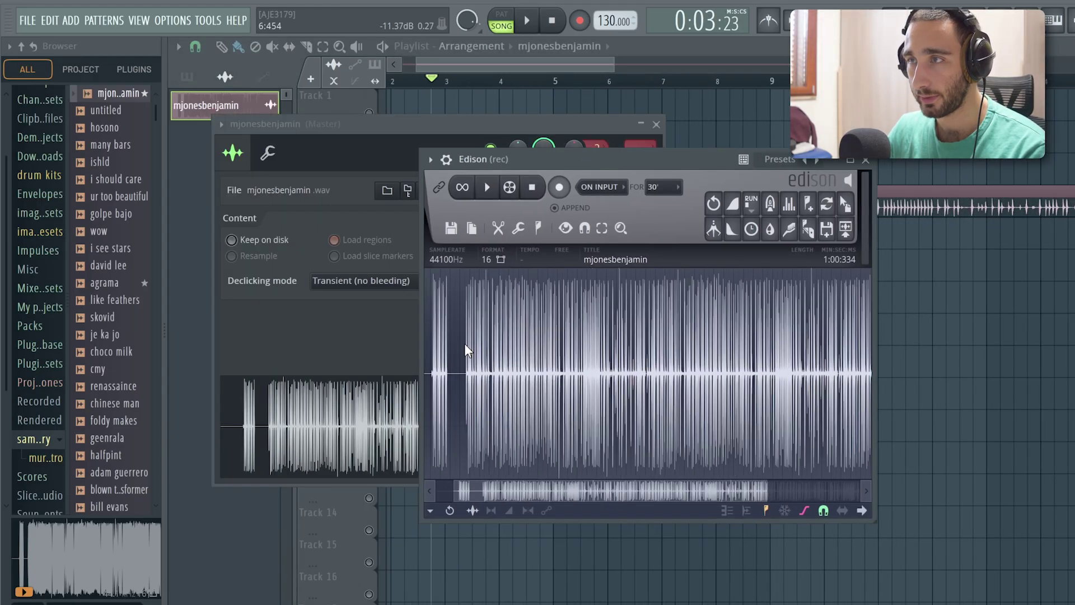
pyautogui.moveTo(702, 358); pyautogui.dragTo(550, 361)
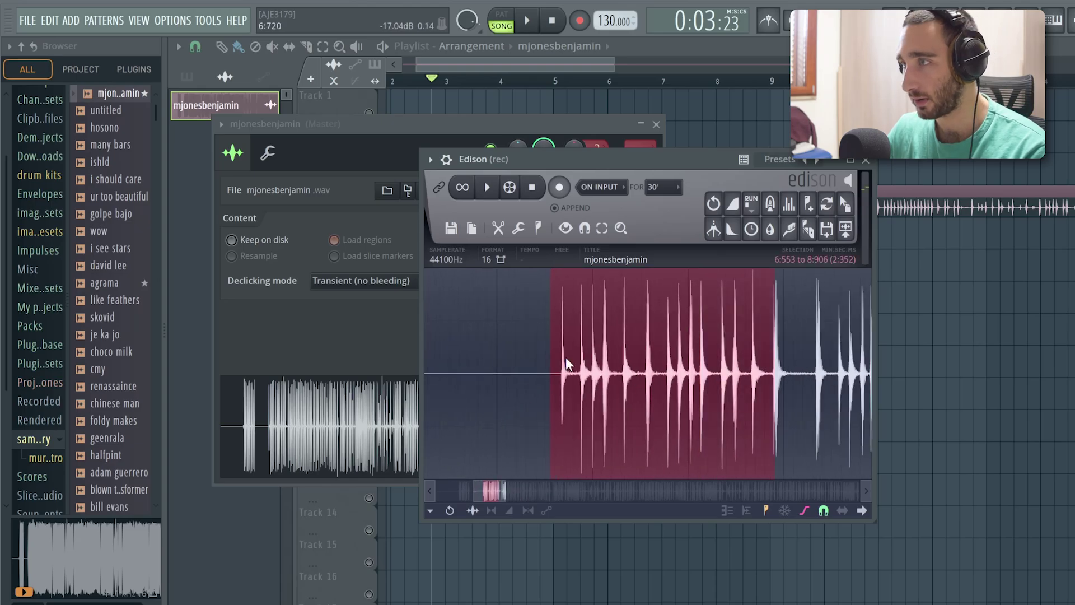
pyautogui.scroll(-2, 555, 358)
pyautogui.scroll(-1, 737, 413)
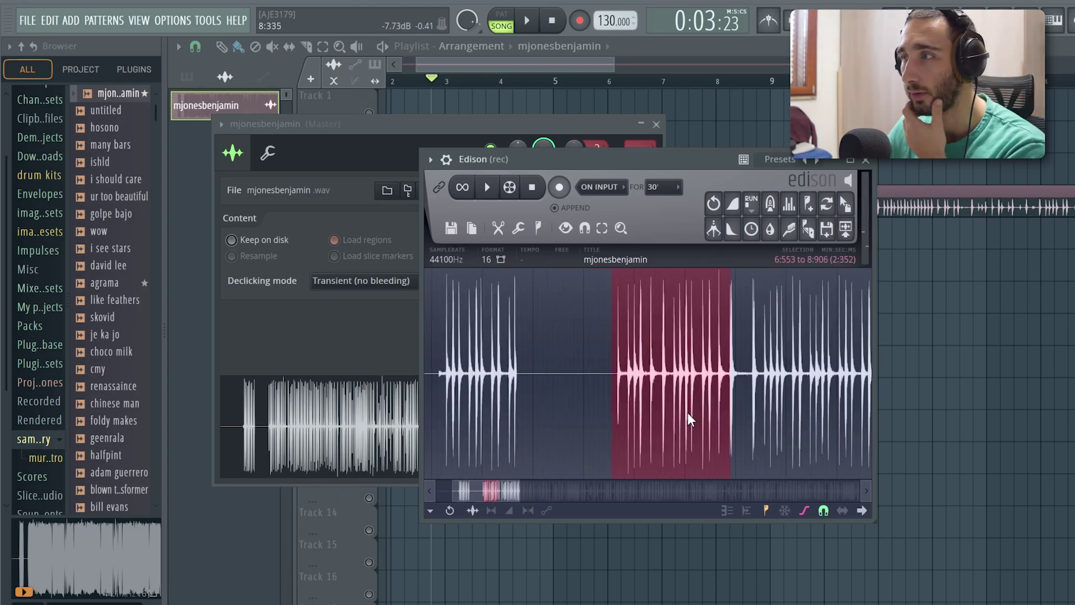
# Select the 16:614 to 20:267 section of the sample in Edison and place it on playlist Track 5 as a clip
pyautogui.scroll(1, 729, 398)
pyautogui.scroll(1, 729, 398)
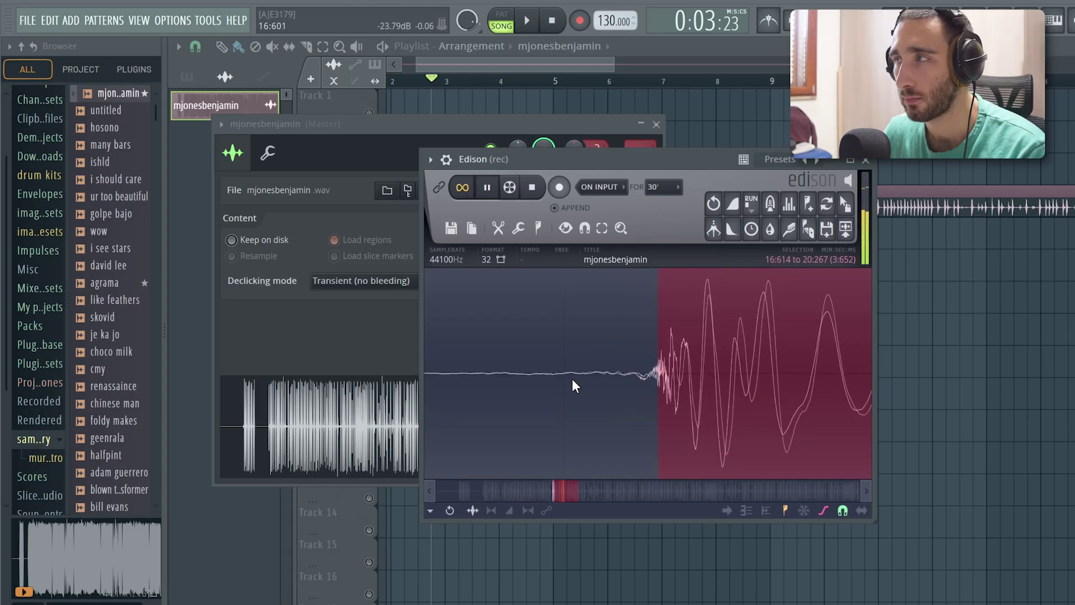
pyautogui.scroll(-2, 572, 379)
pyautogui.scroll(2, 597, 379)
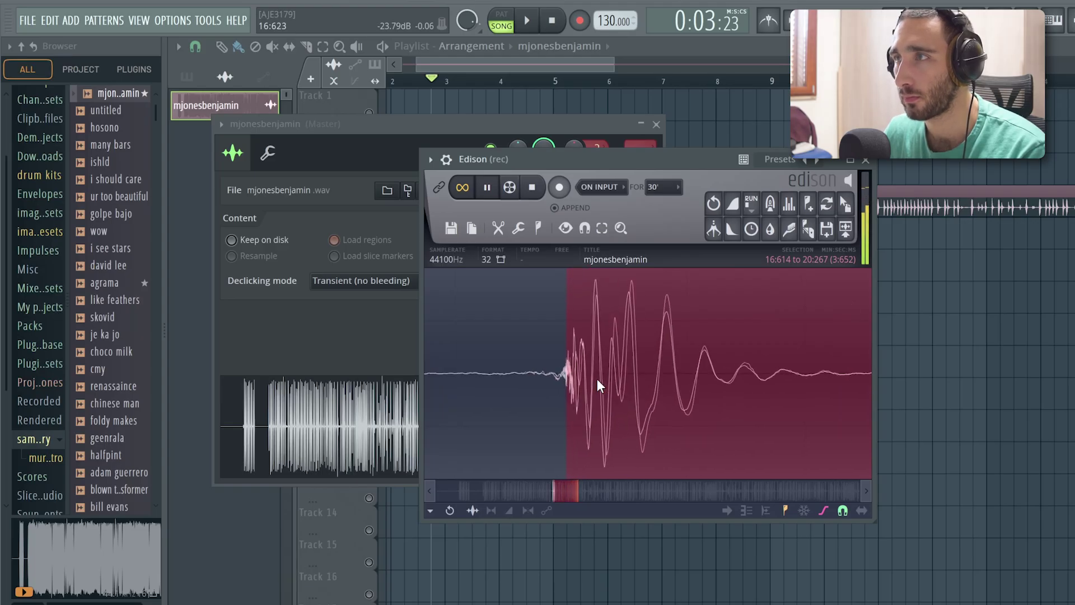
pyautogui.scroll(-2, 509, 372)
pyautogui.scroll(-3, 509, 371)
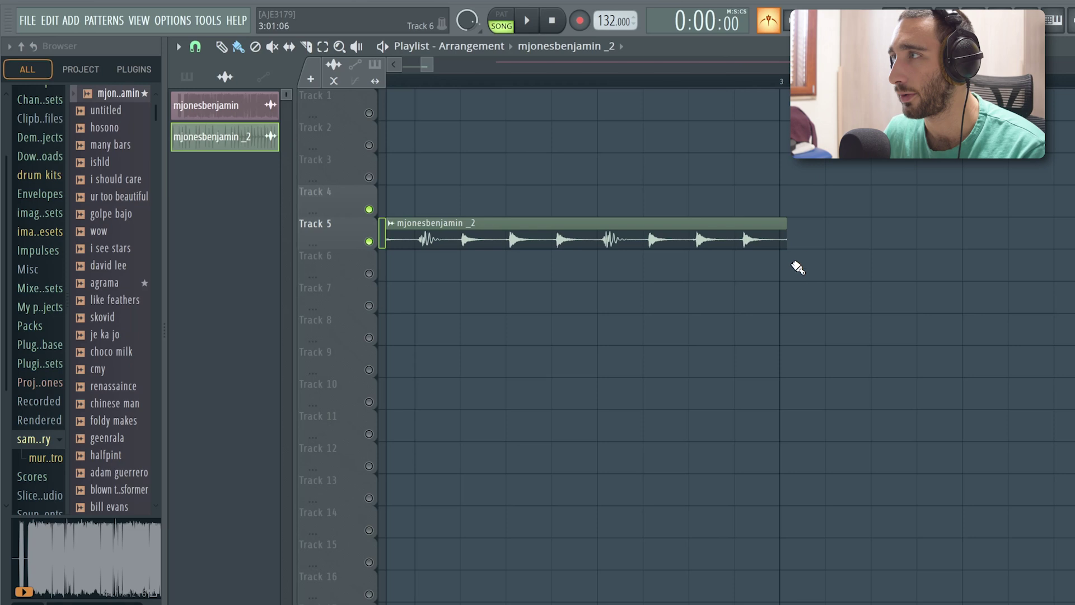
# Stretch the _2 clip on Track 5 to end exactly at bar 3 and play it back
pyautogui.moveTo(786, 225); pyautogui.dragTo(780, 226)
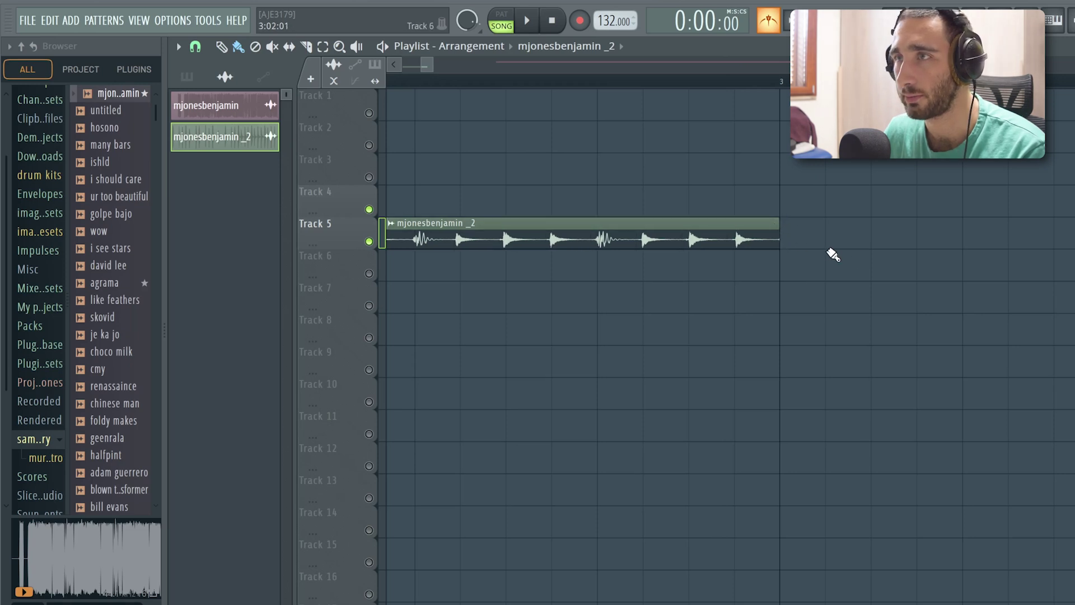
pyautogui.scroll(-3, 833, 255)
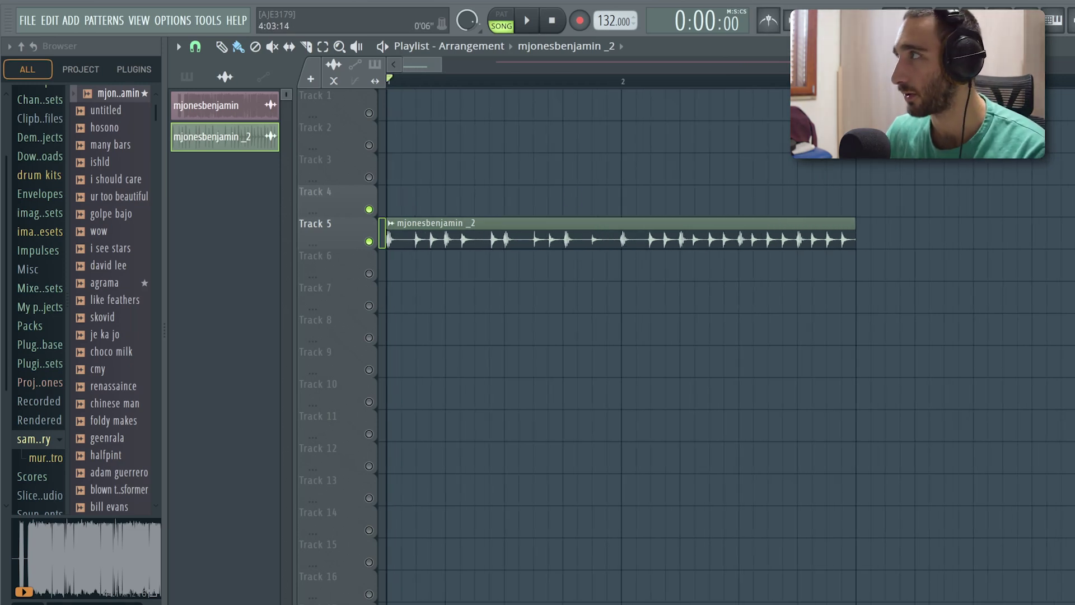
pyautogui.scroll(2, 418, 256)
pyautogui.press('space')
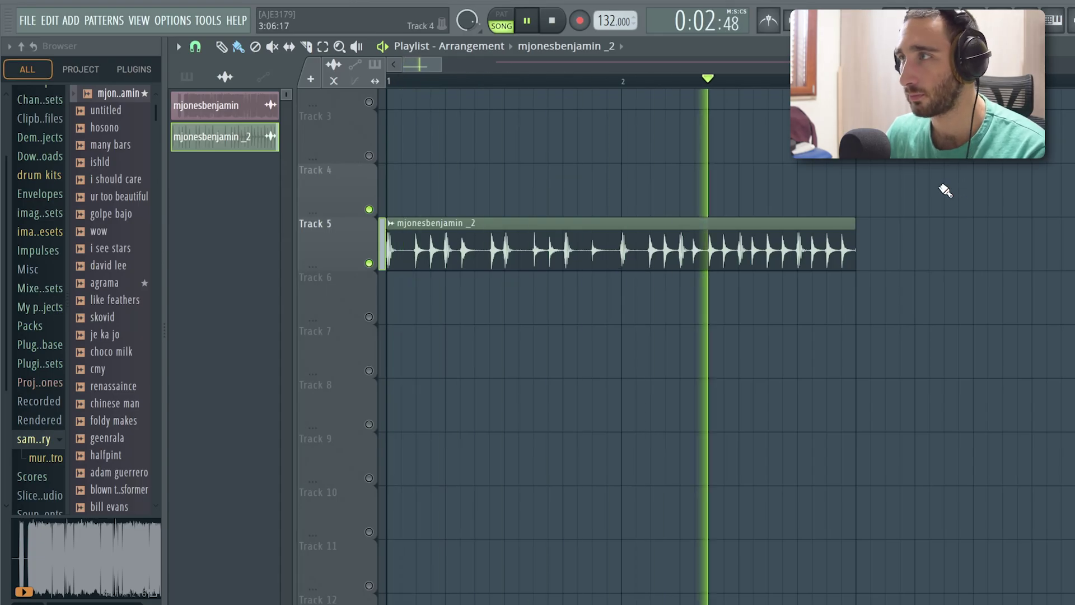
pyautogui.press('space')
# Reopen Edison with the loaded sample from the rec track, insert 5, of the mixer
pyautogui.press('F9')
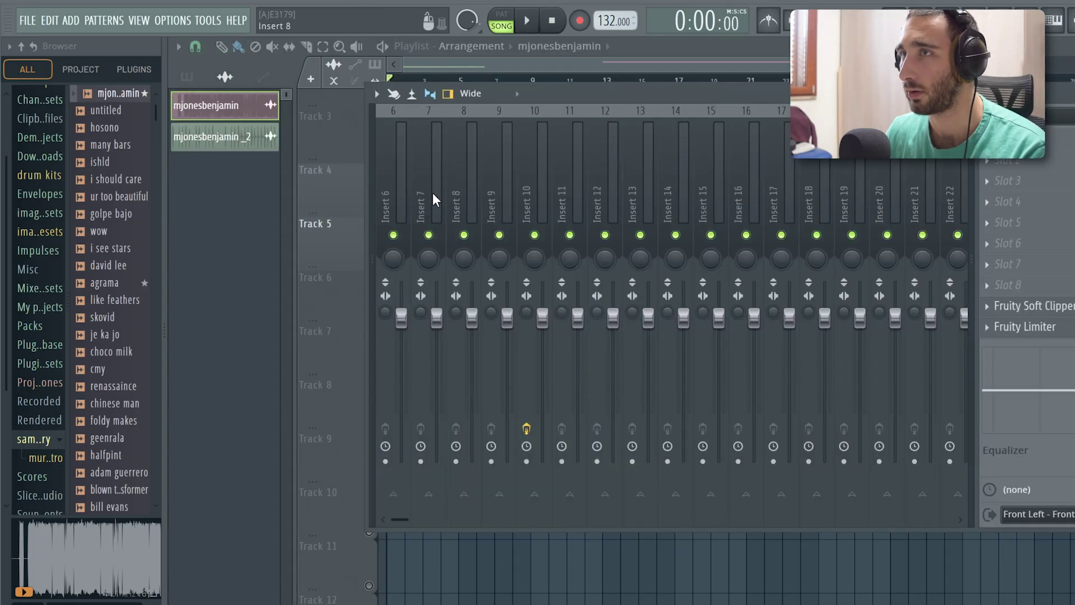
pyautogui.moveTo(373, 258); pyautogui.dragTo(562, 255)
pyautogui.click(587, 209)
pyautogui.click(1020, 140)
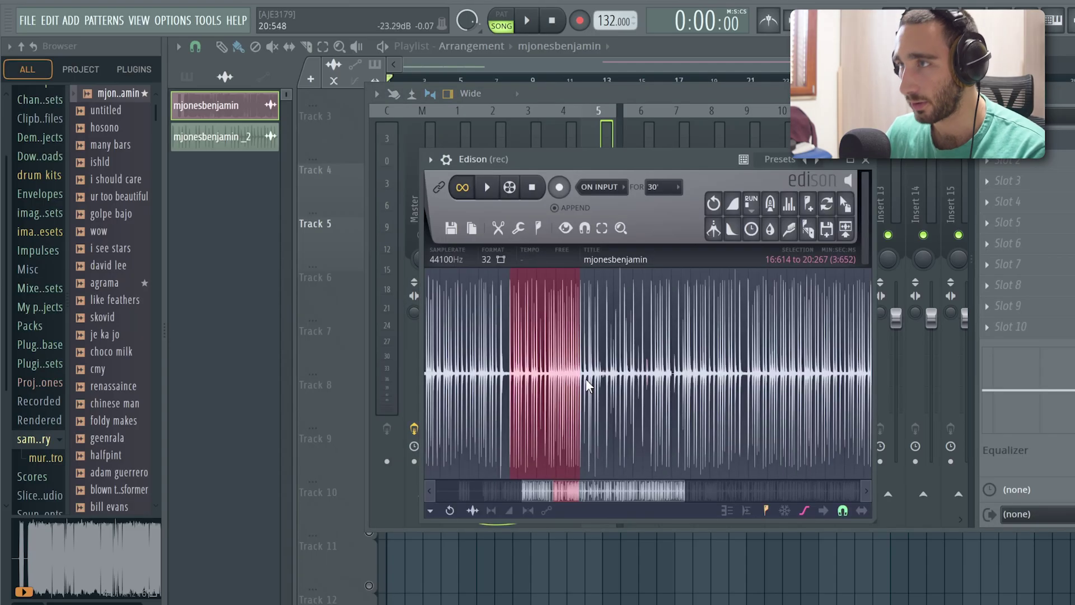
# Change the Edison selection to the section from 11:164 to 16:614 and loop its playback
pyautogui.scroll(4, 588, 386)
pyautogui.scroll(-1, 519, 386)
pyautogui.hotkey('shift', 'c')
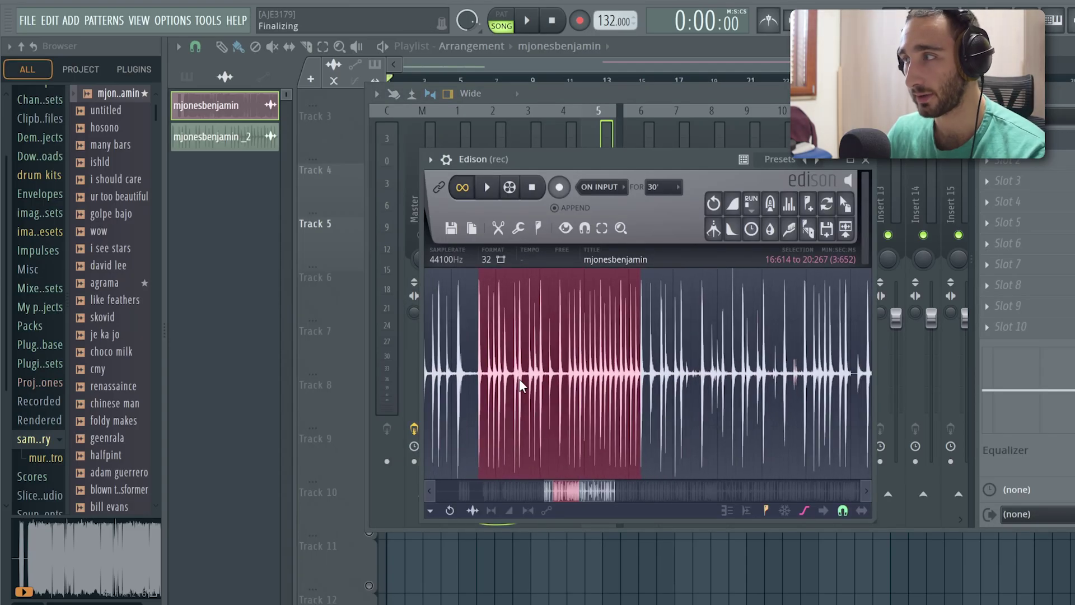
pyautogui.scroll(1, 551, 368)
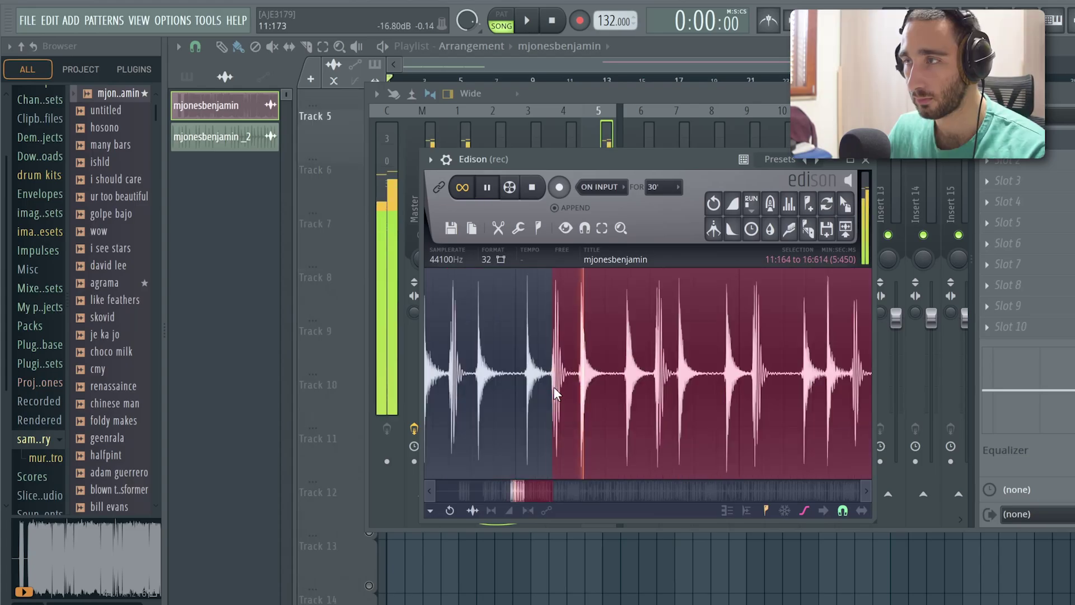
pyautogui.scroll(3, 548, 387)
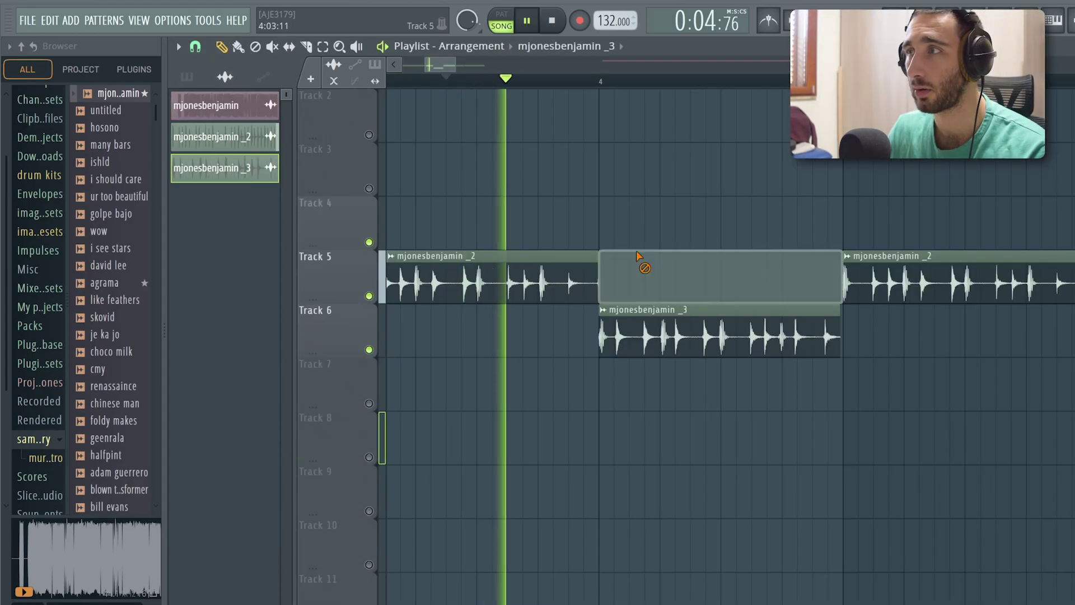
# Line up the chopped sample clips _2 to _5 back to back on Track 5 and play the arrangement
pyautogui.moveTo(862, 266); pyautogui.dragTo(863, 320)
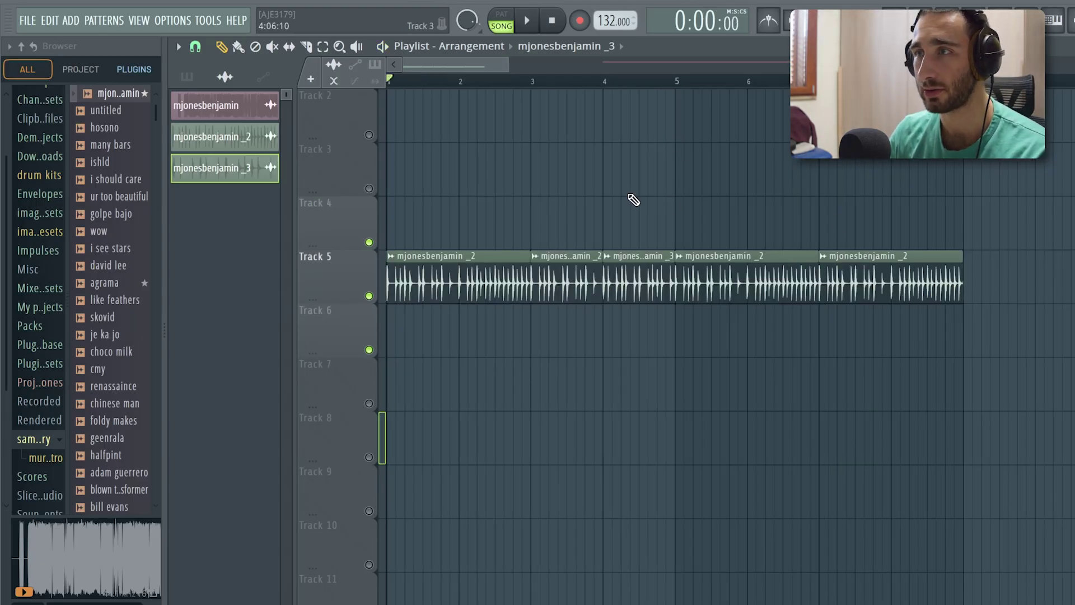
pyautogui.press('space')
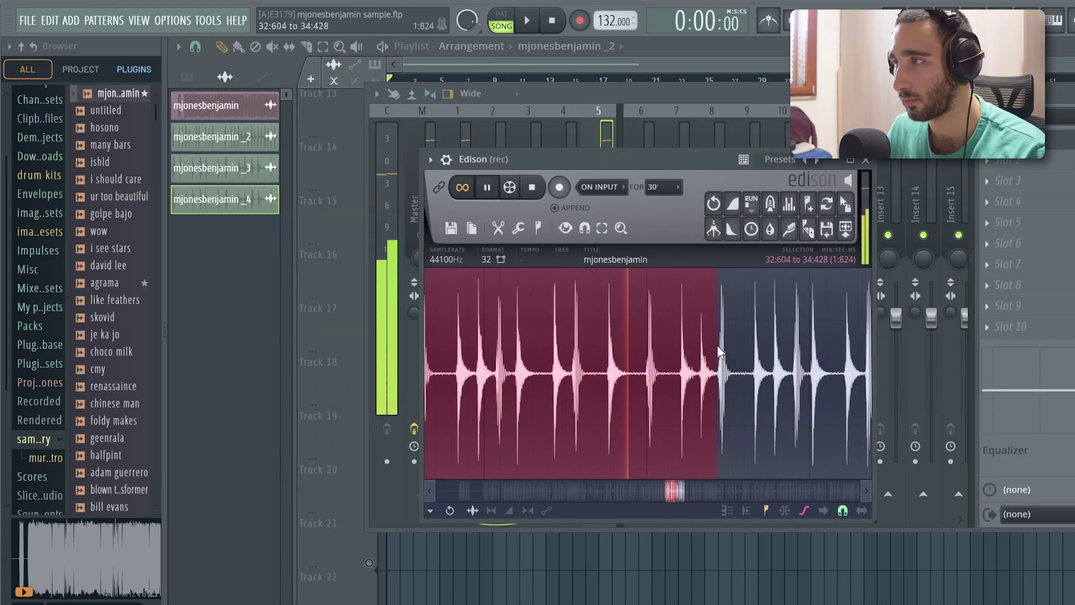
pyautogui.scroll(5, 718, 344)
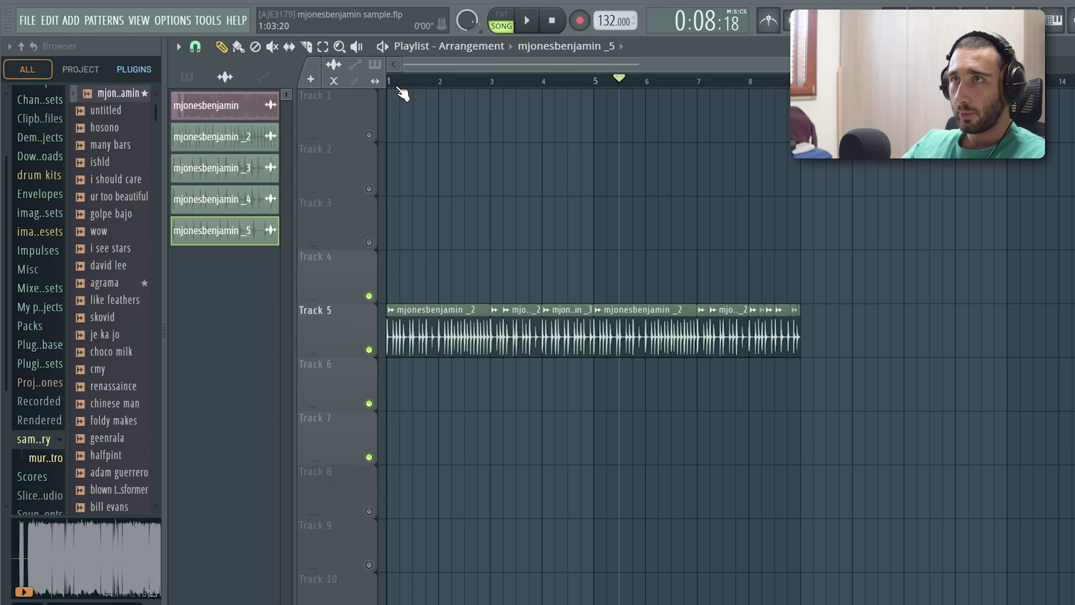
pyautogui.press('space')
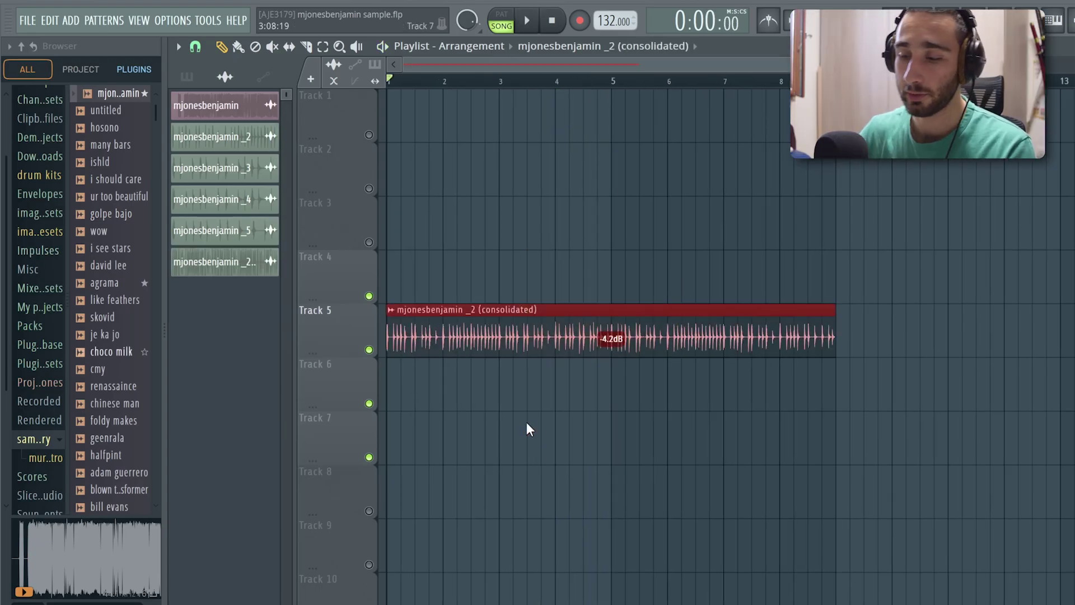
# Consolidate the already consolidated Track 5 clip into a new eight-bar audio clip
pyautogui.hotkey('ctrl', 'alt', 'c')
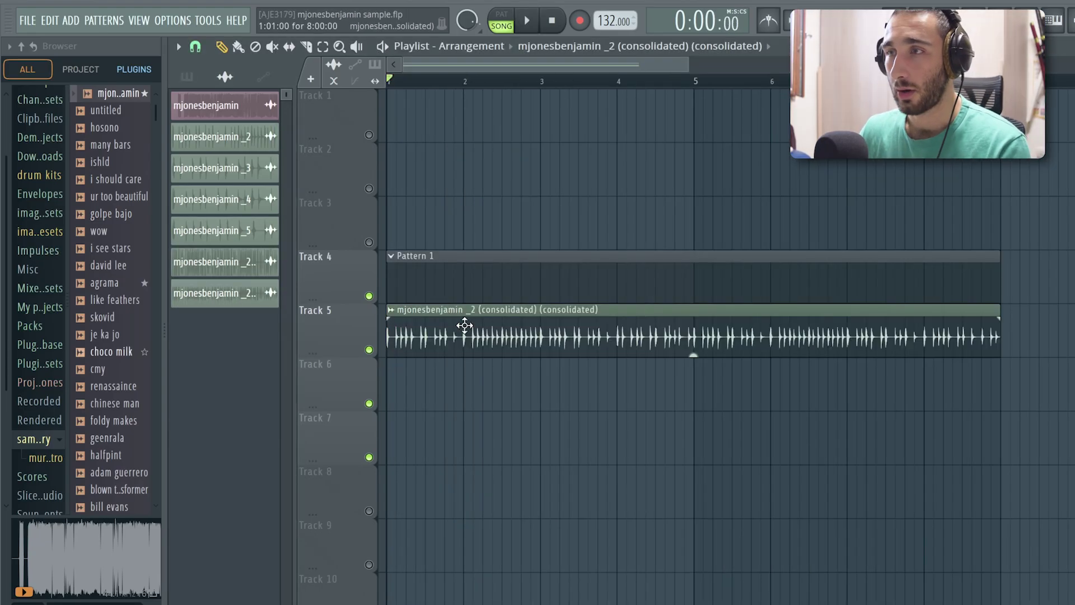
pyautogui.doubleClick(465, 325)
pyautogui.press('Escape')
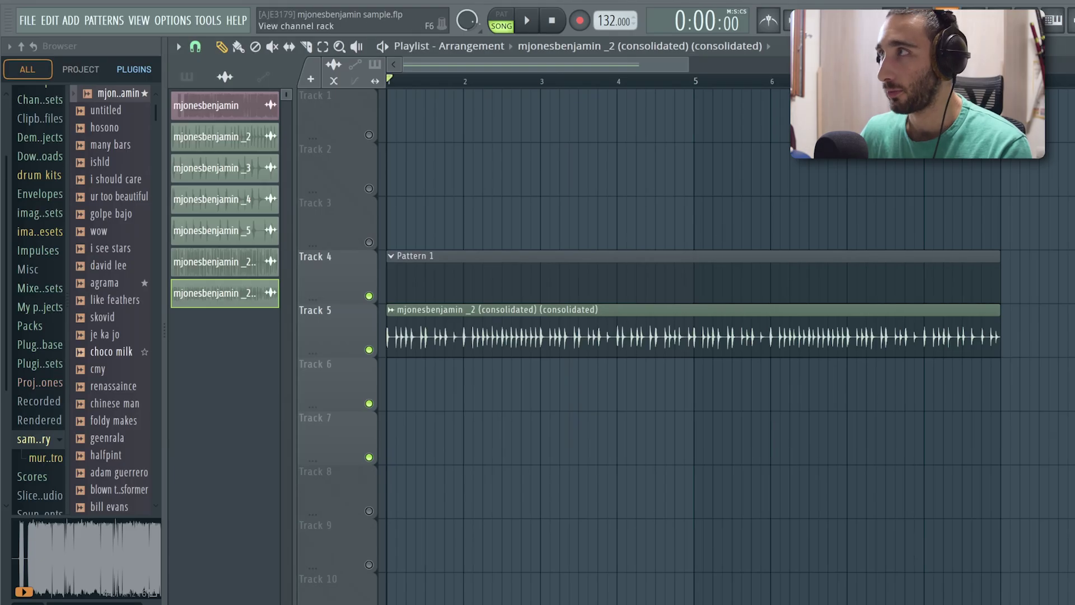
# Open the newest consolidated sample from the channel rack in a new Fruity Granulizer channel
pyautogui.press('F6')
pyautogui.click(666, 466)
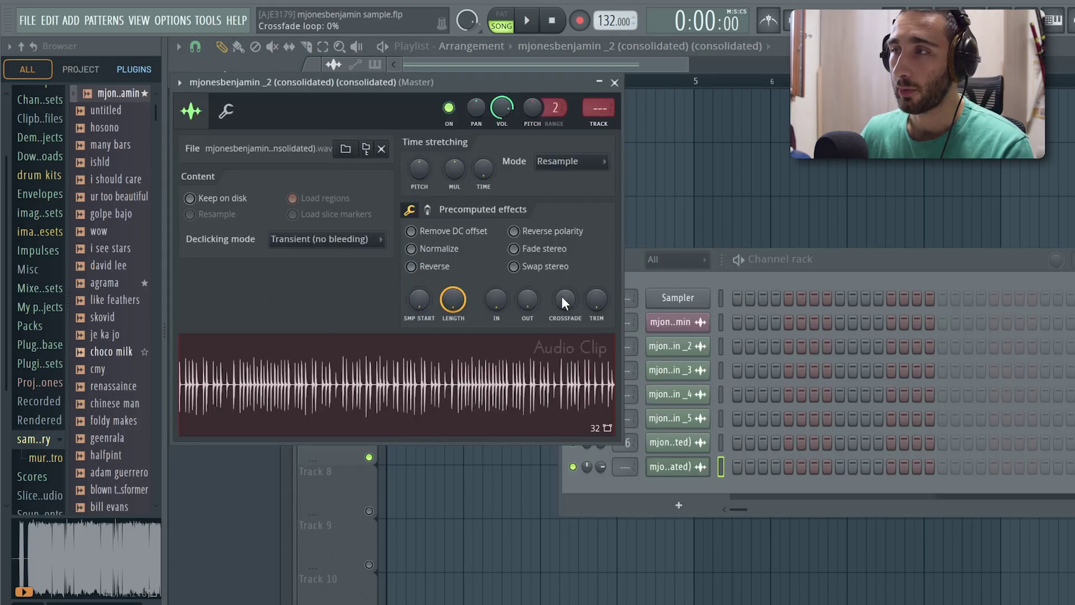
pyautogui.rightClick(386, 376)
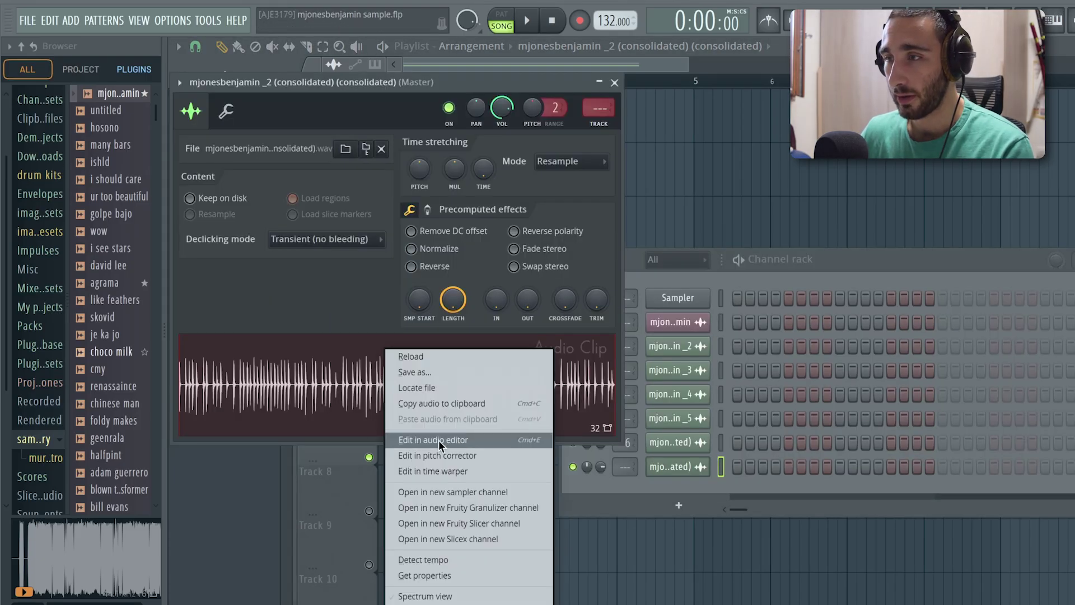
pyautogui.click(461, 507)
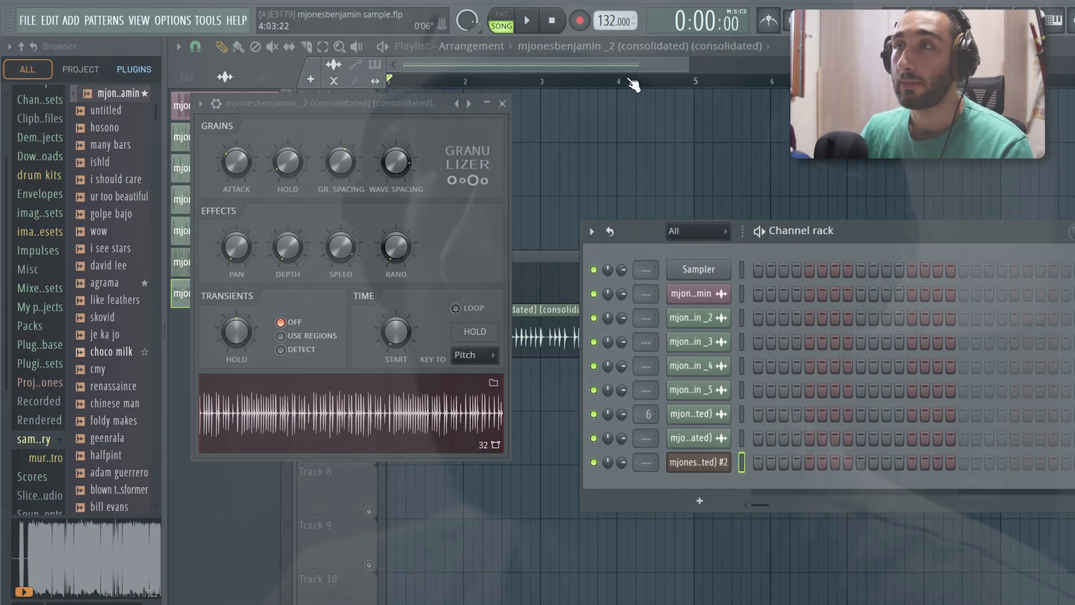
pyautogui.moveTo(412, 101); pyautogui.dragTo(449, 114)
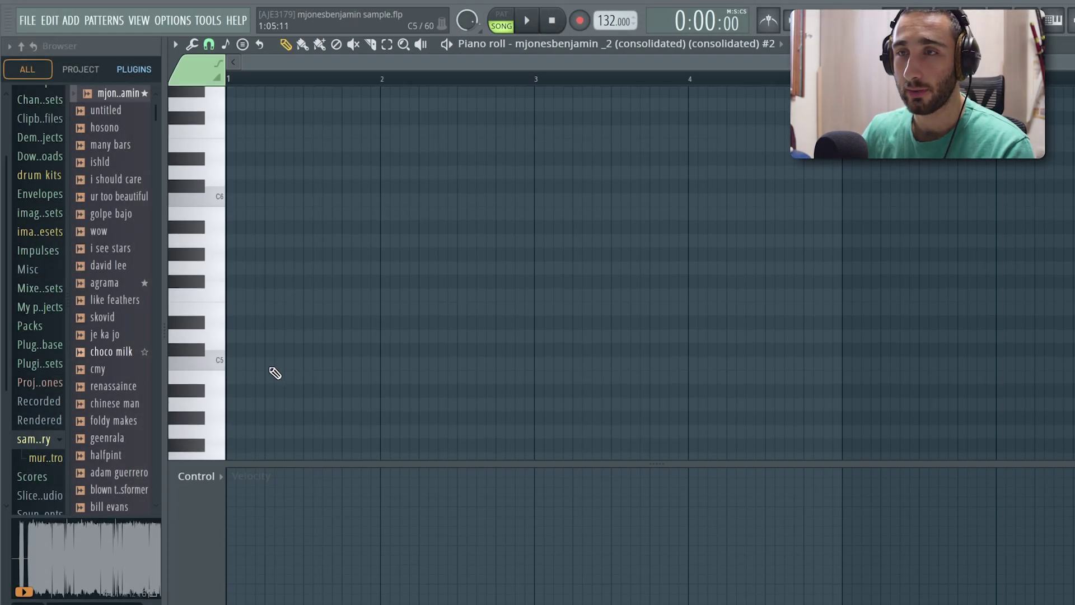
# Draw a four-bar C5 note from bar 1 in the Granulizer channel's piano roll and play it
pyautogui.click(235, 363)
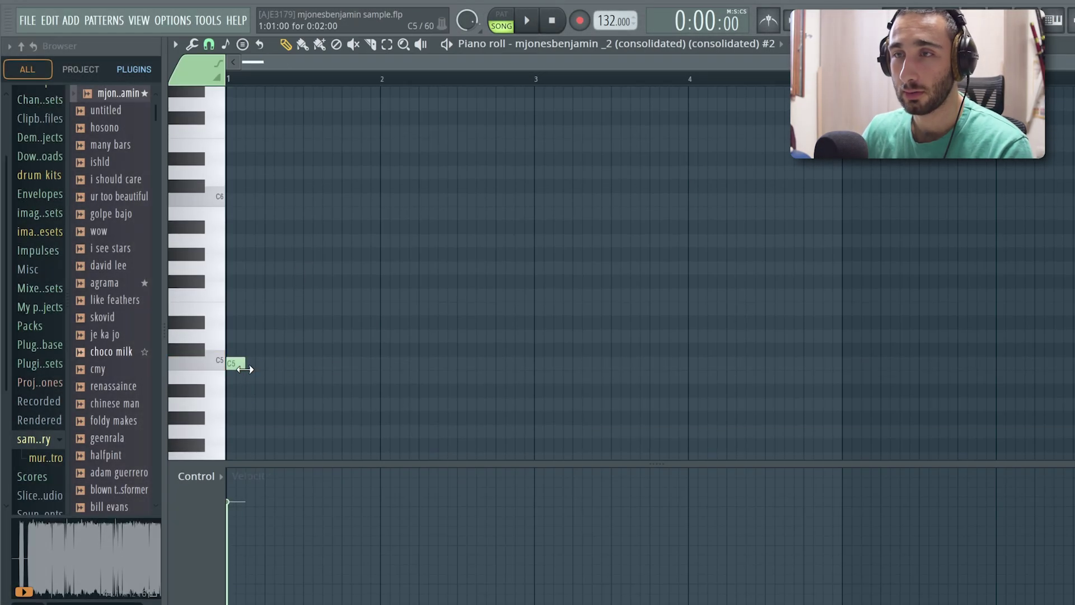
pyautogui.moveTo(245, 369); pyautogui.dragTo(842, 363)
pyautogui.press('space')
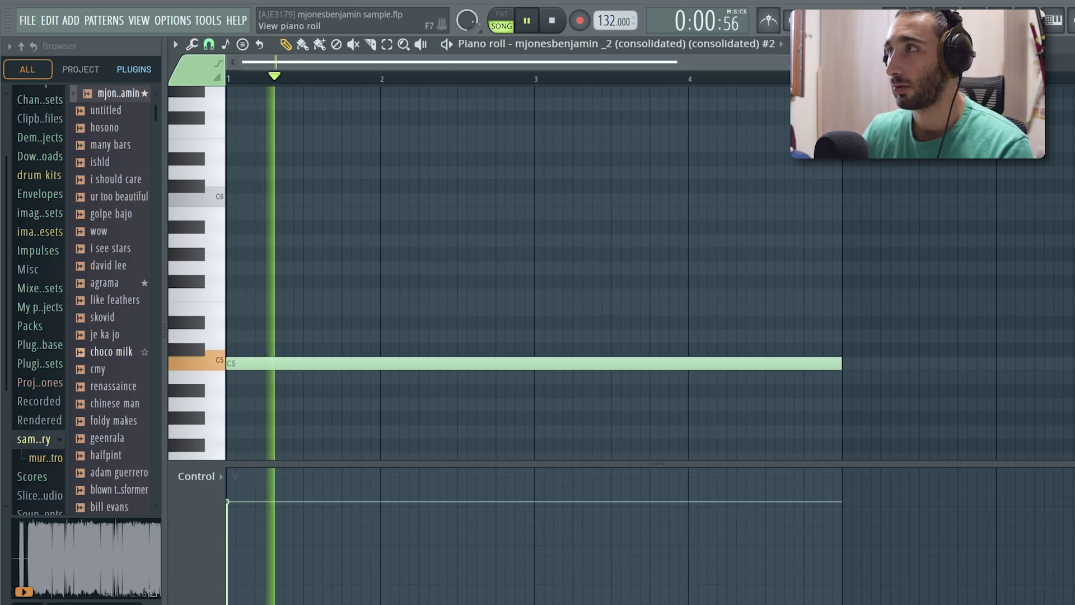
pyautogui.press('F5')
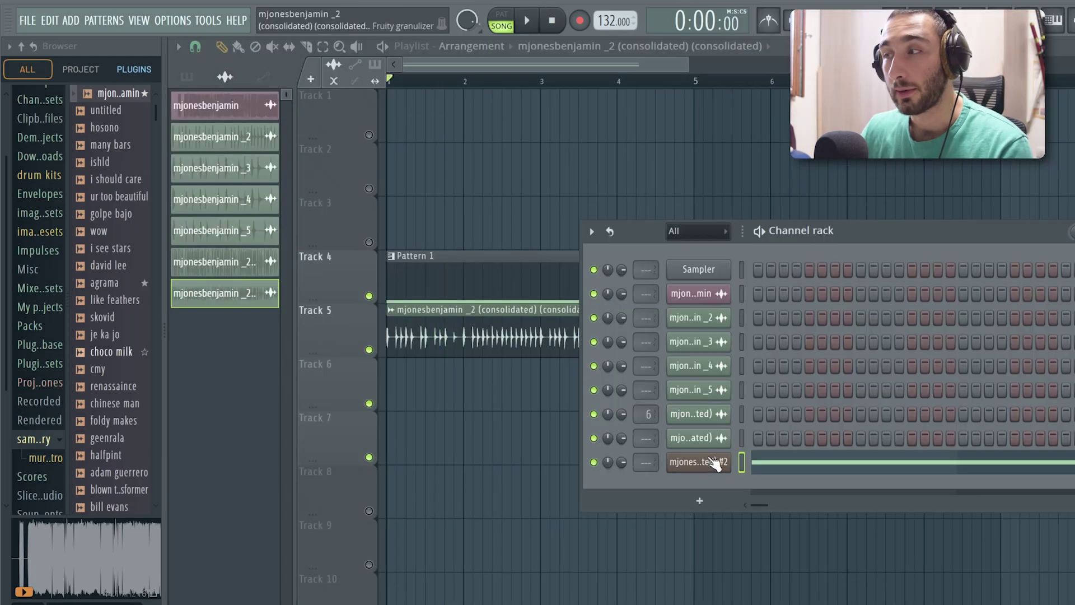
# Open the Fruity Granulizer channel, randomize all its parameters, and turn off its Hold while auditioning the loop
pyautogui.click(713, 460)
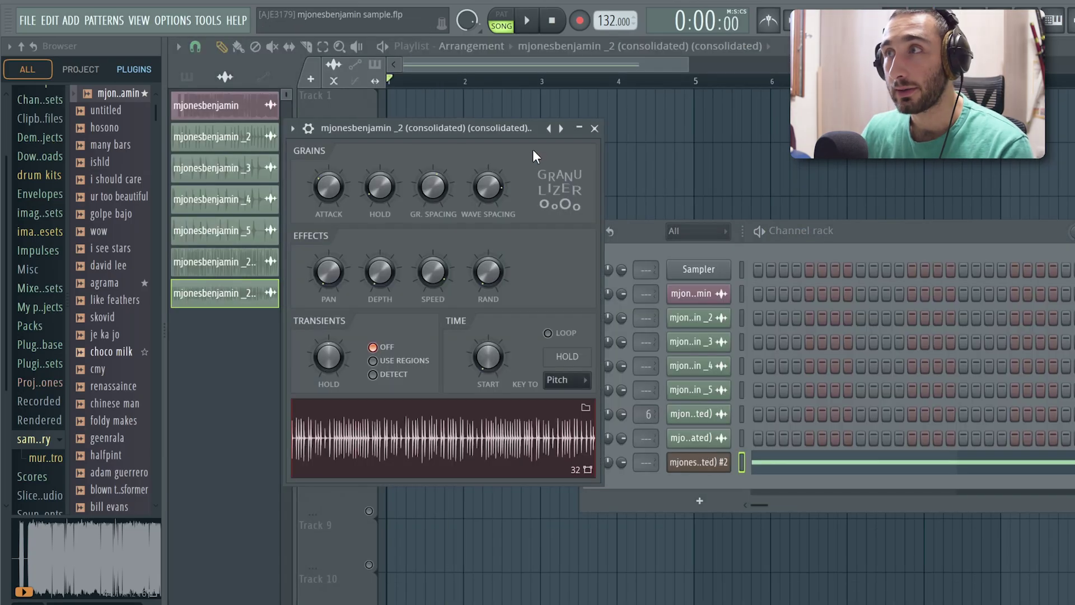
pyautogui.rightClick(548, 128)
pyautogui.click(576, 280)
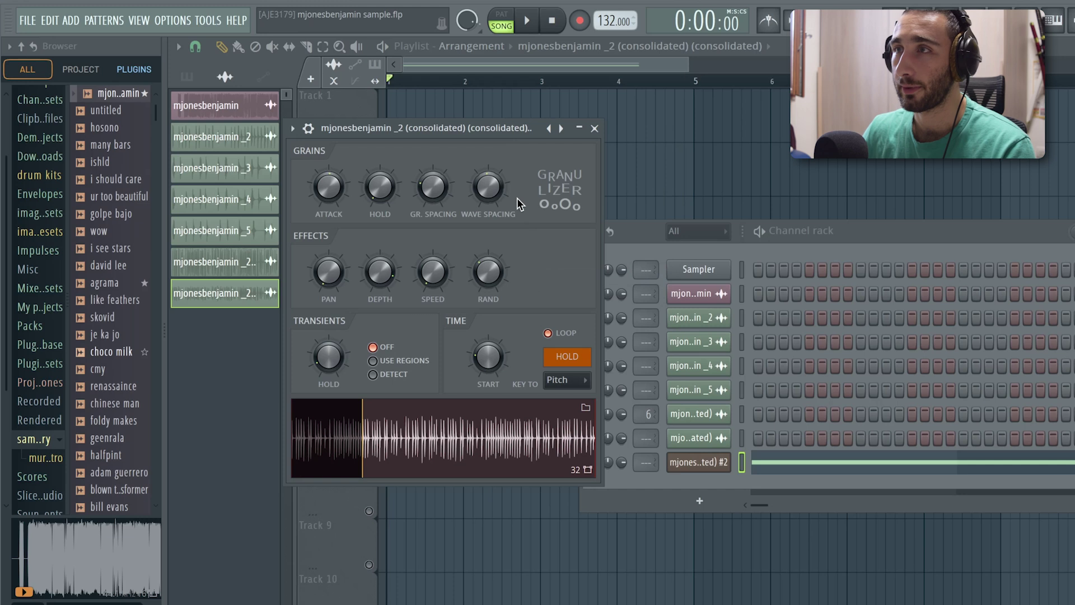
pyautogui.press('space')
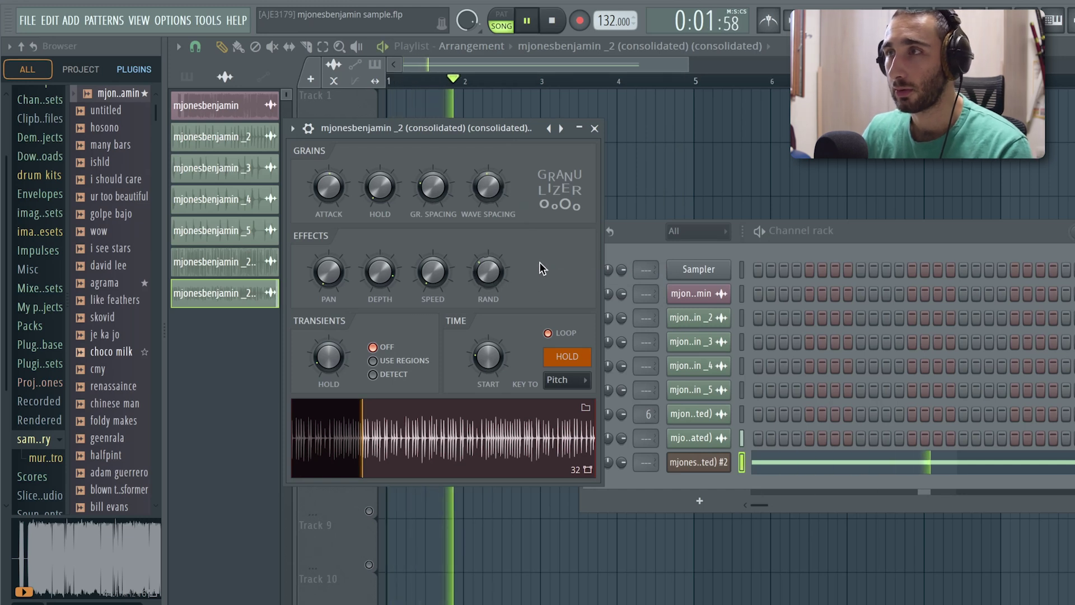
pyautogui.click(574, 361)
pyautogui.press('space')
# Randomize the Granulizer parameters two more times, playing the arrangement after each
pyautogui.rightClick(549, 129)
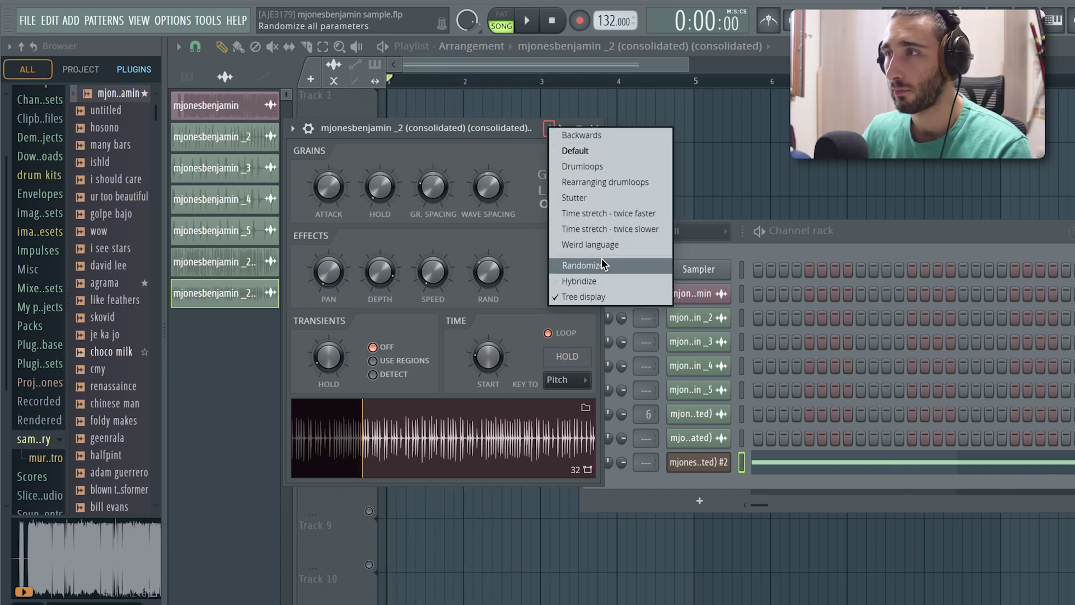
pyautogui.click(601, 258)
pyautogui.press('space')
pyautogui.click(564, 359)
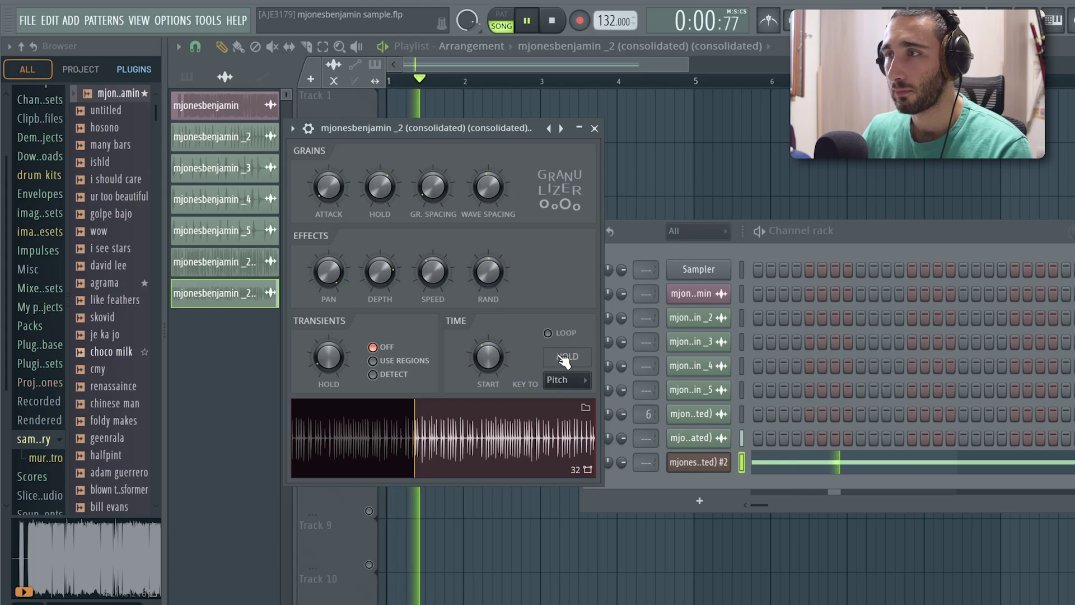
pyautogui.press('space')
pyautogui.rightClick(549, 128)
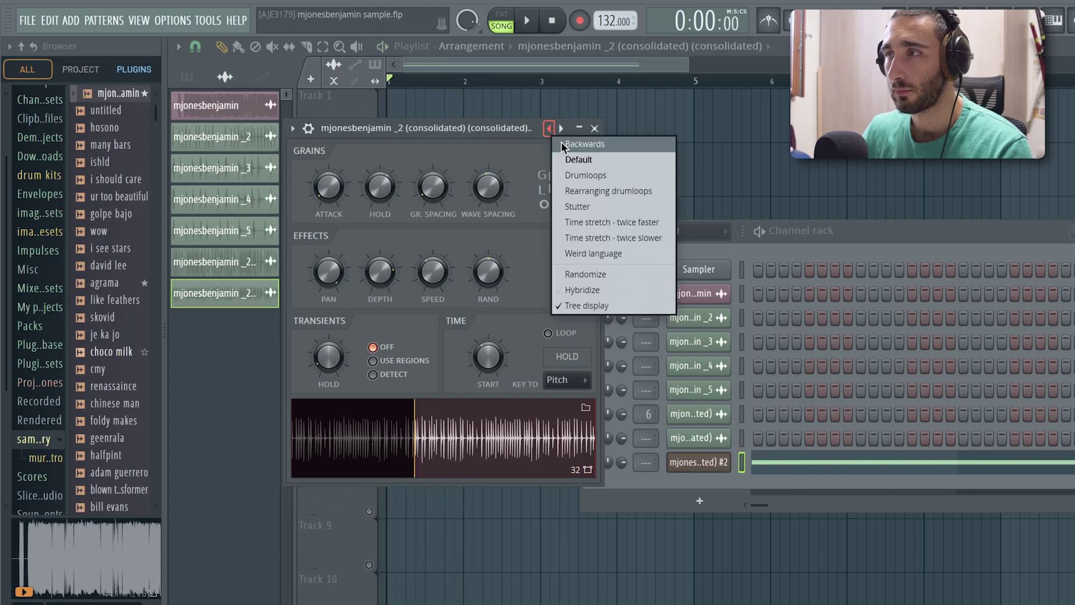
pyautogui.click(595, 264)
pyautogui.press('space')
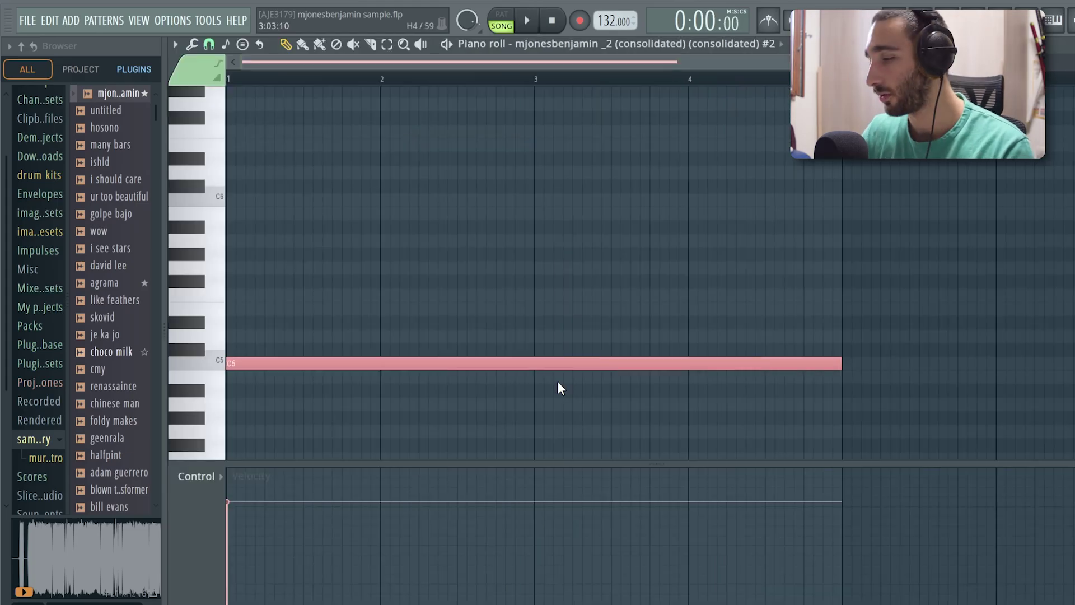
# Lower the Granulizer channel's C5 note one octave to C4 and lengthen it to eight bars
pyautogui.press('space')
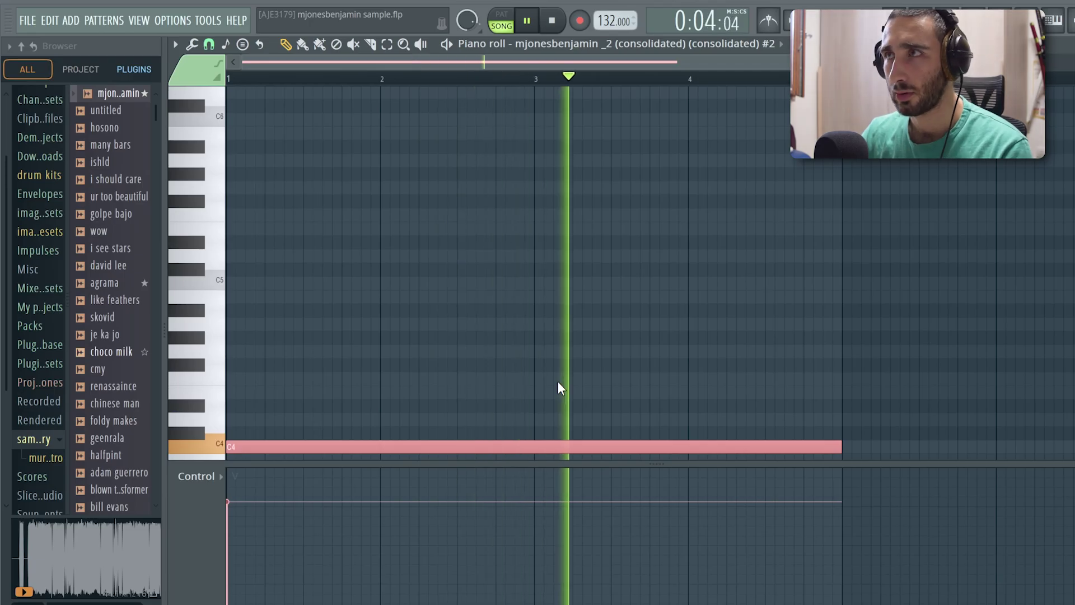
pyautogui.scroll(-2, 532, 364)
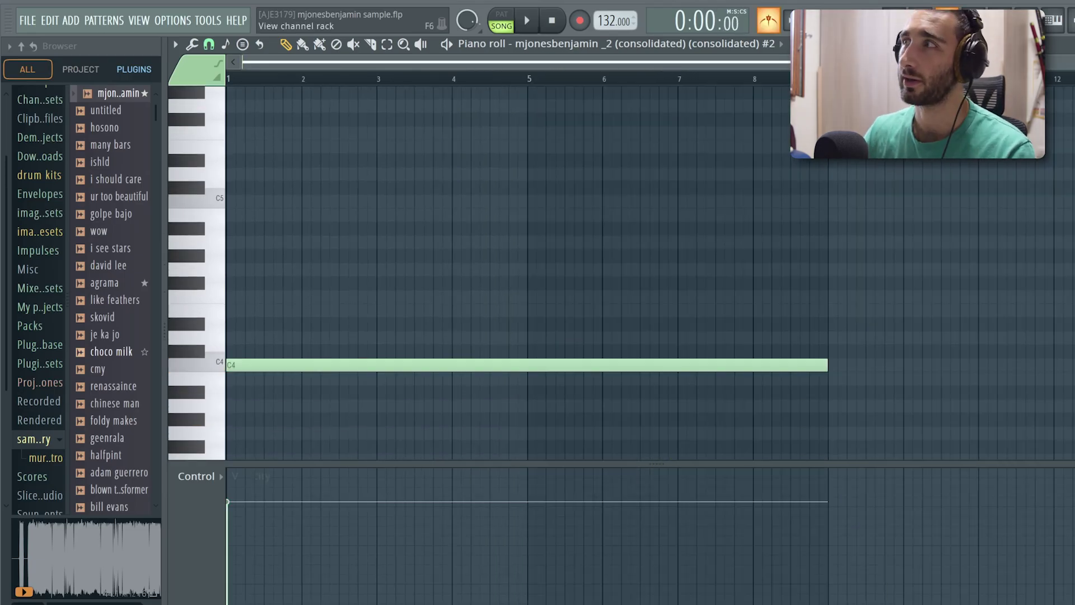
# Route the Granulizer channel to its own mixer track, insert 7
pyautogui.press('F6')
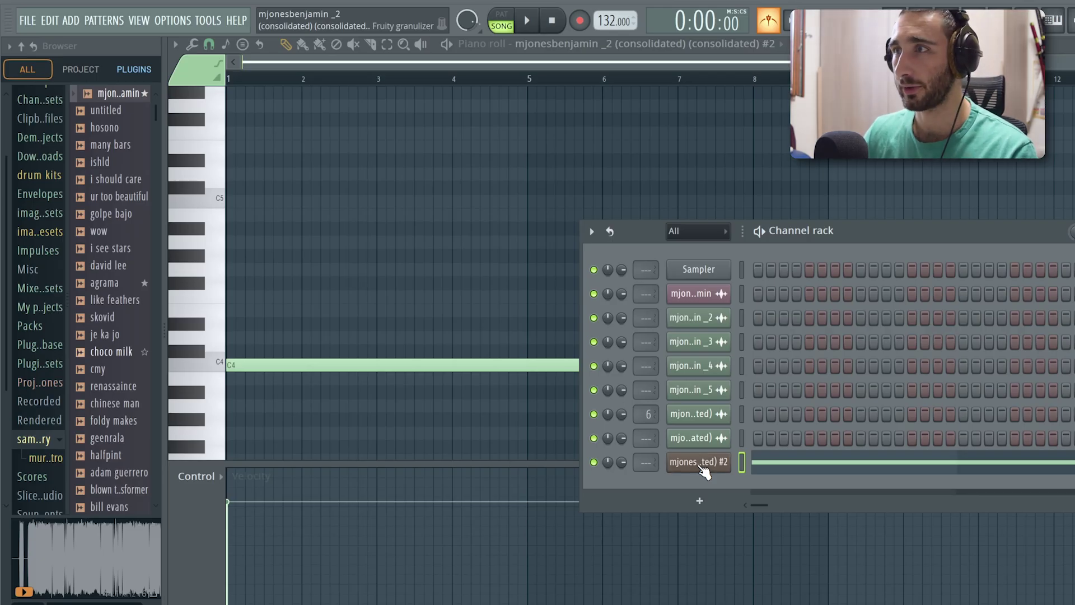
pyautogui.click(700, 463)
pyautogui.click(308, 128)
pyautogui.press('space')
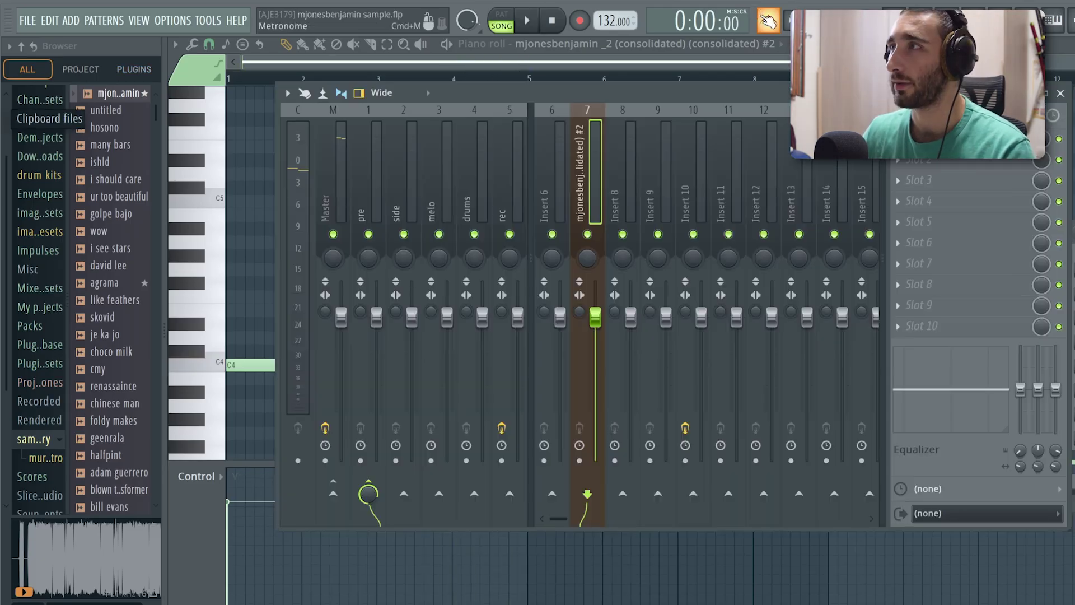
# Load the RC-20 Retro Color effect into slot 3 of mixer track 7
pyautogui.click(924, 197)
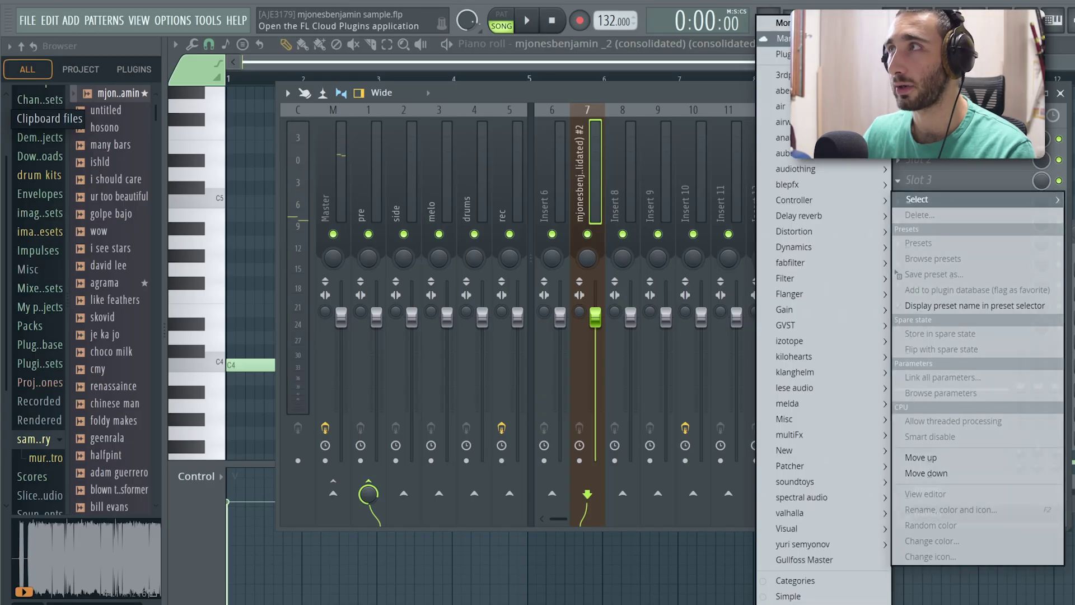
pyautogui.click(783, 22)
pyautogui.write('rc')
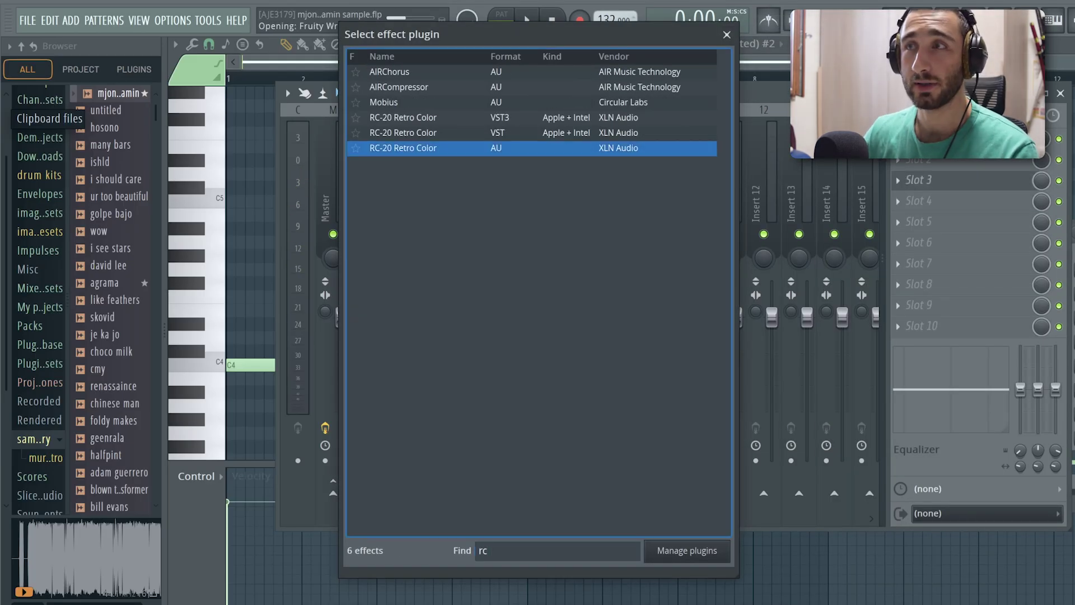
pyautogui.press('Return')
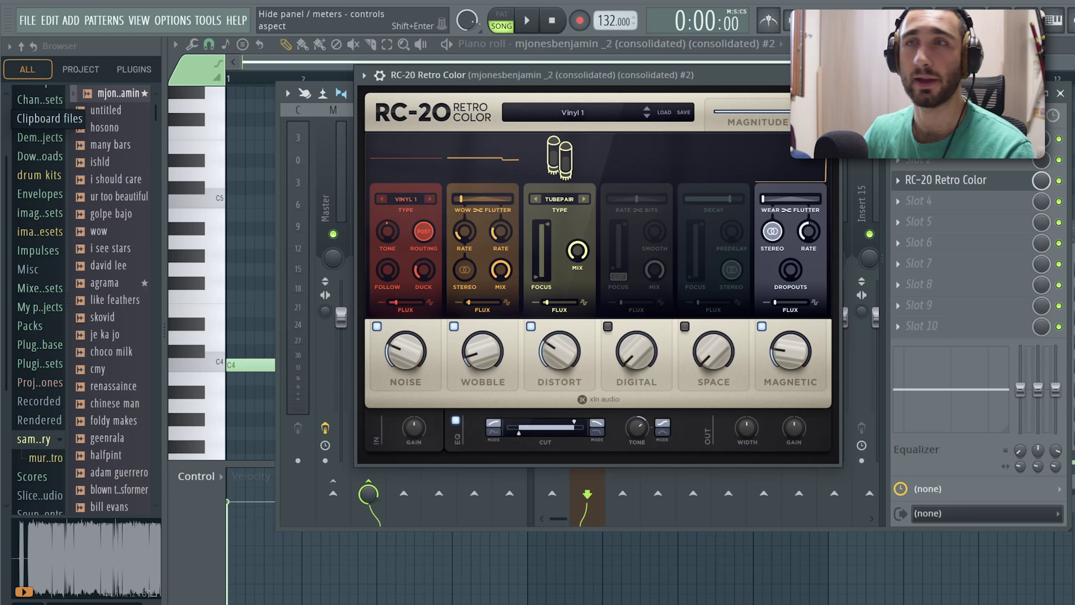
# Randomize the RC-20 Retro Color parameters several times during playback and enable its Space module
pyautogui.click(365, 78)
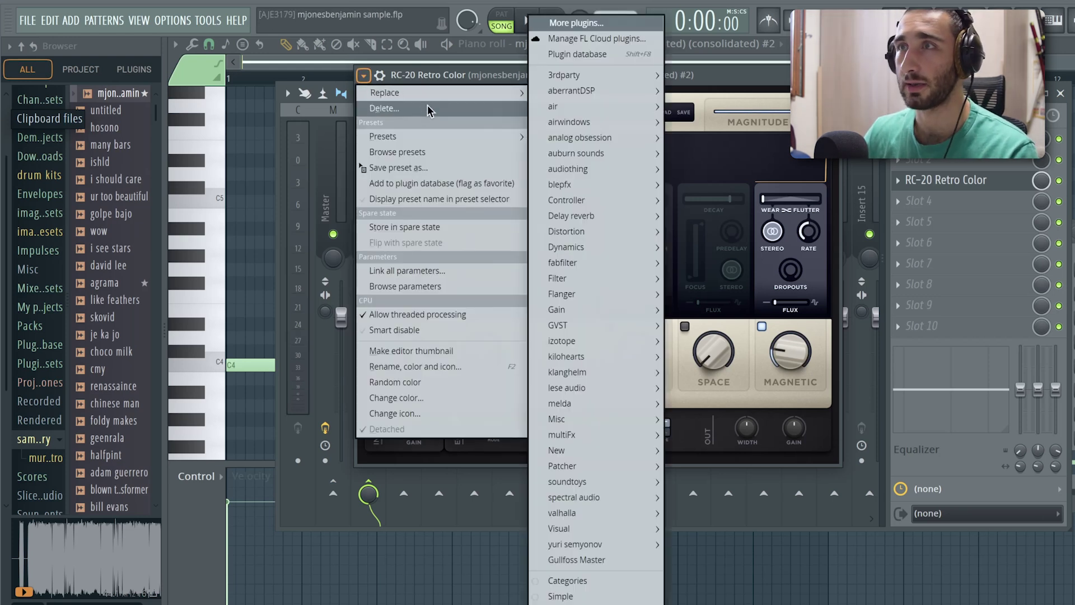
pyautogui.moveTo(384, 135)
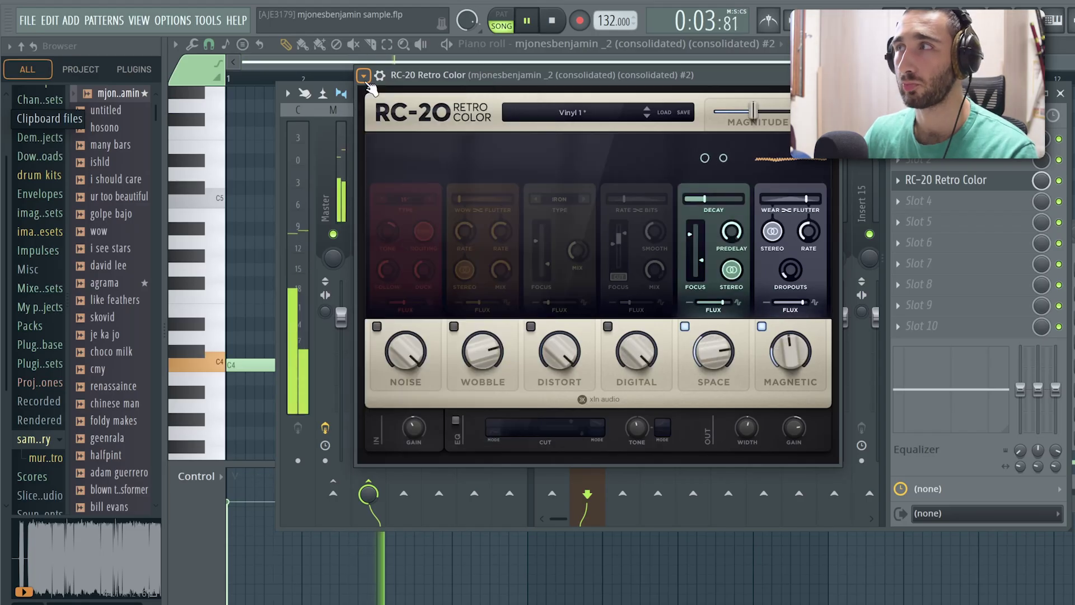
pyautogui.click(362, 75)
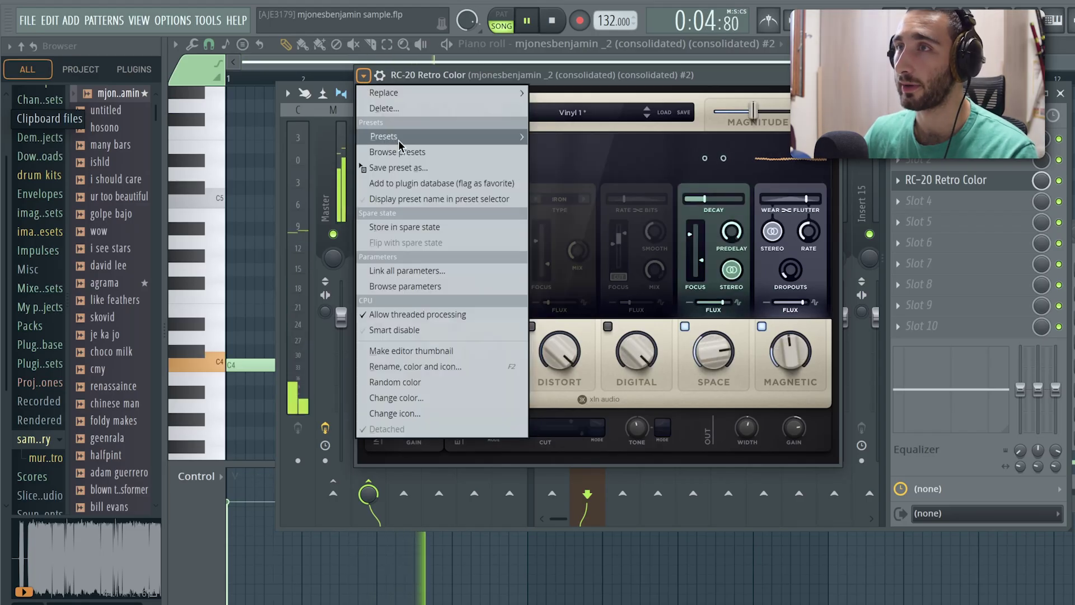
pyautogui.click(554, 138)
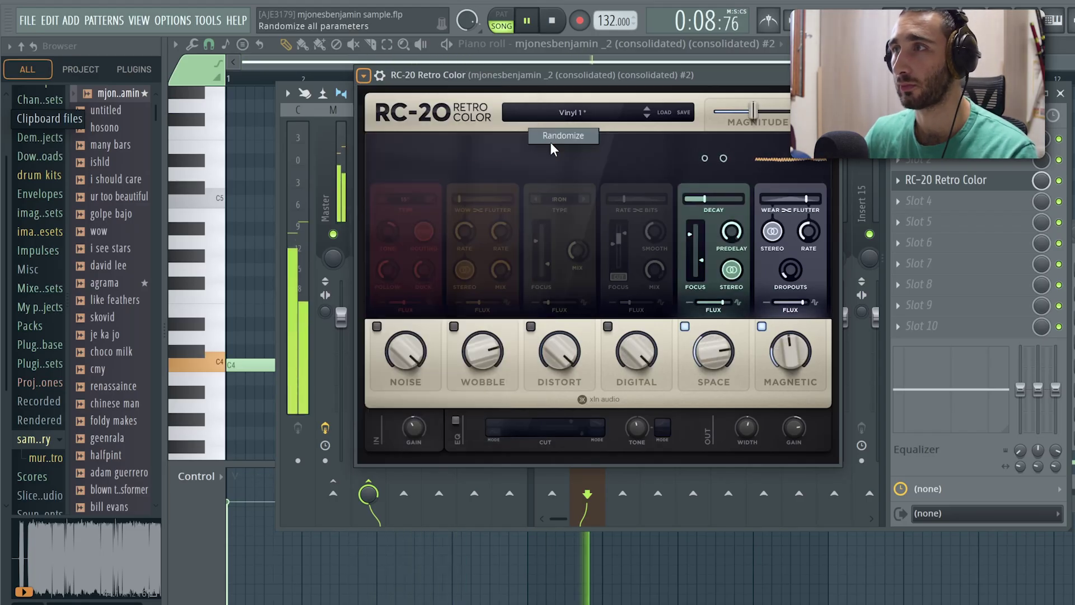
pyautogui.click(551, 137)
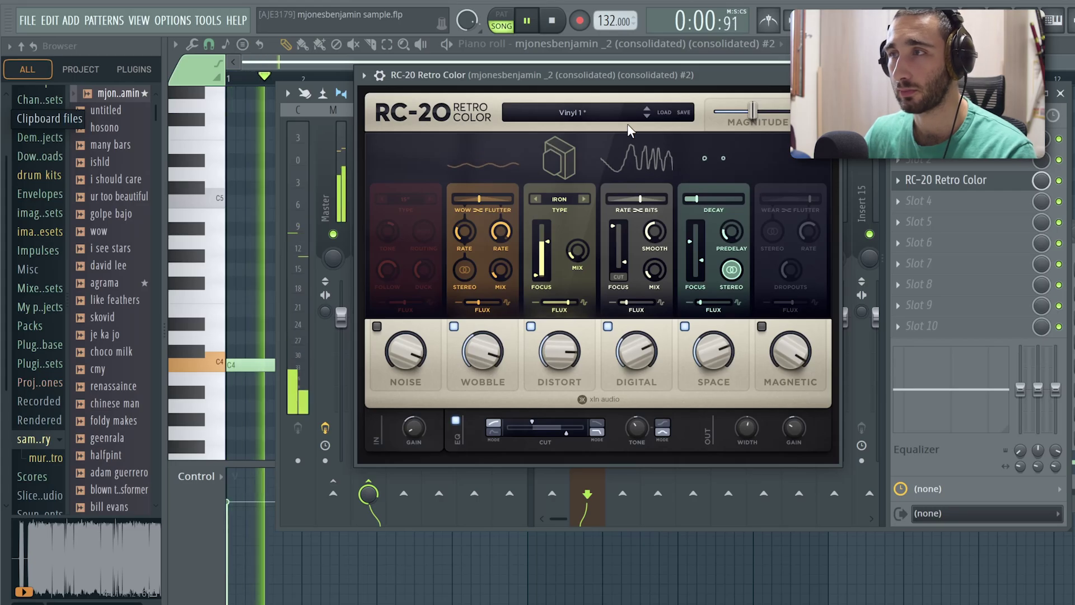
pyautogui.click(363, 75)
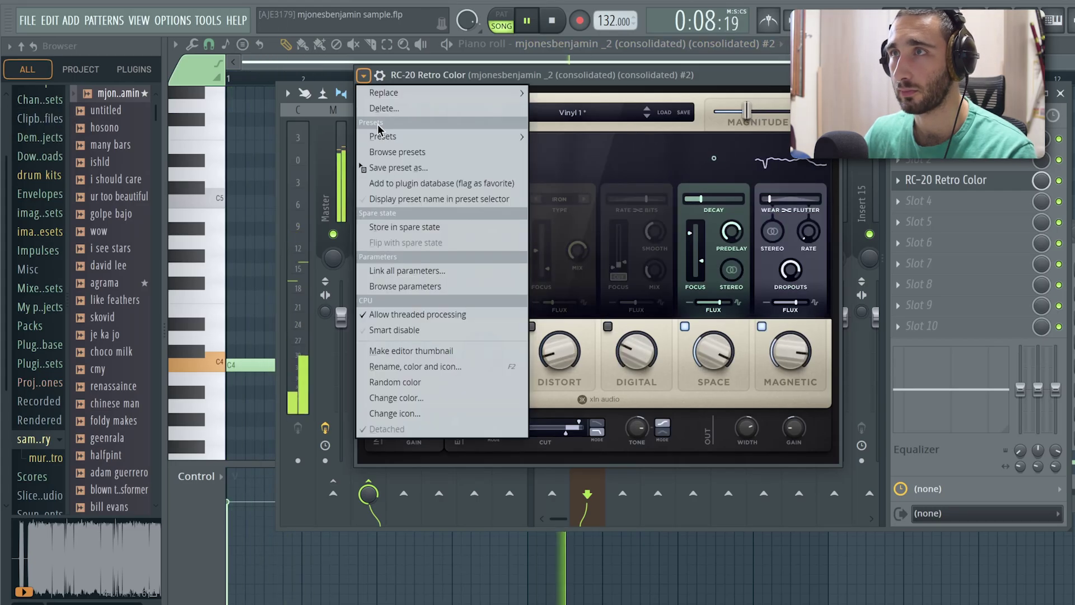
pyautogui.moveTo(378, 138)
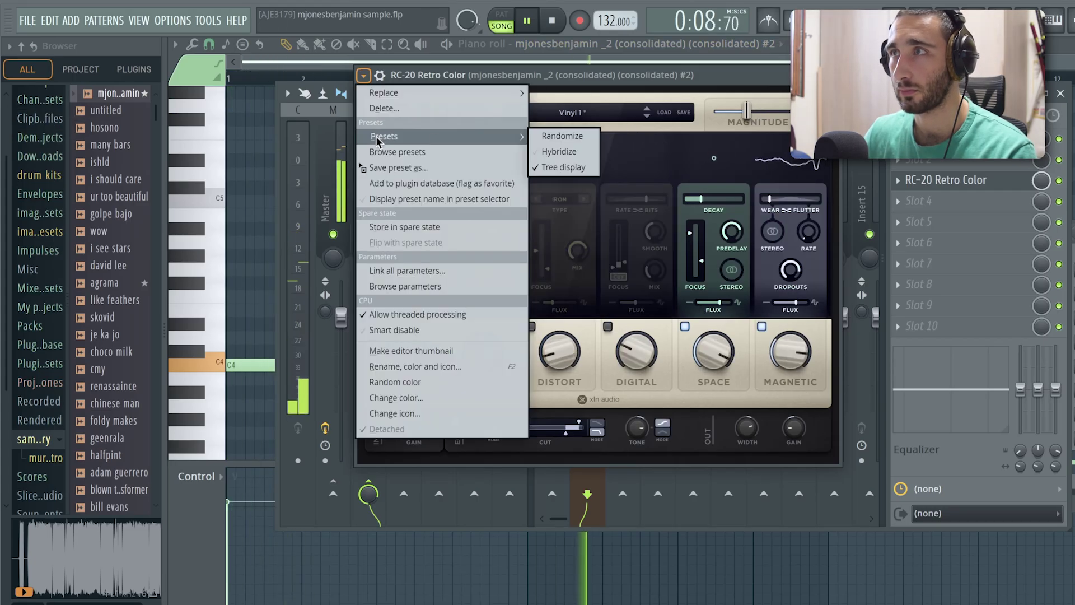
pyautogui.click(536, 137)
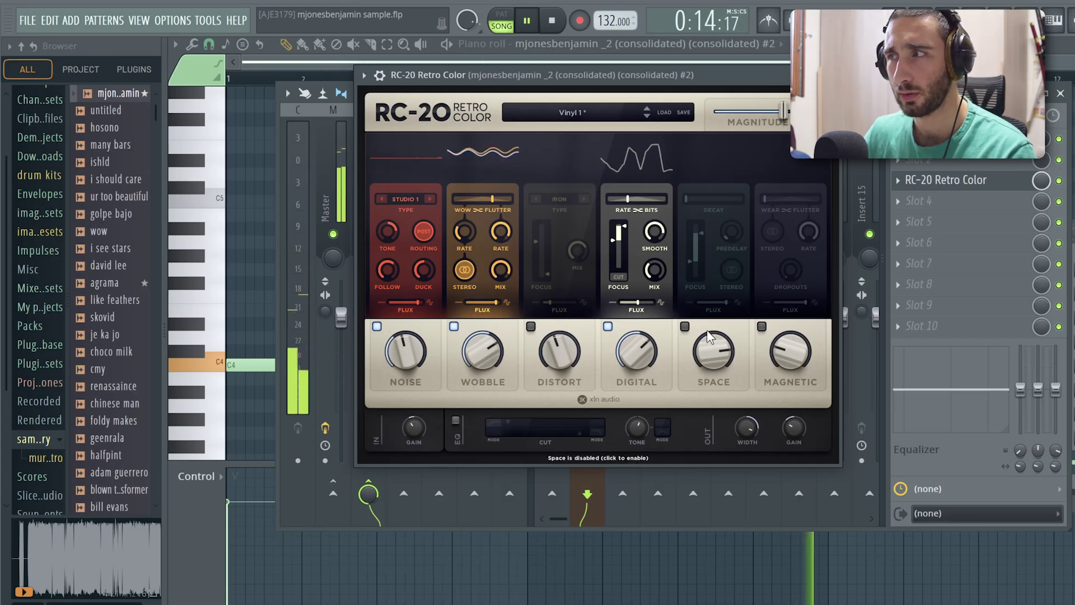
pyautogui.click(708, 335)
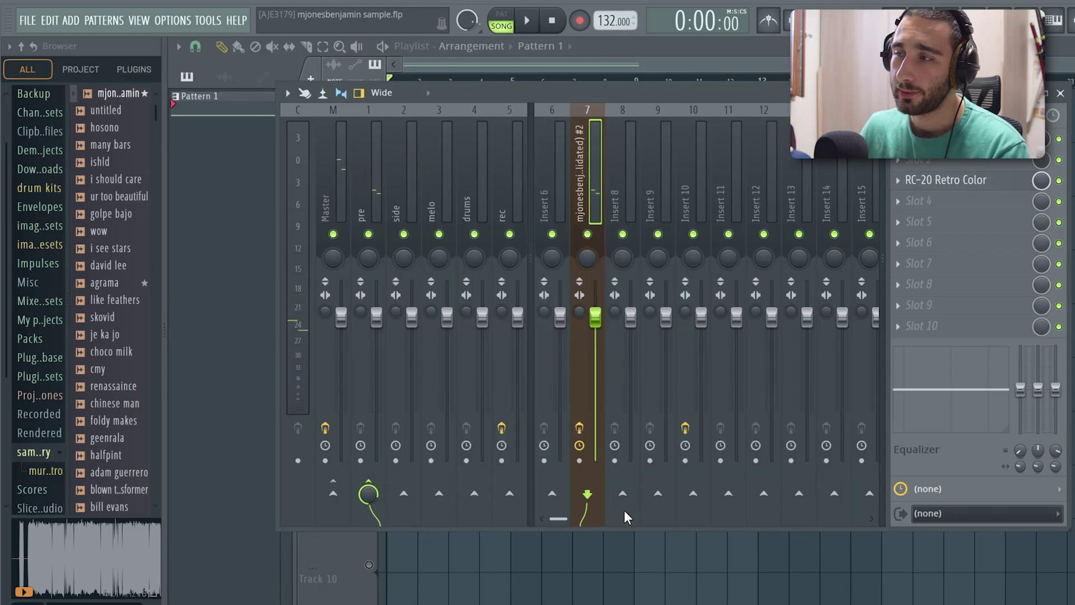
# Send mixer track 7 to Insert 8 and load Fruity Delay 3 in slot 2 of Insert 8
pyautogui.click(622, 499)
pyautogui.click(625, 208)
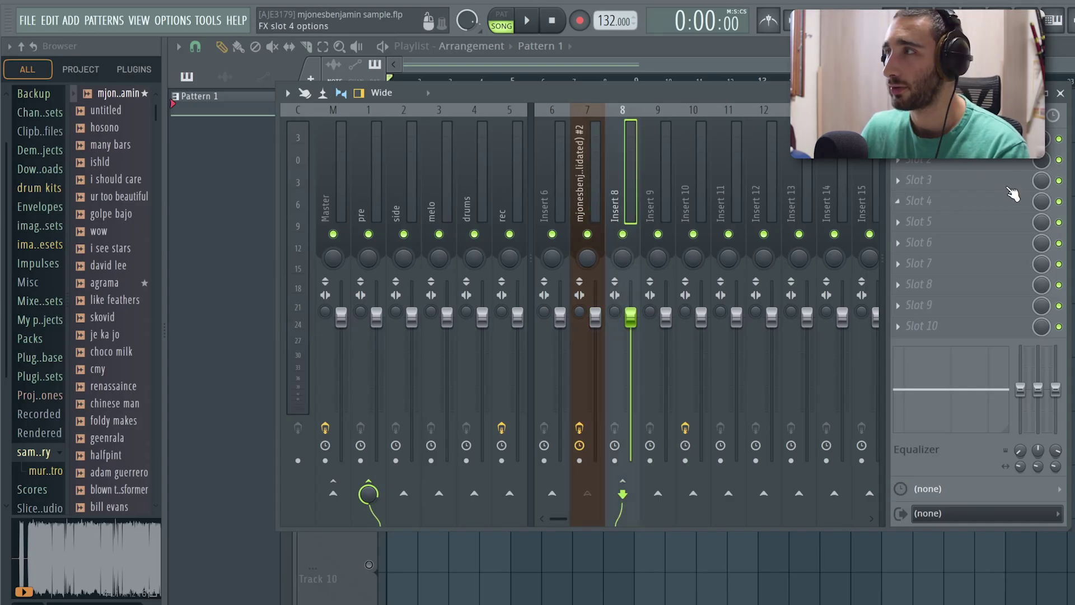
pyautogui.click(988, 140)
pyautogui.click(971, 21)
pyautogui.write('del')
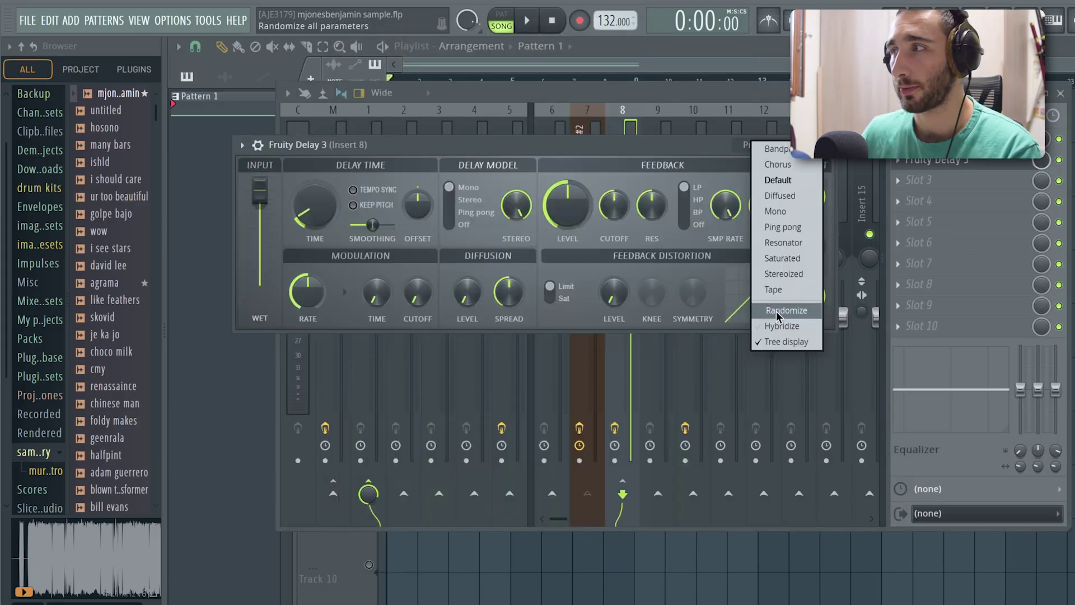
# Randomize all Fruity Delay 3 parameters on Insert 8 while playing the arrangement
pyautogui.click(799, 315)
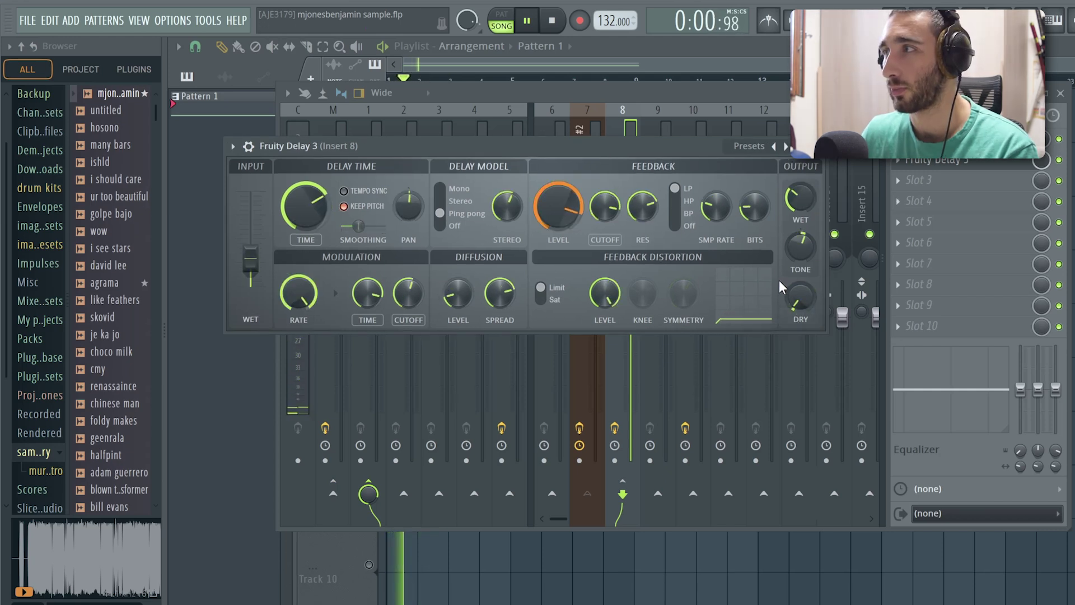
pyautogui.press('space')
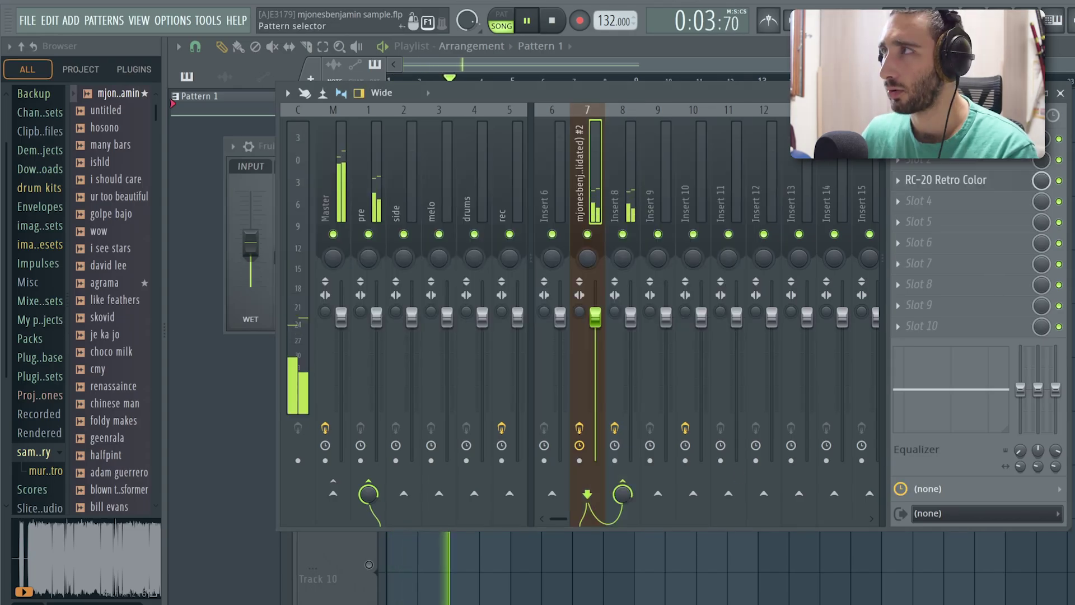
# Route the consolidated audio clip on Track 5 to its own mixer track, insert 9
pyautogui.press('F9')
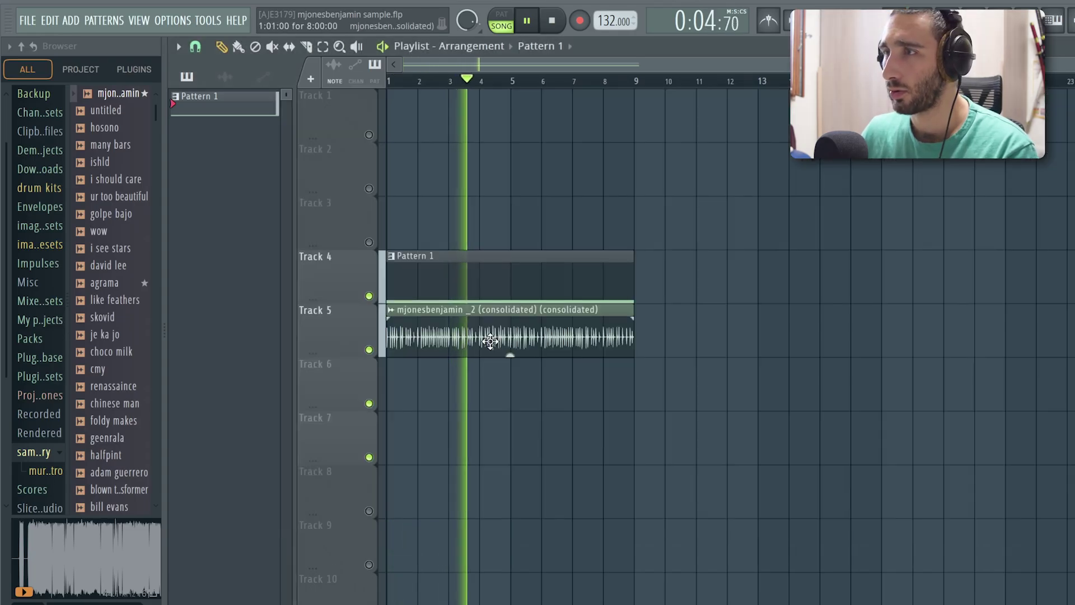
pyautogui.doubleClick(489, 338)
pyautogui.press('space')
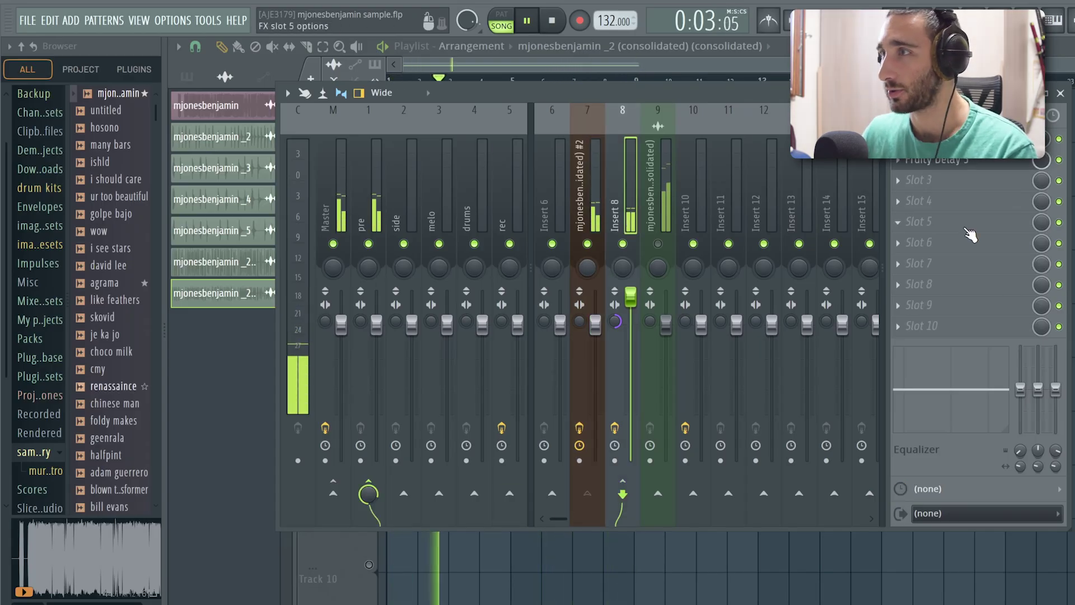
# Load the MISHBY effect into slot 4 of Insert 8 and move its window clear of the effect slots
pyautogui.click(958, 185)
pyautogui.press('Escape')
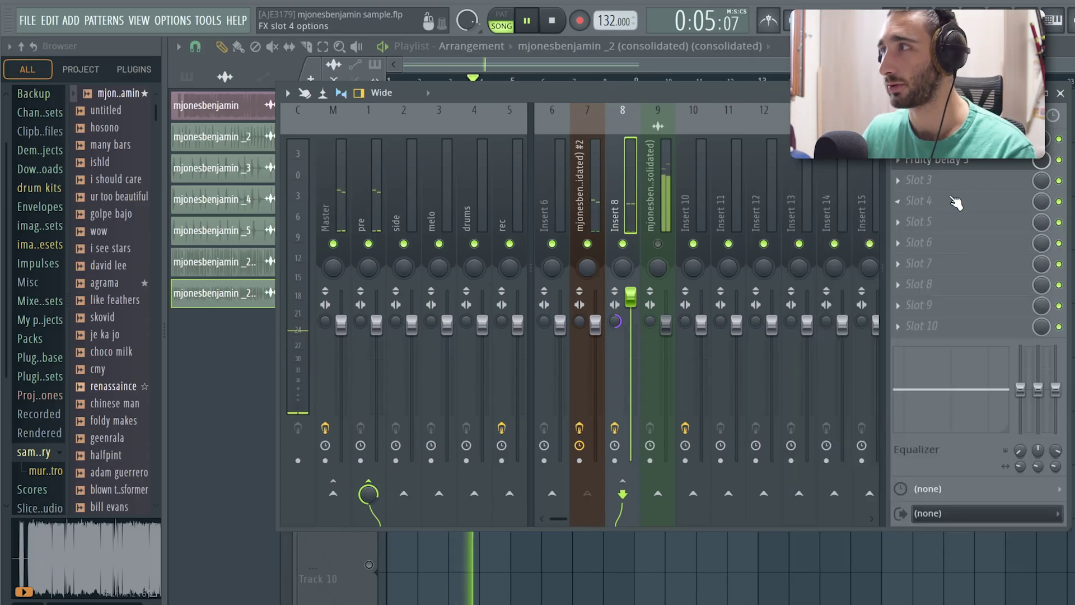
pyautogui.click(955, 201)
pyautogui.moveTo(783, 137)
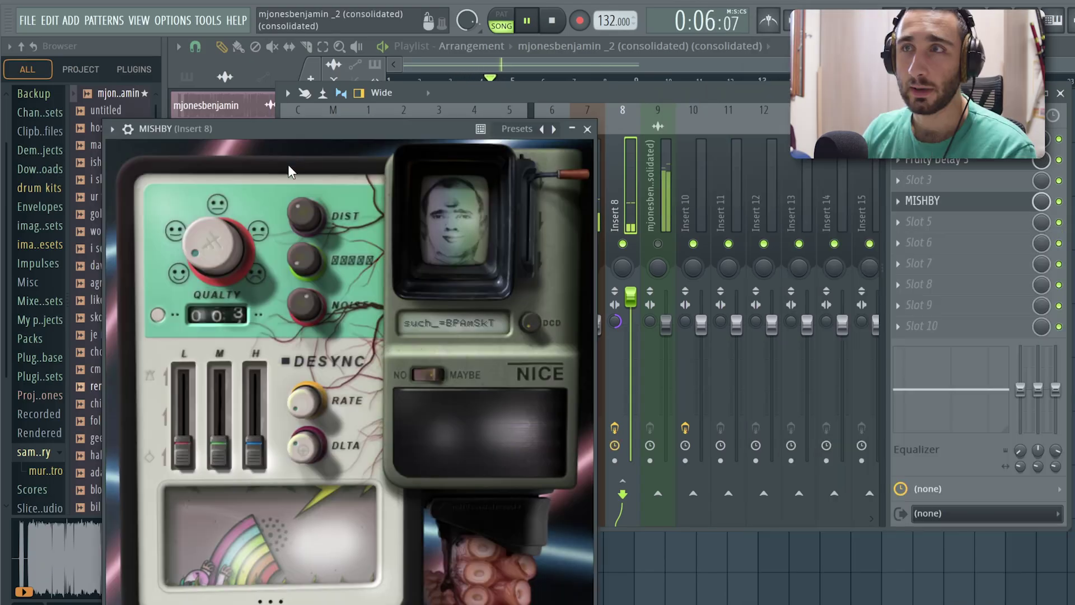
pyautogui.moveTo(249, 131); pyautogui.dragTo(443, 69)
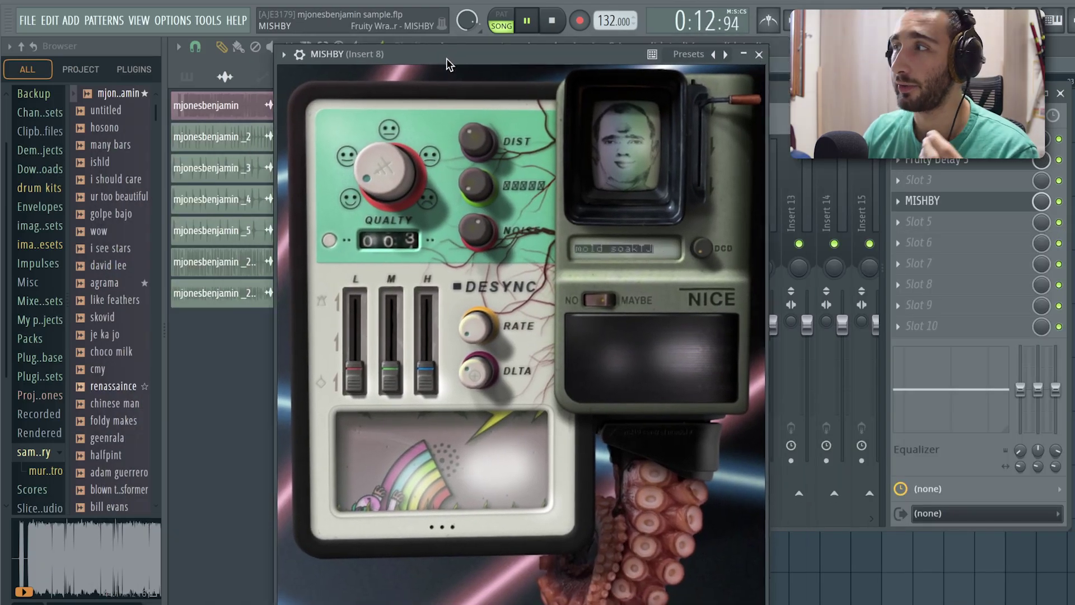
pyautogui.moveTo(446, 58); pyautogui.dragTo(418, 87)
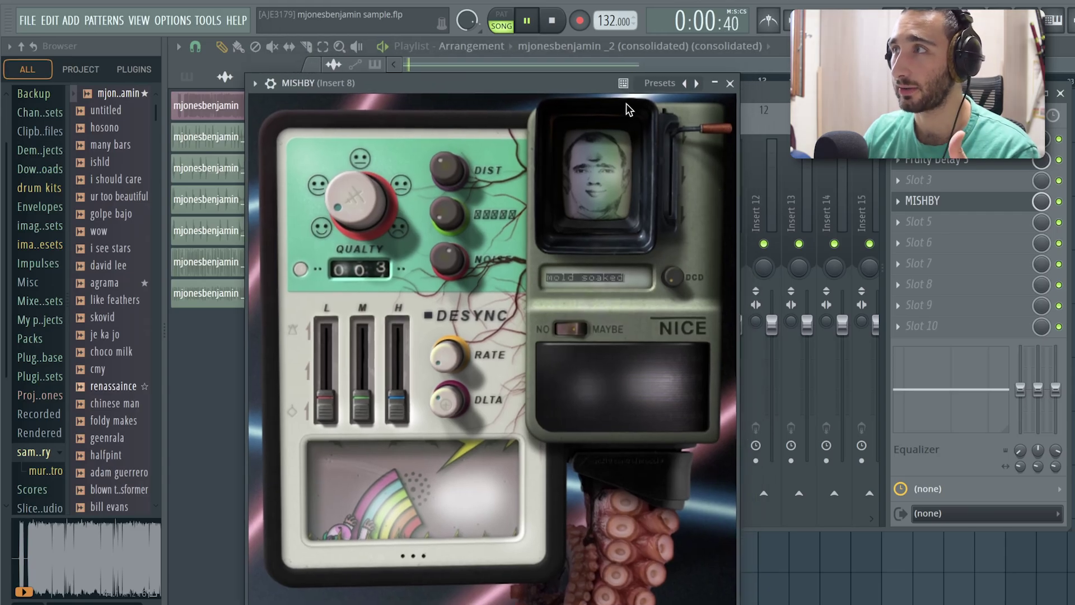
# Place MISHBY in slot 3 of mixer track 9 and randomize its parameters
pyautogui.click(653, 87)
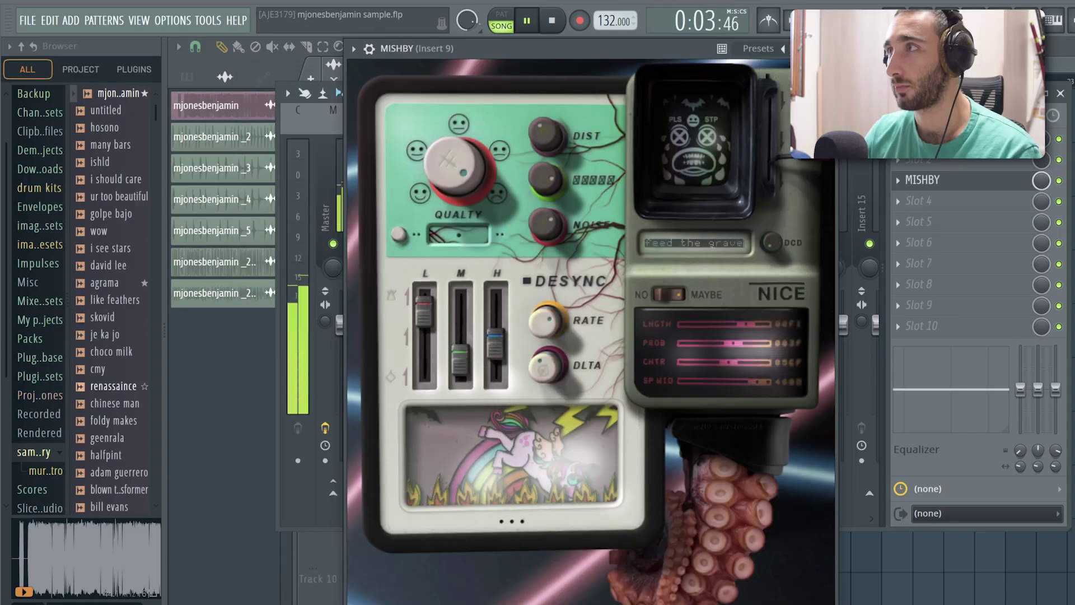
pyautogui.click(770, 81)
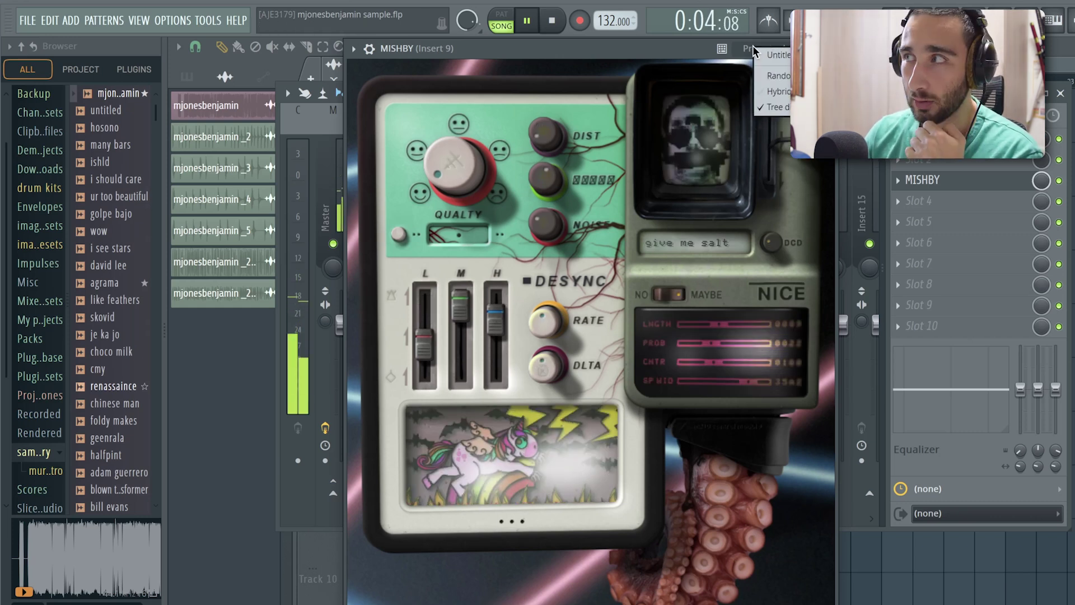
# Randomize MISHBY on Insert 9 and fine-tune its Fruity Parametric EQ 2, lowering the low-pass band 7 to about 5148 Hz
pyautogui.click(775, 76)
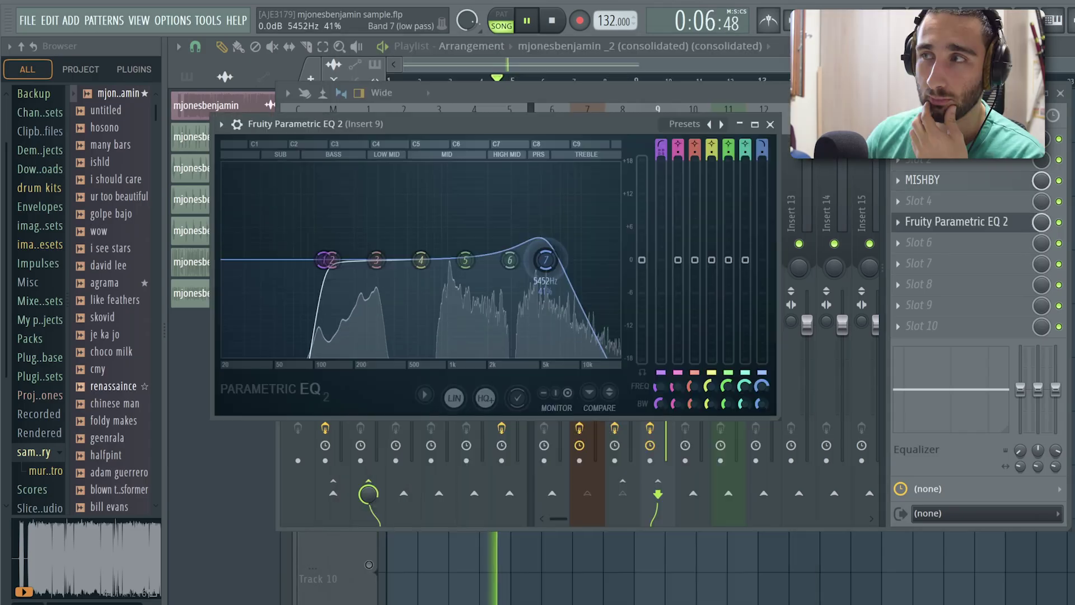
pyautogui.moveTo(545, 257)
pyautogui.mouseDown()
pyautogui.moveTo(550, 268)
pyautogui.moveTo(544, 261)
pyautogui.mouseUp()
pyautogui.scroll(-3, 545, 261)
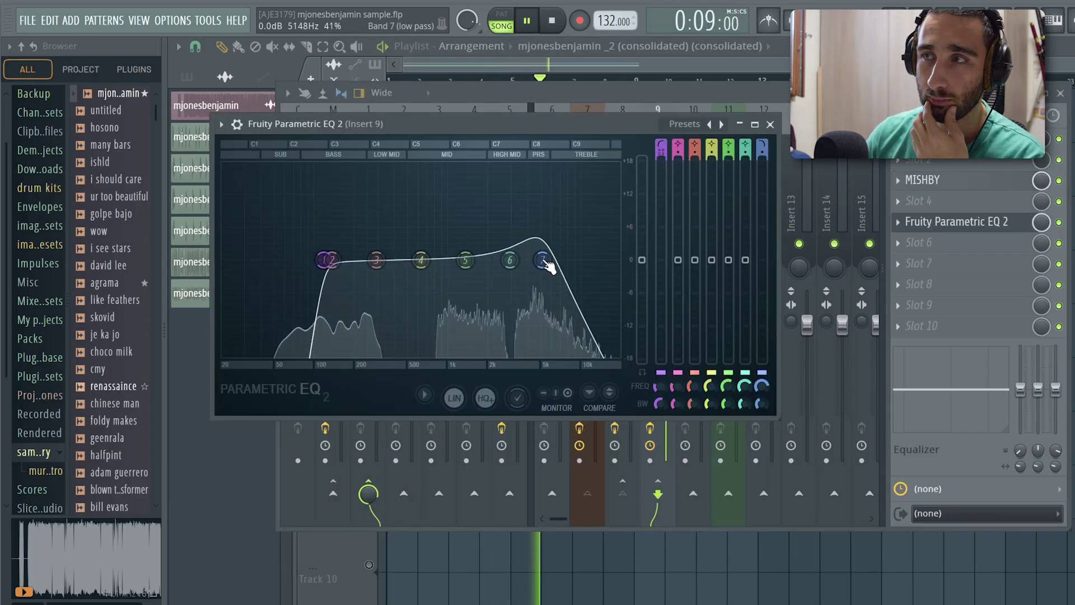
pyautogui.moveTo(324, 263); pyautogui.dragTo(327, 263)
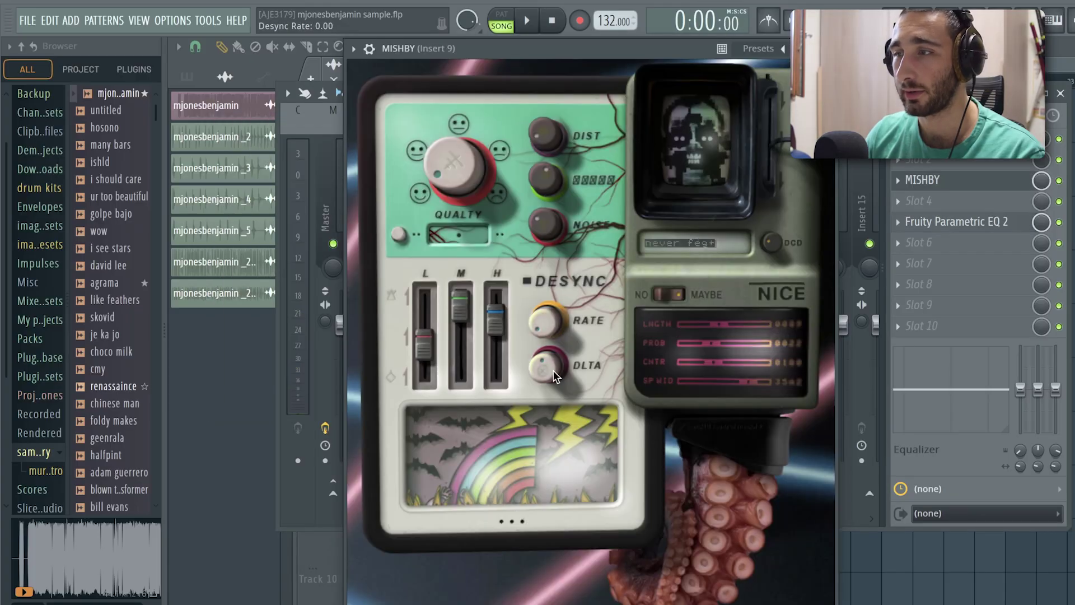
# Play the arrangement to audition the processed inserts, and bring the playlist back into view
pyautogui.press('space')
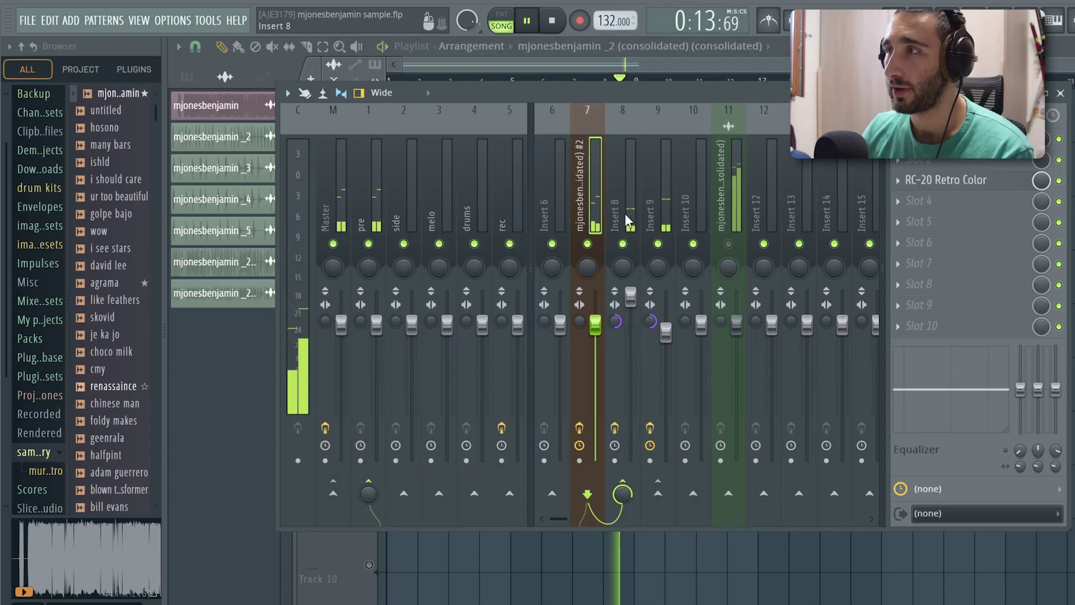
pyautogui.click(626, 222)
pyautogui.press('F9')
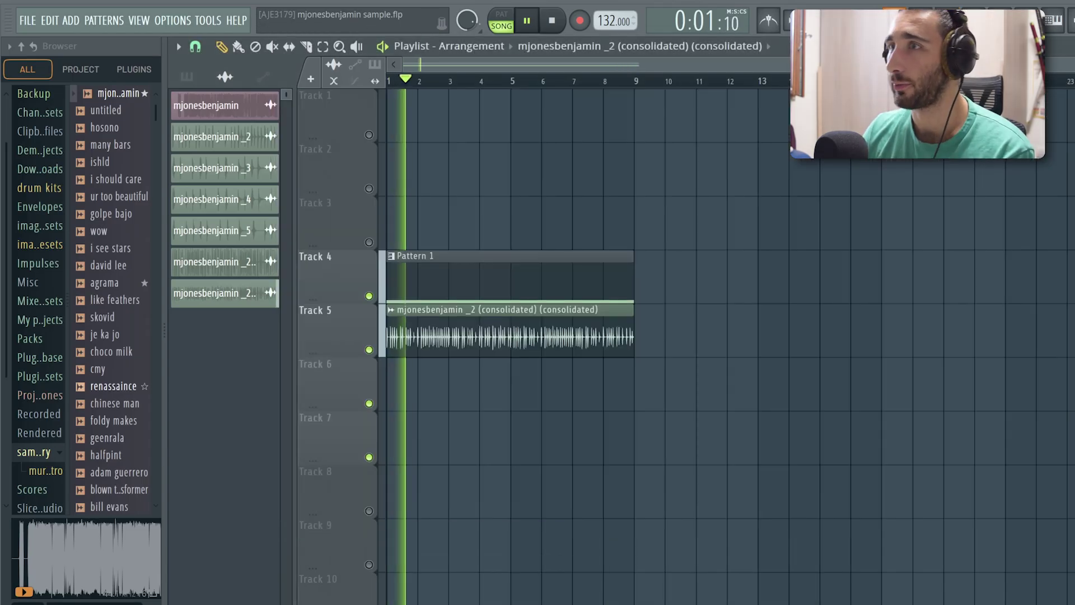
pyautogui.scroll(-1, 504, 336)
pyautogui.click(551, 20)
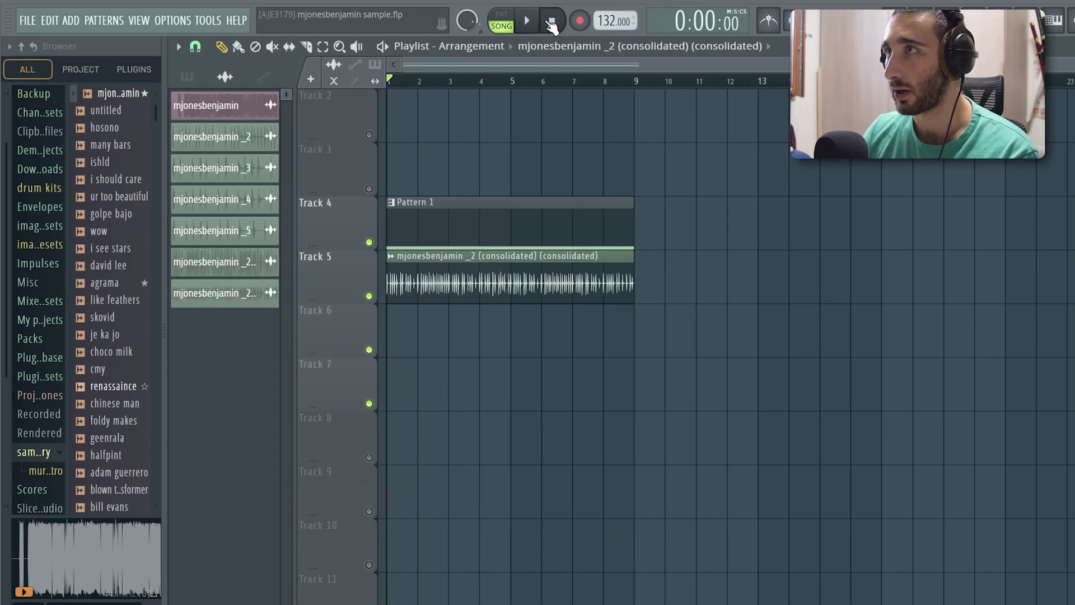
pyautogui.press('space')
pyautogui.scroll(3, 432, 125)
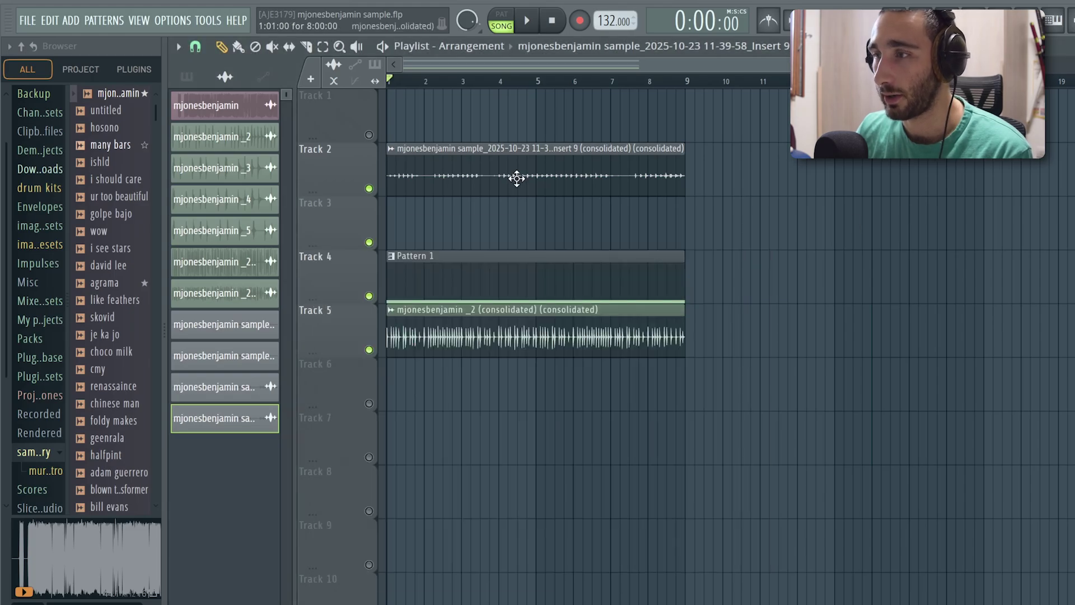
# Open the consolidated Insert 9 clip on Track 2 in a new Fruity Slicer channel and show its slices in the piano roll
pyautogui.doubleClick(516, 178)
pyautogui.rightClick(502, 580)
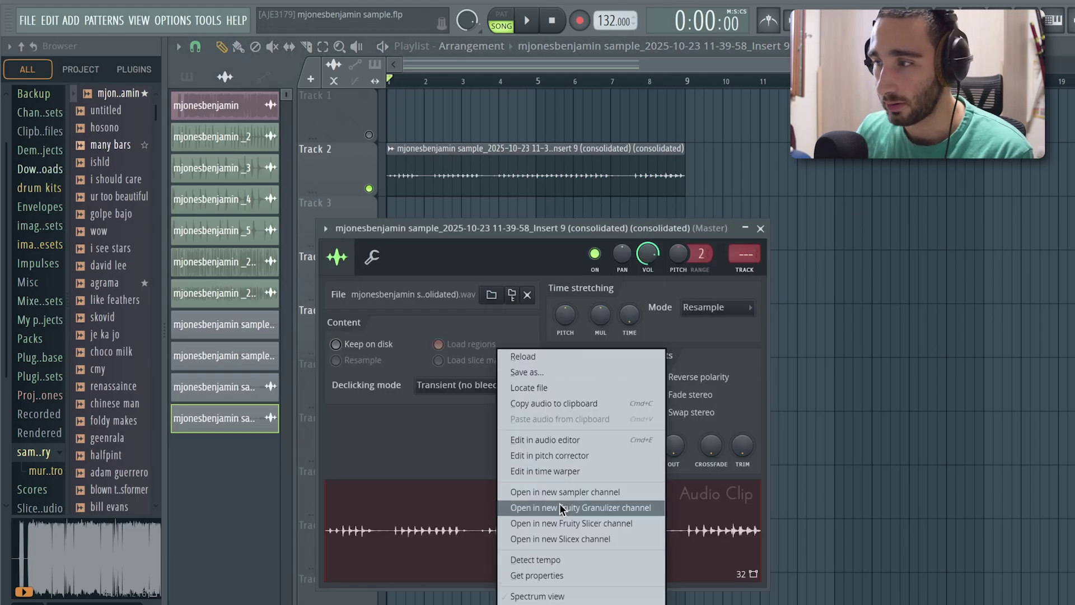
pyautogui.click(564, 523)
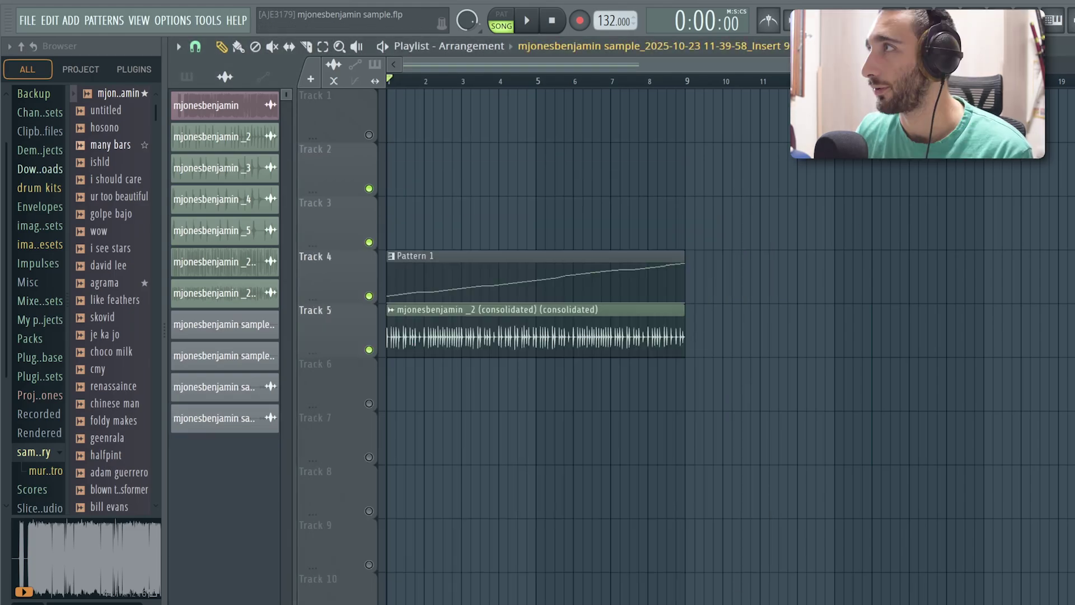
pyautogui.press('F7')
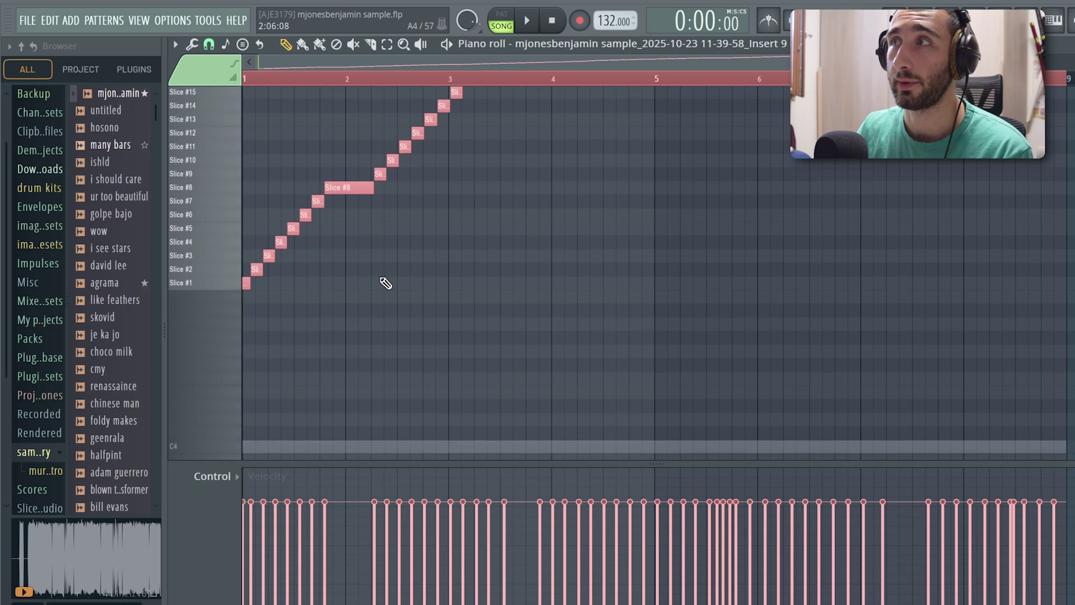
pyautogui.scroll(-1, 610, 401)
pyautogui.scroll(3, 412, 307)
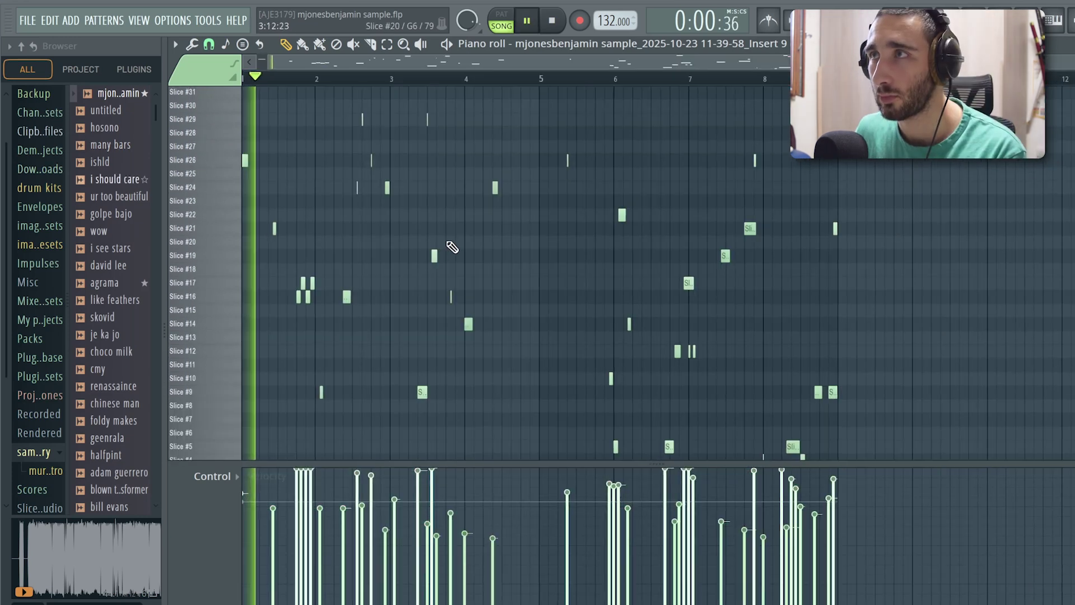
# Delete the slice notes around bars 4 to 6 and move the Slice #52 note near the end of bar 4 to a lower slice
pyautogui.moveTo(646, 169); pyautogui.dragTo(491, 427)
pyautogui.press('Delete')
pyautogui.scroll(4, 489, 421)
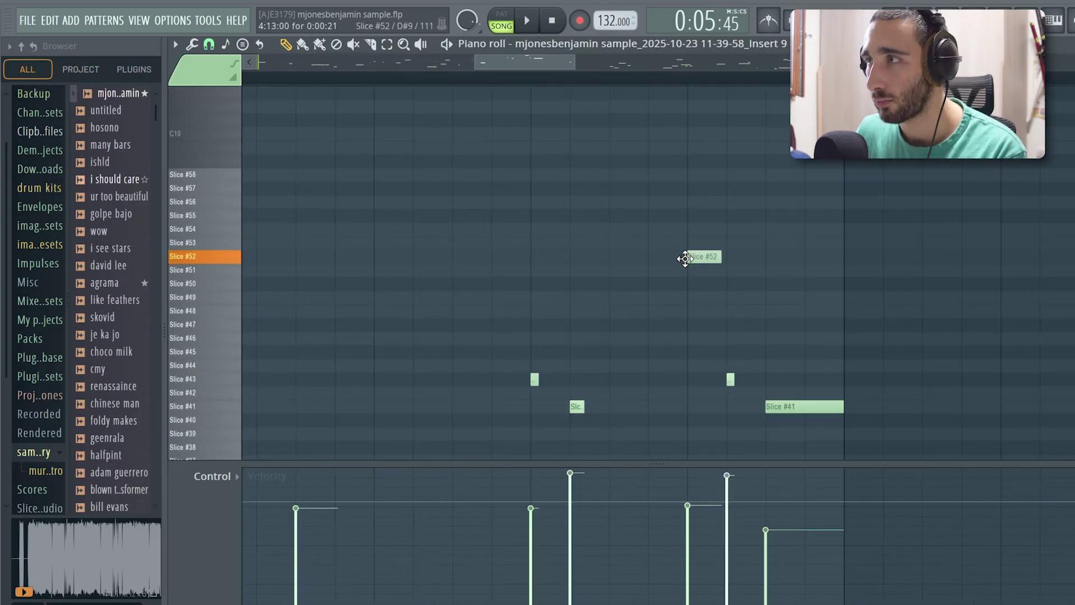
pyautogui.moveTo(688, 257); pyautogui.dragTo(664, 299)
pyautogui.scroll(-5, 941, 281)
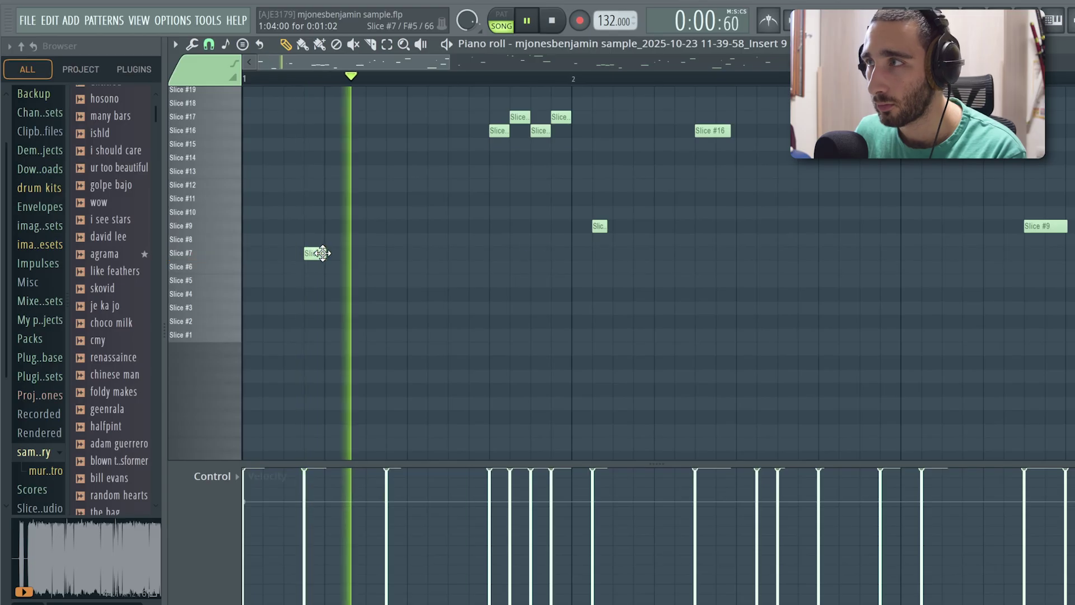
pyautogui.click(322, 253)
pyautogui.moveTo(657, 256); pyautogui.dragTo(639, 256)
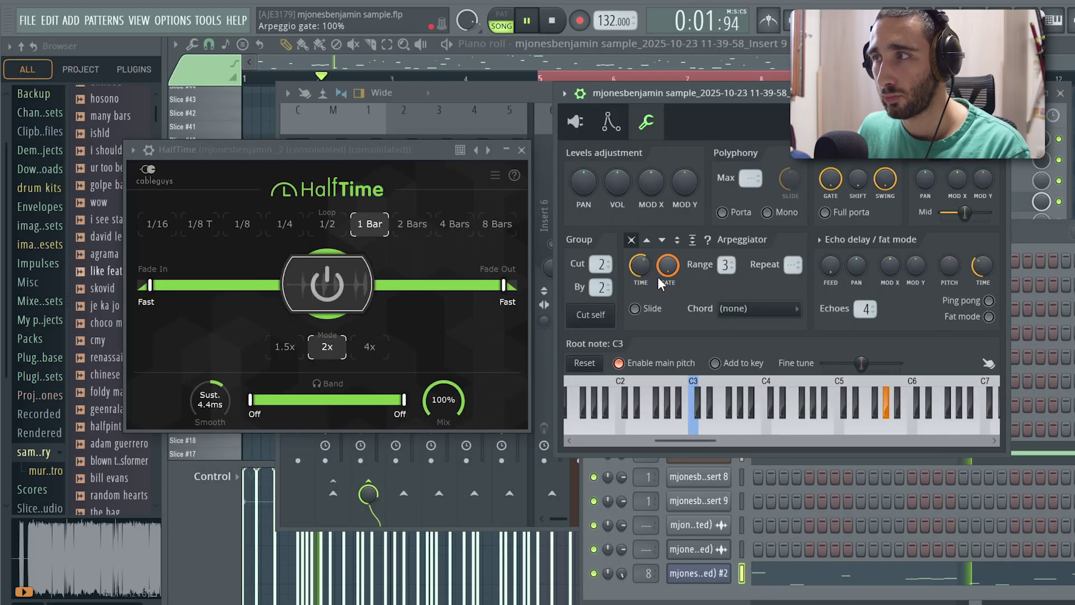
# Lower the Fruity Parametric EQ 2 low-pass band on Insert 11 to about 250 Hz and load the VST3 HalfTime on another mixer track
pyautogui.click(1058, 180)
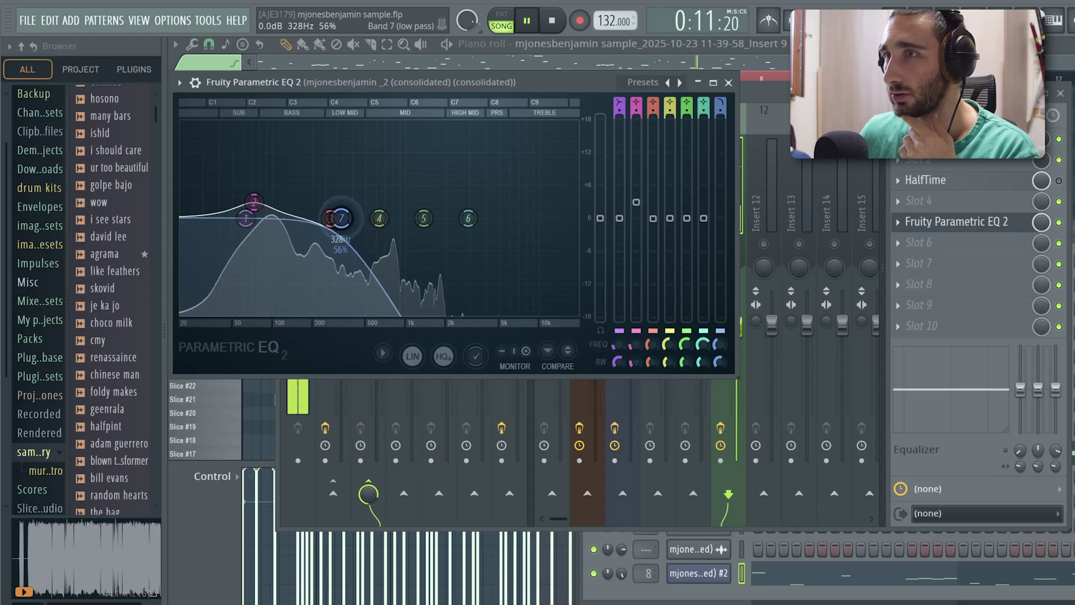
pyautogui.moveTo(338, 217); pyautogui.dragTo(324, 218)
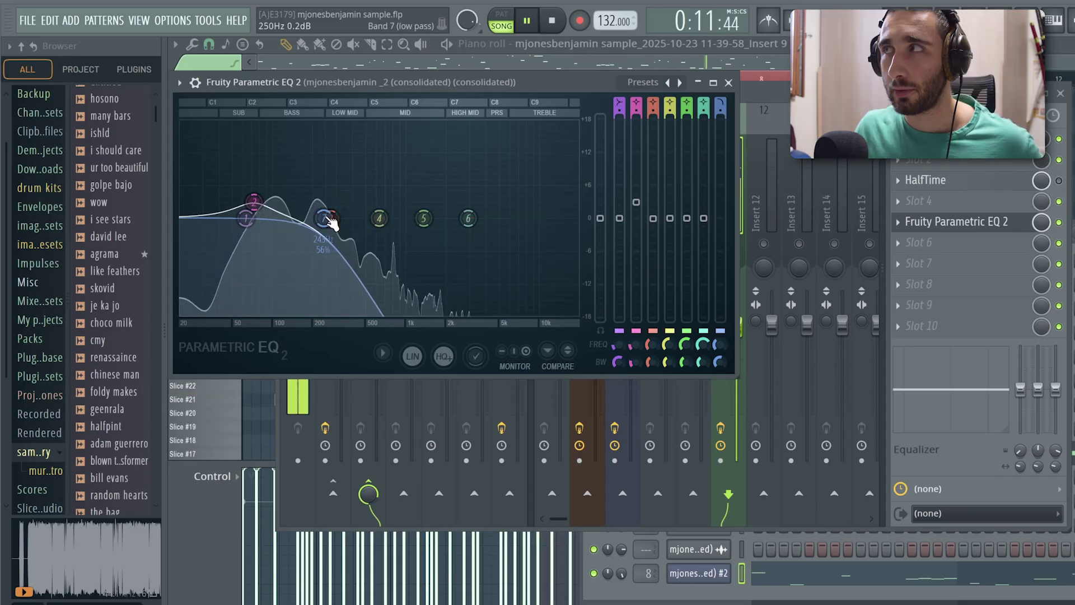
pyautogui.click(728, 82)
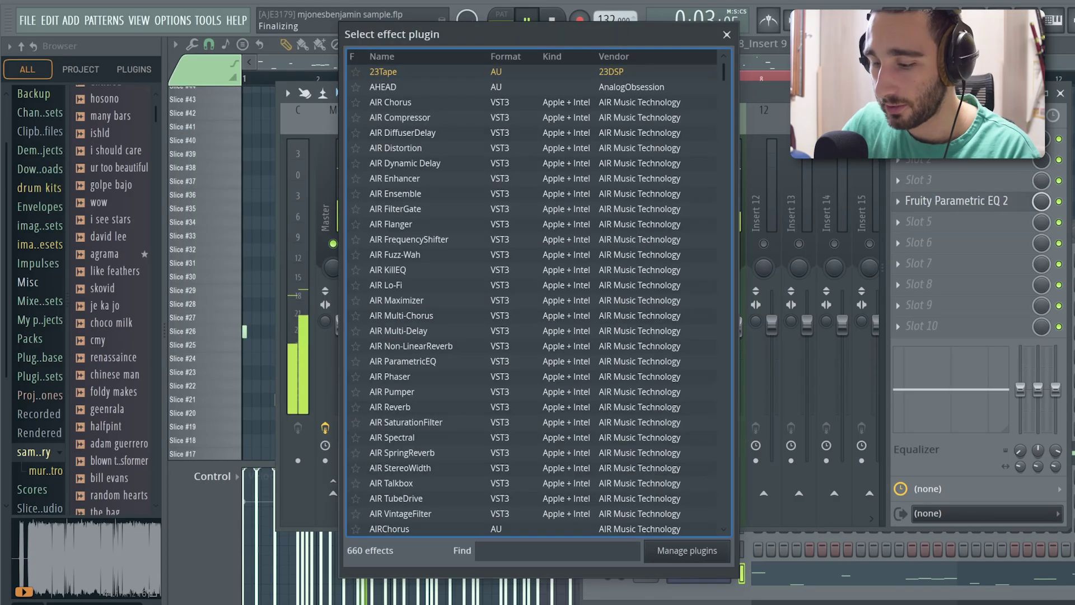
pyautogui.write('half')
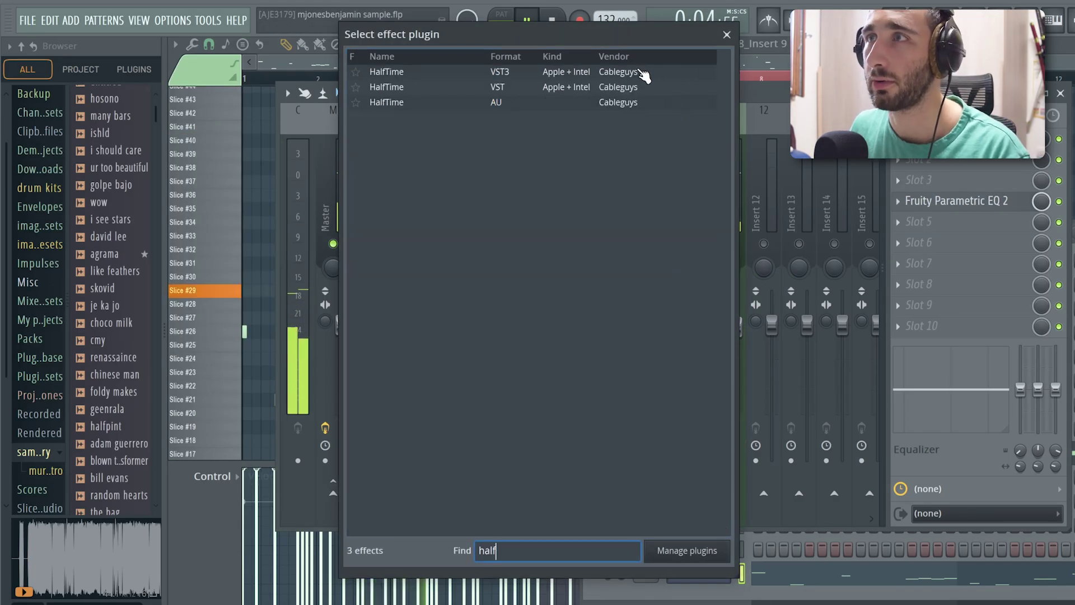
pyautogui.doubleClick(639, 74)
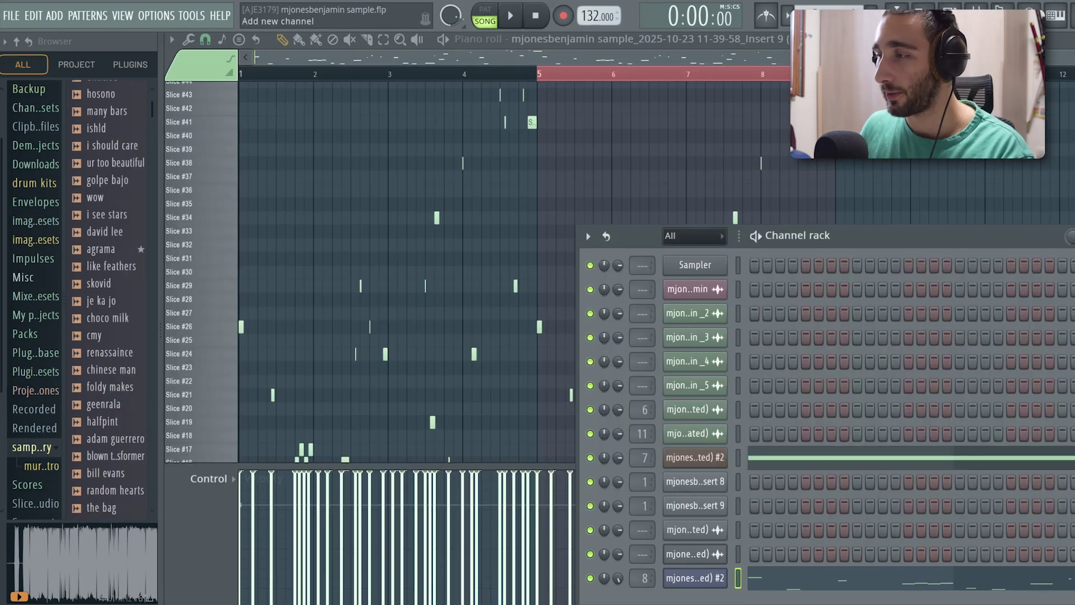
# Add a Harmless synthesizer channel and randomize its parameters
pyautogui.click(679, 299)
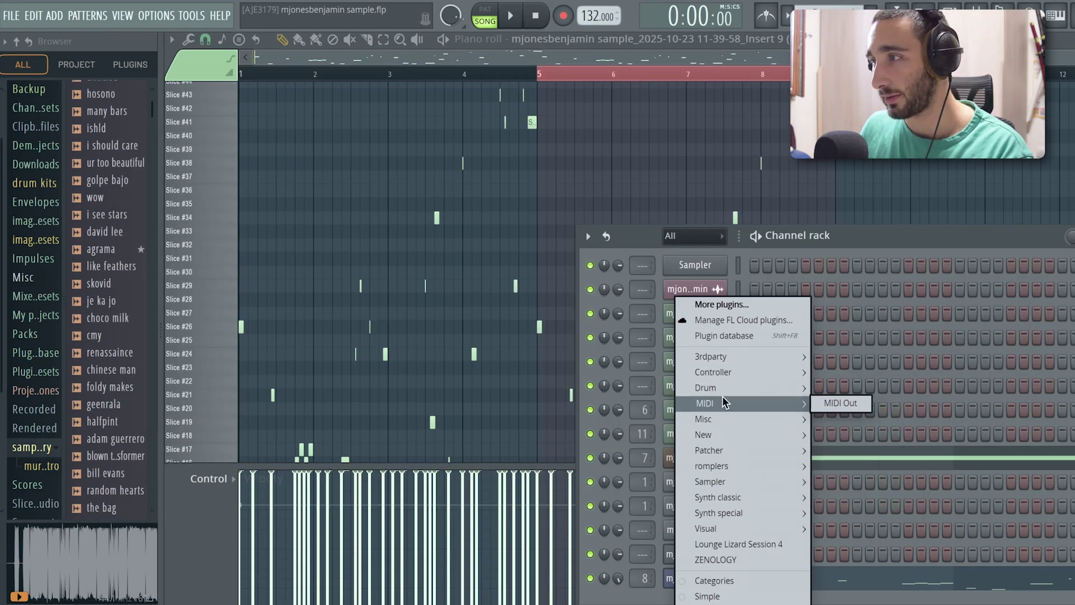
pyautogui.moveTo(717, 426)
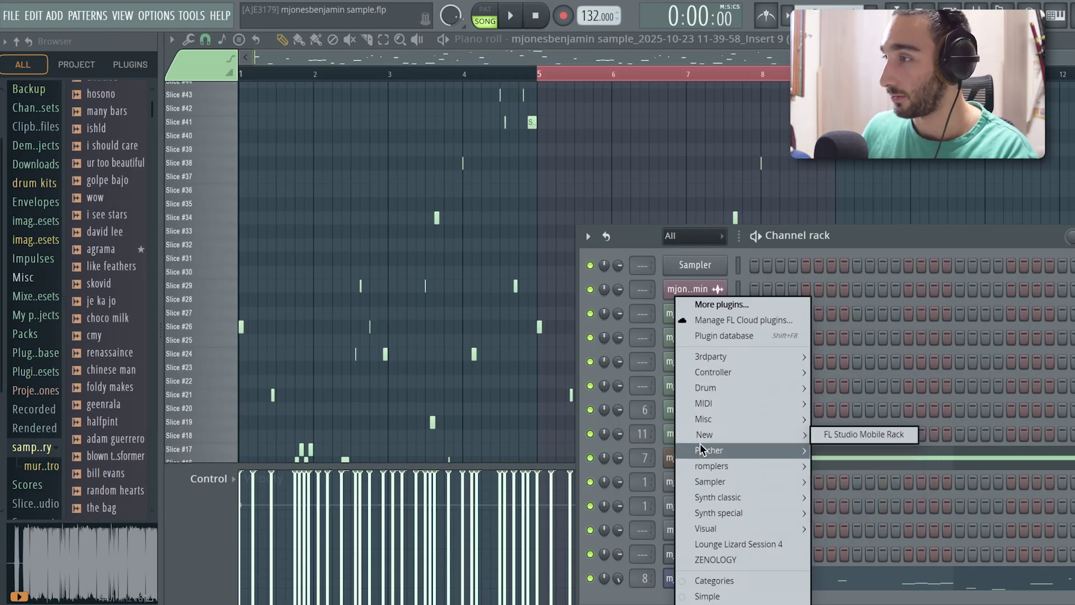
pyautogui.click(852, 471)
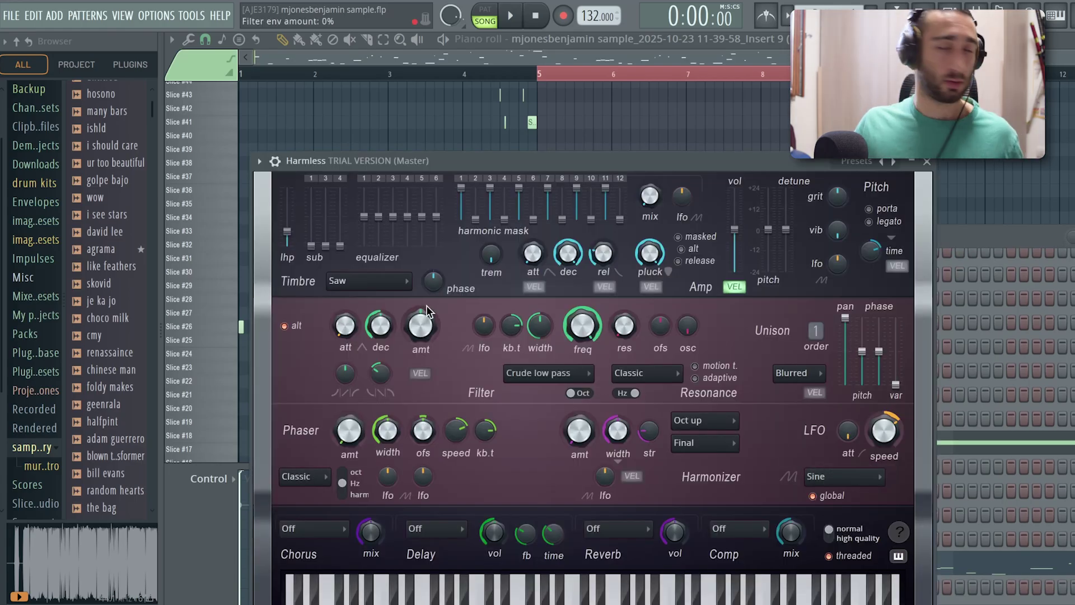
pyautogui.click(857, 160)
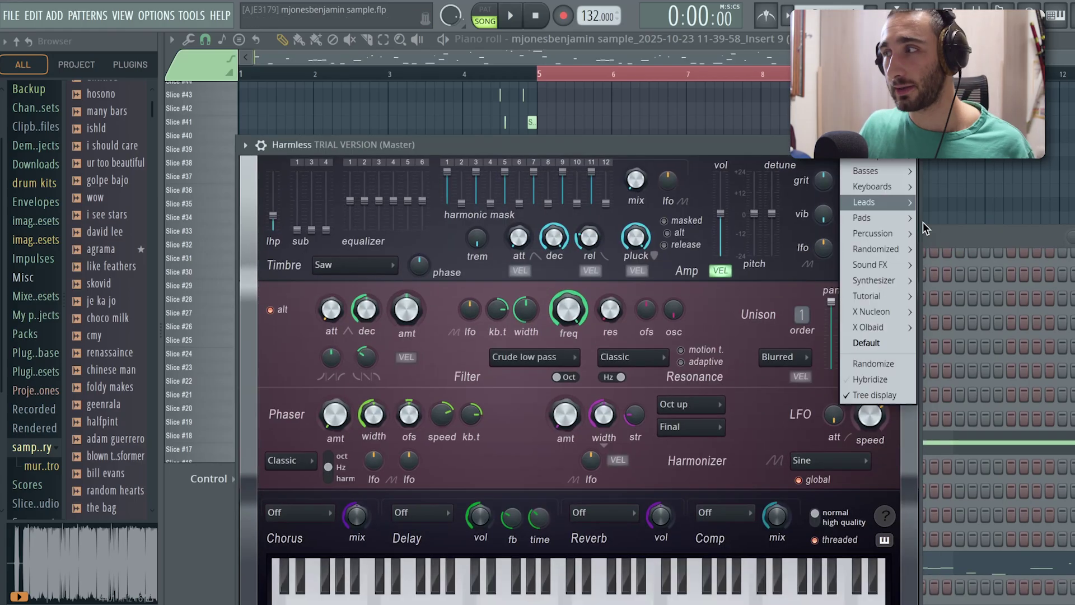
pyautogui.click(875, 362)
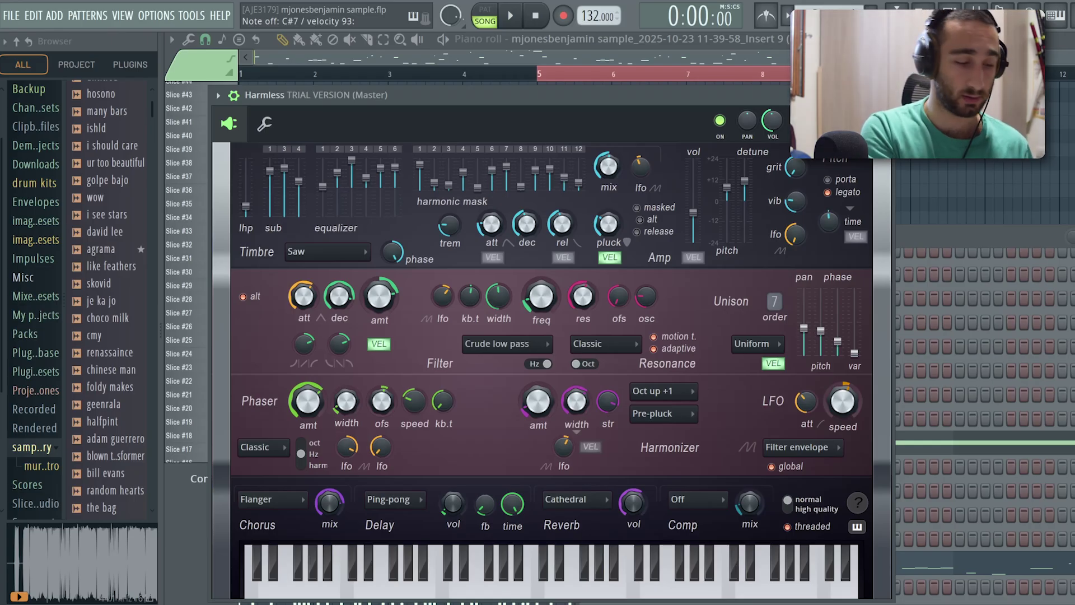
# Audition the randomized Harmless sound by playing a few notes
pyautogui.press('h')
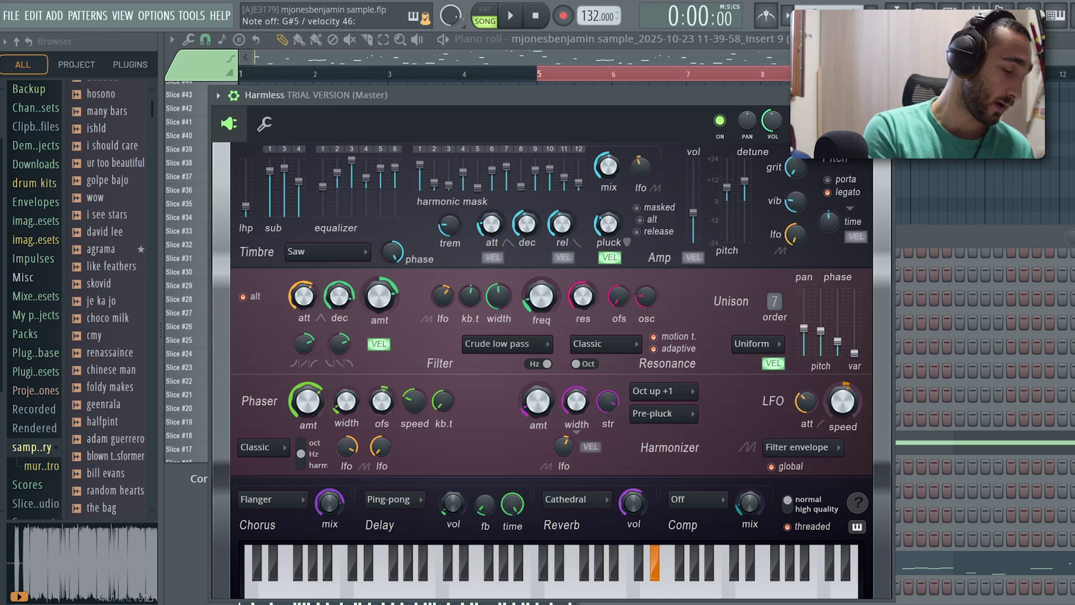
pyautogui.press('3')
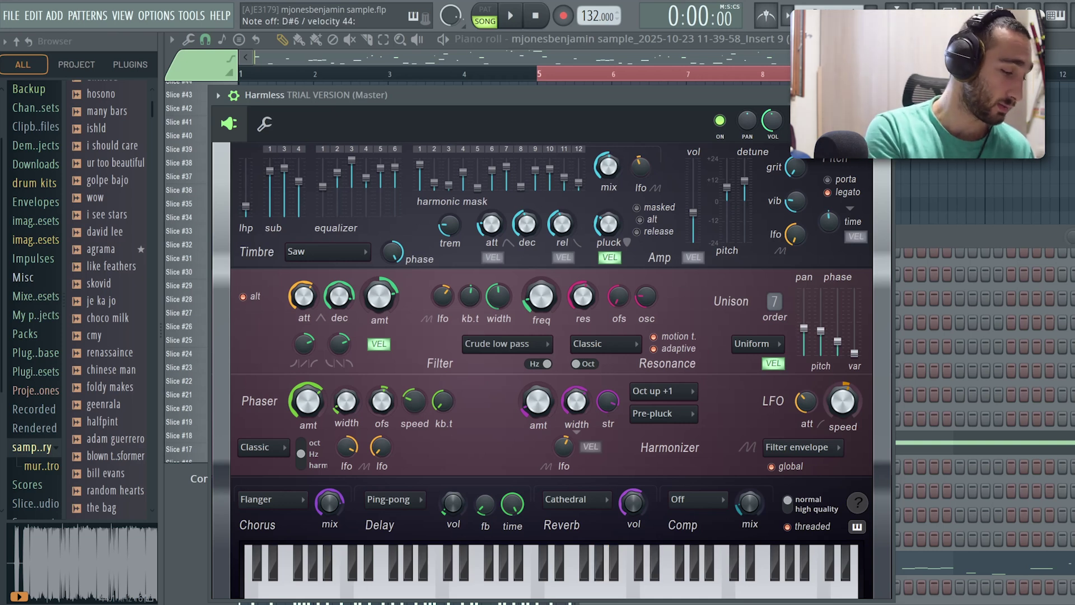
pyautogui.press('space')
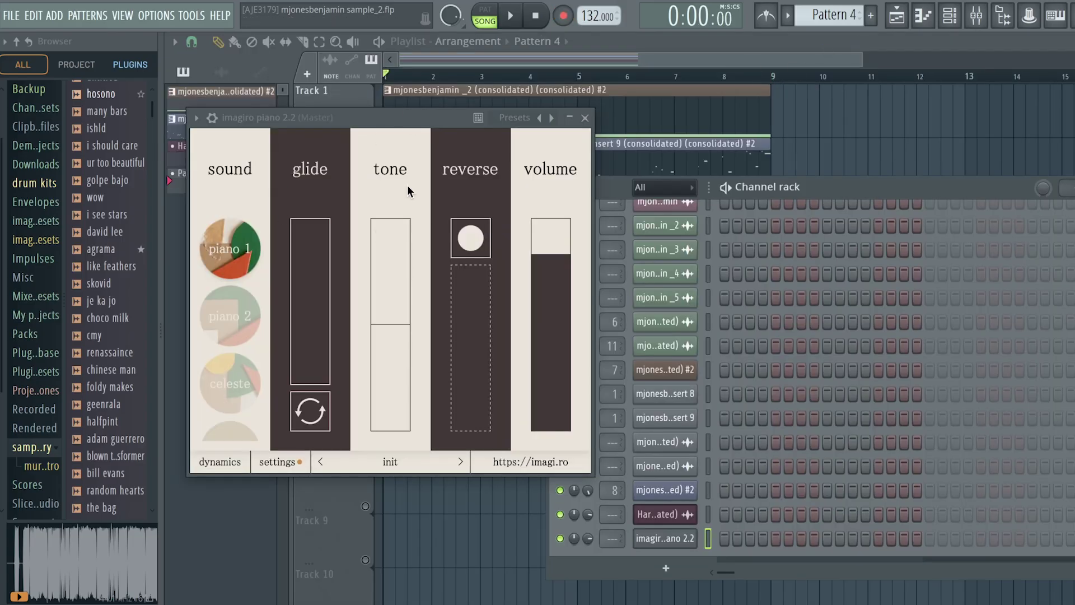
# Route the imagiro piano 2.2 channel to mixer track 9 and load the Lair reverb into slot 3
pyautogui.click(212, 119)
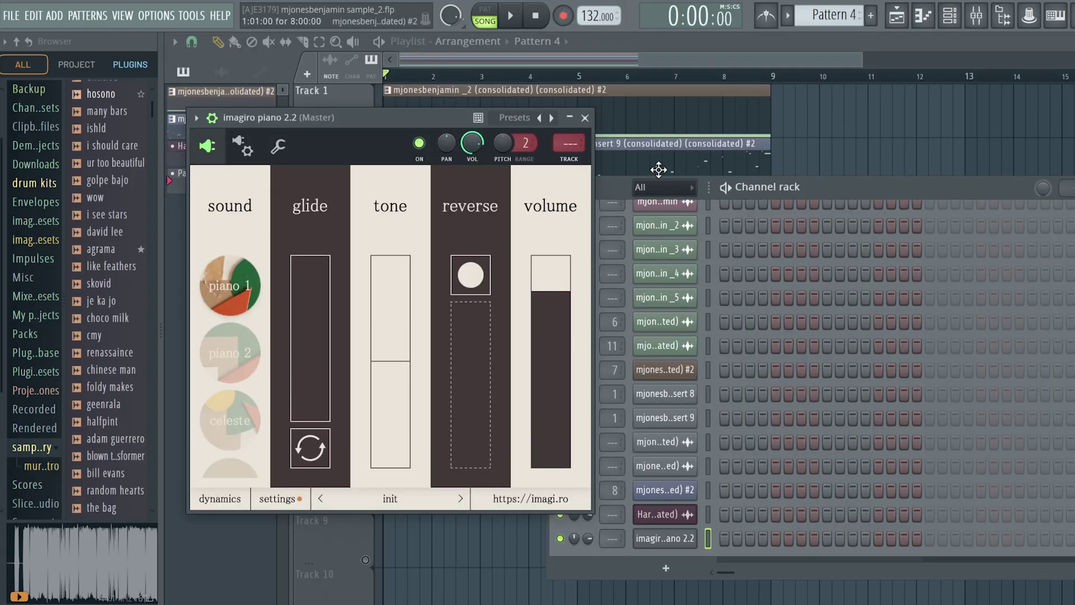
pyautogui.click(570, 160)
pyautogui.click(969, 179)
pyautogui.click(808, 23)
pyautogui.write('lair')
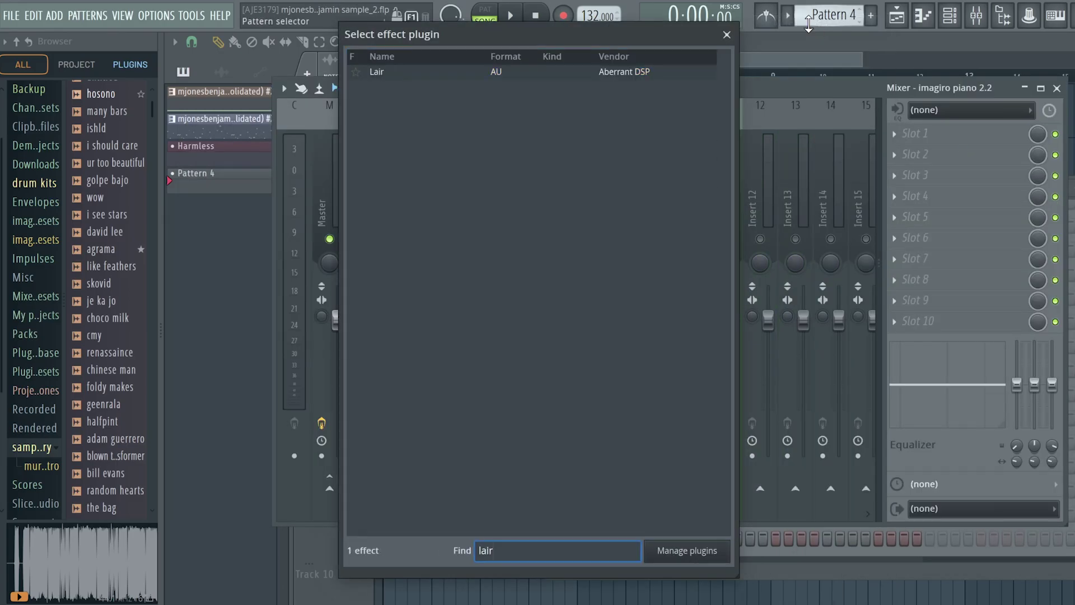
pyautogui.click(642, 77)
pyautogui.doubleClick(641, 85)
pyautogui.moveTo(475, 53); pyautogui.dragTo(353, 53)
# Reposition the Lair window and randomize the effect's parameters
pyautogui.click(921, 47)
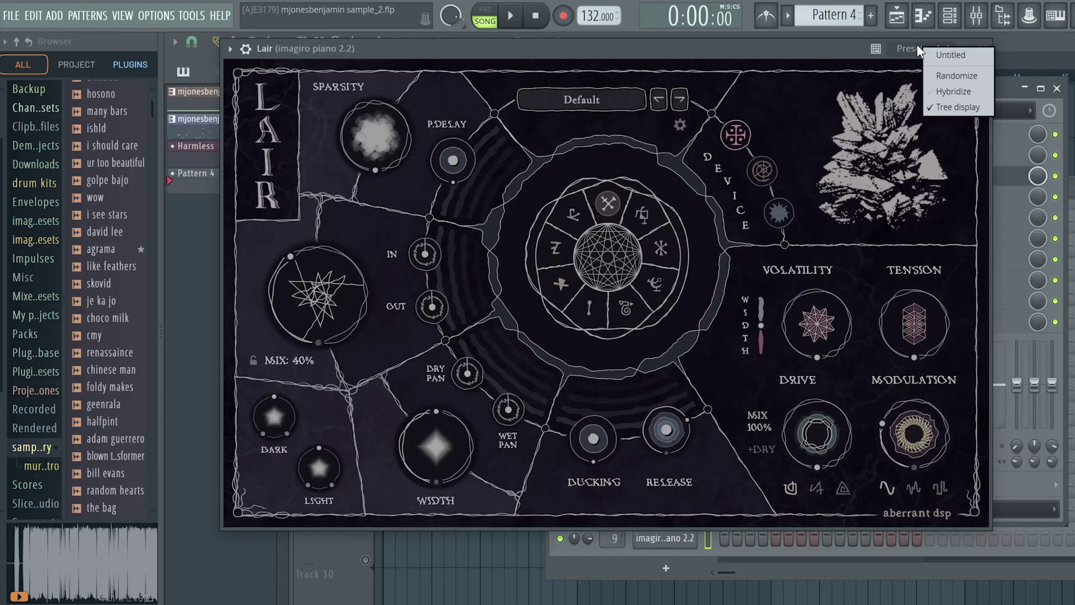
pyautogui.click(905, 47)
pyautogui.moveTo(788, 52); pyautogui.dragTo(776, 56)
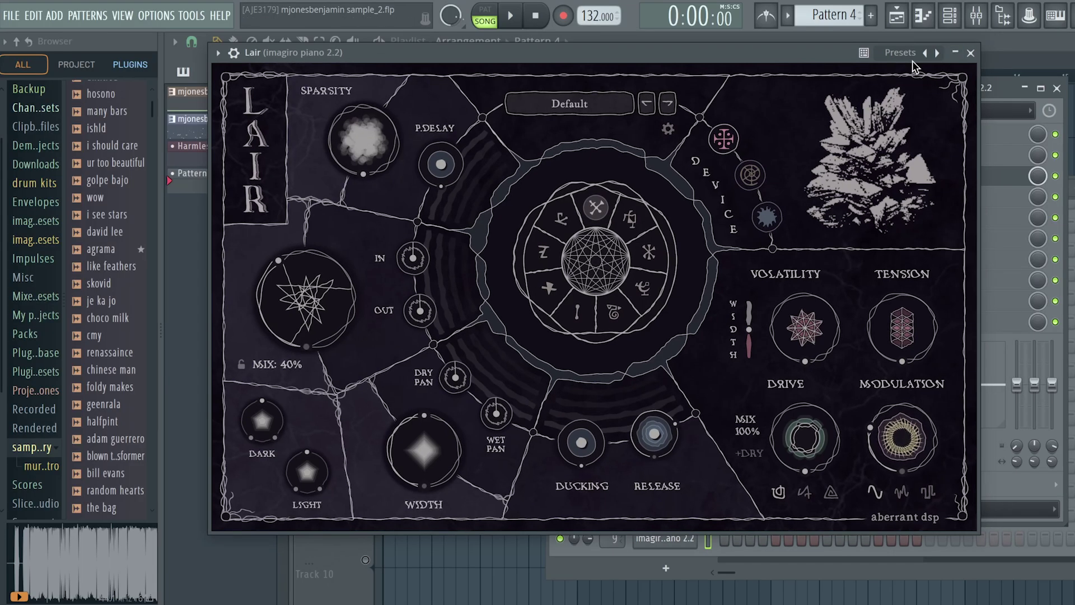
pyautogui.click(912, 59)
pyautogui.click(936, 88)
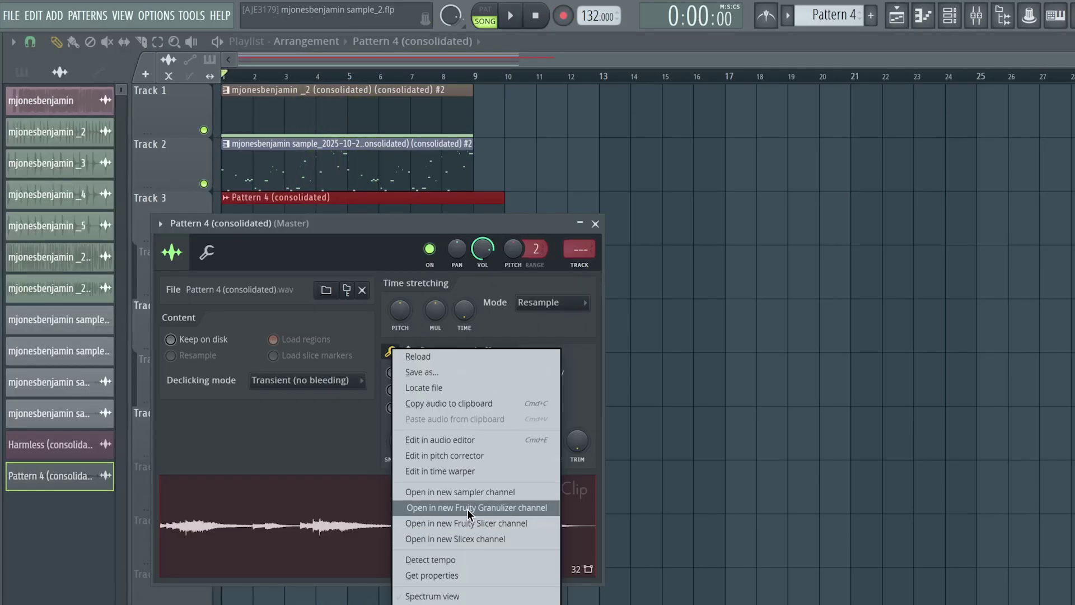
# Open the Pattern 4 (consolidated) clip in a new Fruity Granulizer channel, display its settings and start playback
pyautogui.click(468, 514)
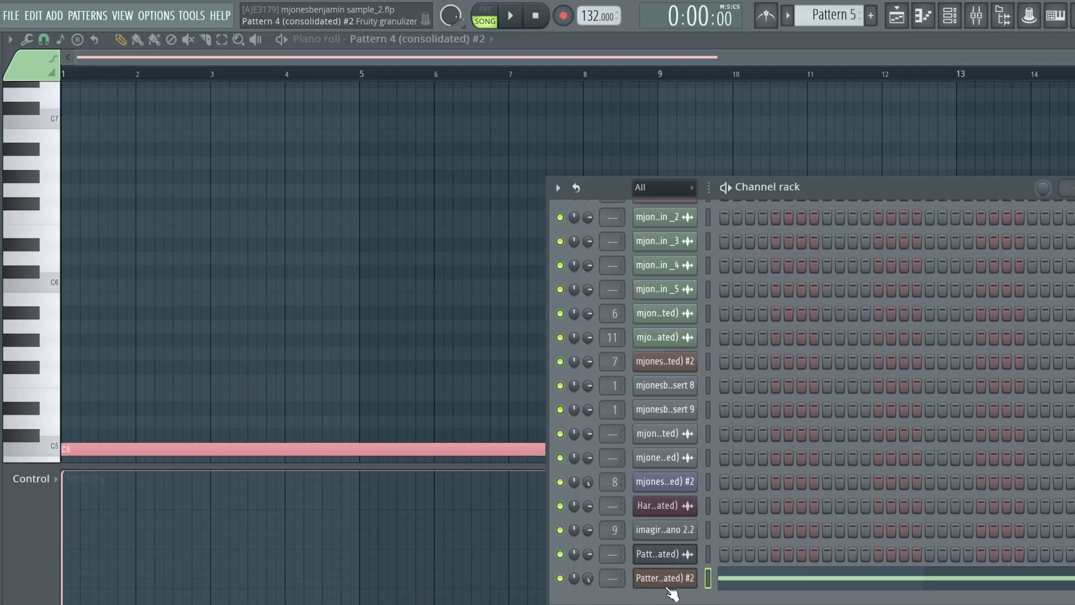
pyautogui.click(666, 582)
pyautogui.moveTo(155, 73); pyautogui.dragTo(298, 98)
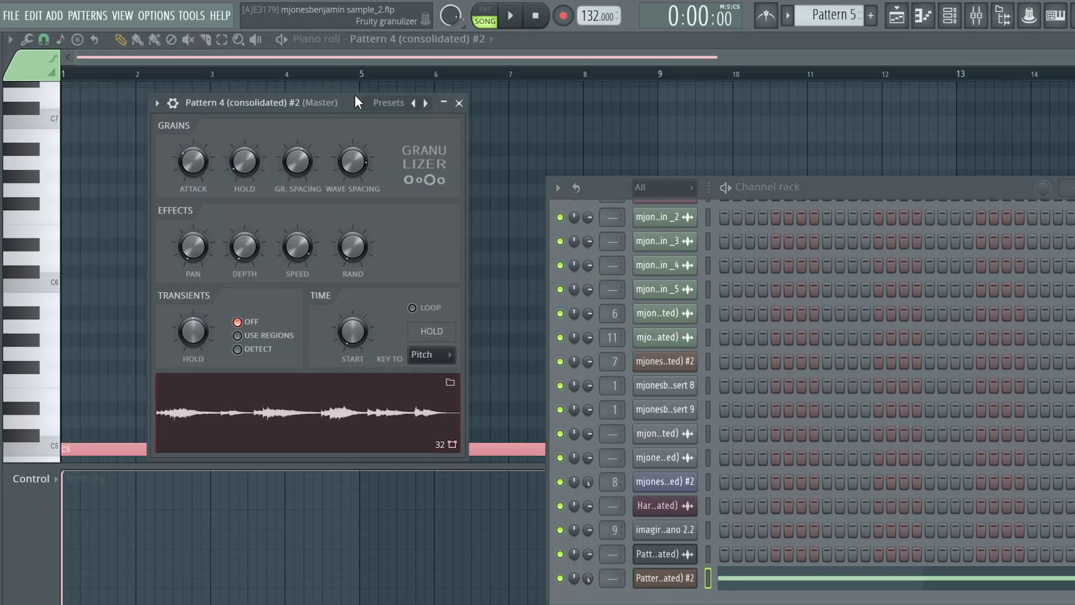
pyautogui.press('space')
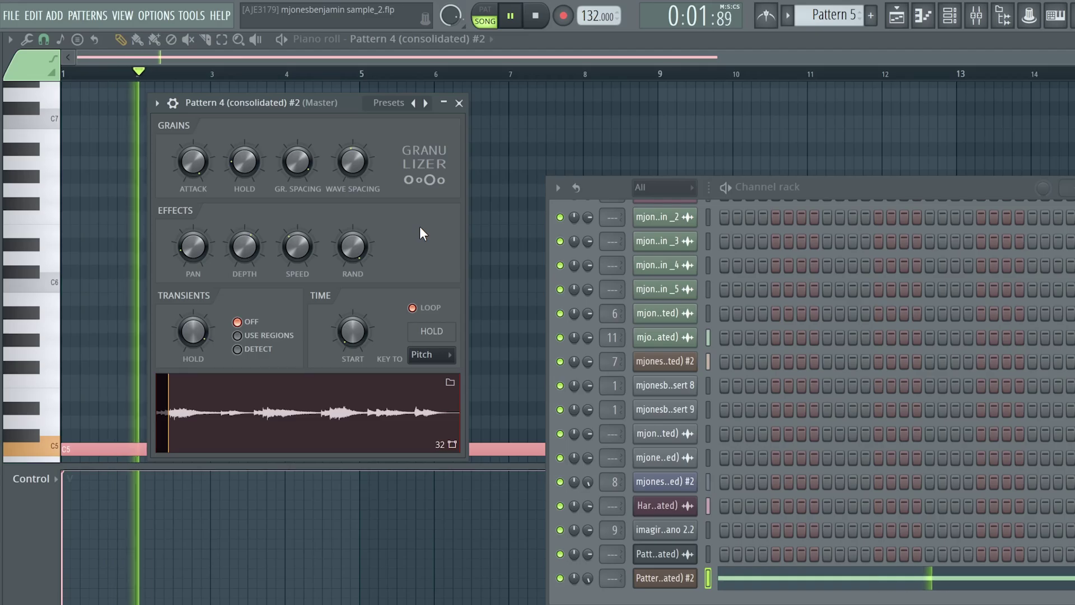
# Set the Granulizer's key-to mode to Transient and restart playback
pyautogui.press('space')
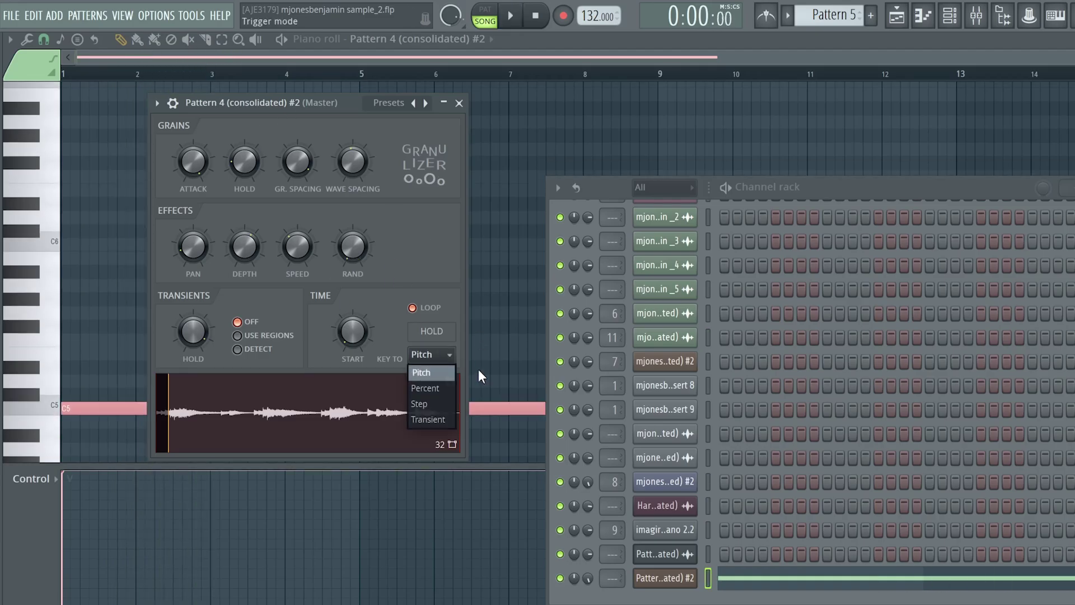
pyautogui.click(426, 419)
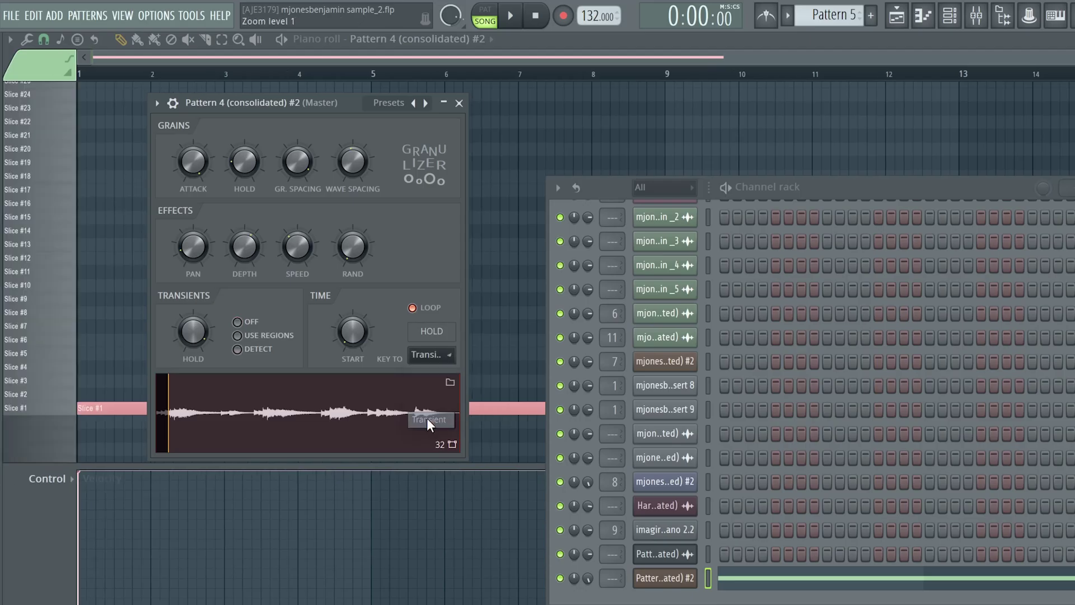
pyautogui.press('space')
# Sequence one-beat notes from bar 1 on varied slices, including #1, #25, #13, #8 and #20, in the piano roll
pyautogui.keyDown('ctrl'); pyautogui.click(230, 70); pyautogui.keyUp('ctrl')
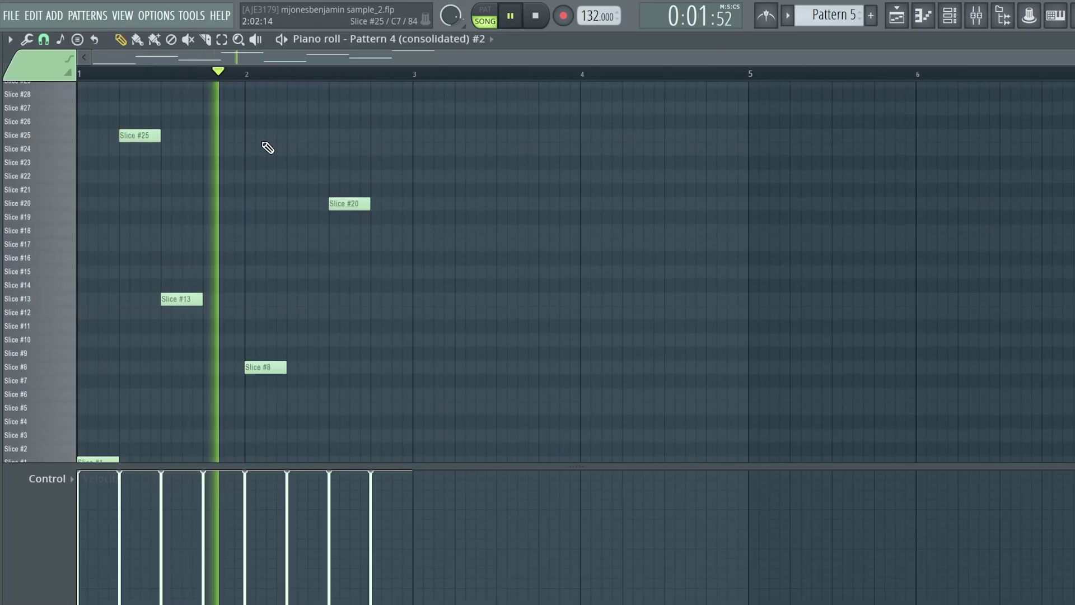
pyautogui.scroll(2, 275, 159)
pyautogui.scroll(-2, 283, 167)
pyautogui.scroll(3, 319, 167)
pyautogui.scroll(-1, 370, 166)
pyautogui.moveTo(387, 145); pyautogui.dragTo(297, 343)
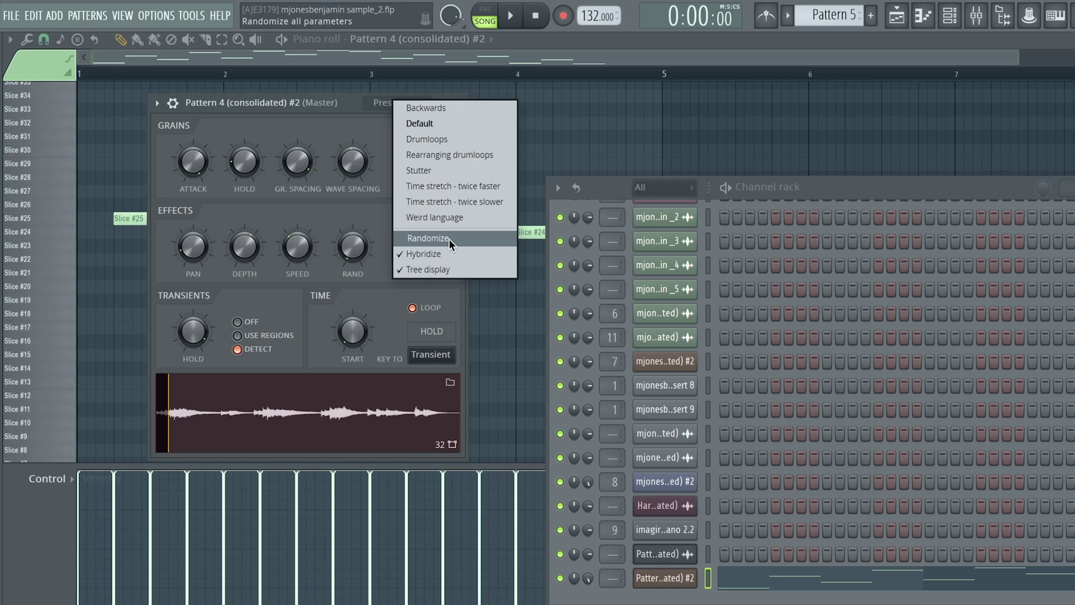
# Randomize all of the Granulizer's parameters twice, playing the slice pattern after each pass
pyautogui.click(448, 238)
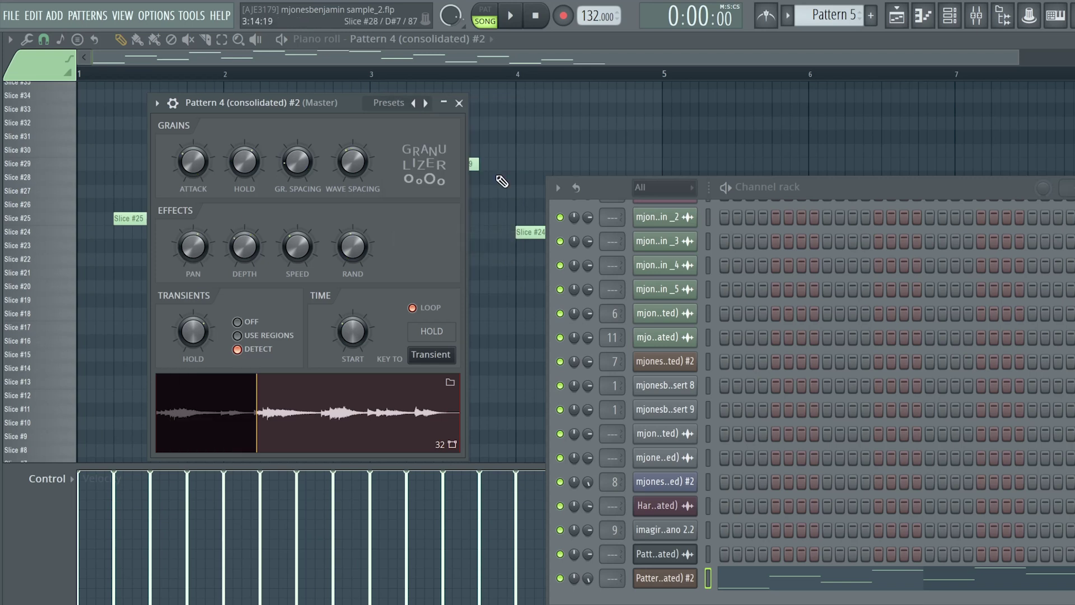
pyautogui.press('space')
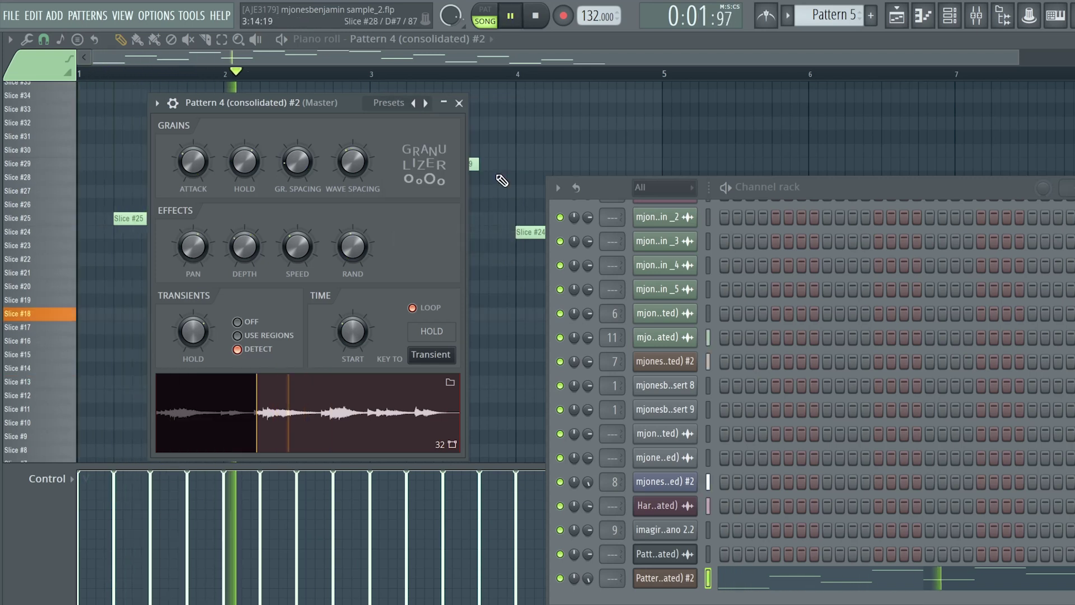
pyautogui.press('space')
pyautogui.click(389, 102)
pyautogui.click(442, 244)
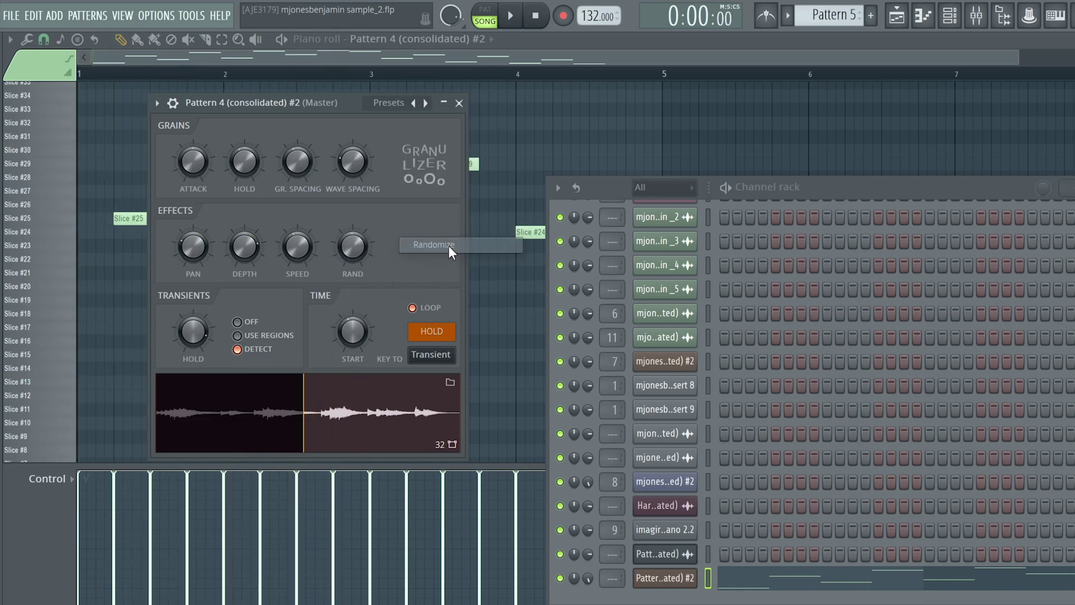
pyautogui.press('space')
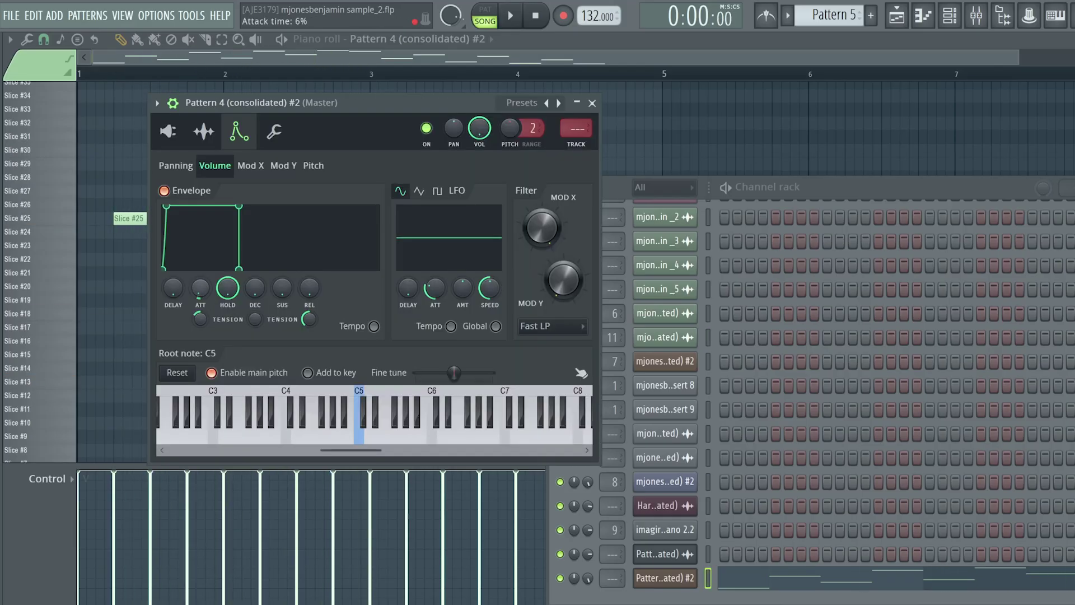
# Route the Pattern 4 (consolidated) #2 channel to mixer track 10 during playback and return to its piano roll
pyautogui.press('space')
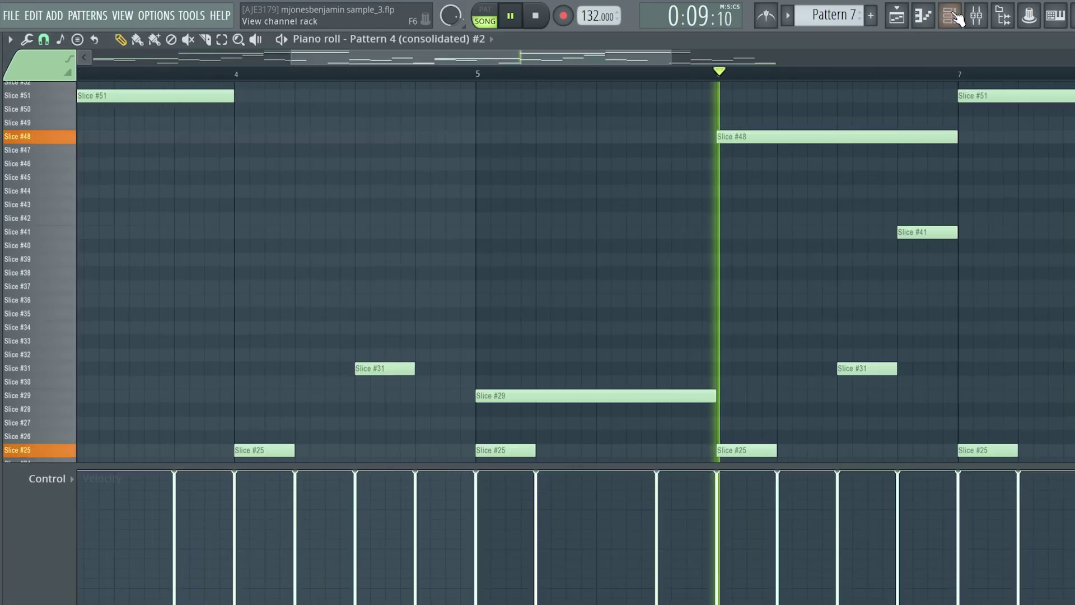
pyautogui.click(955, 17)
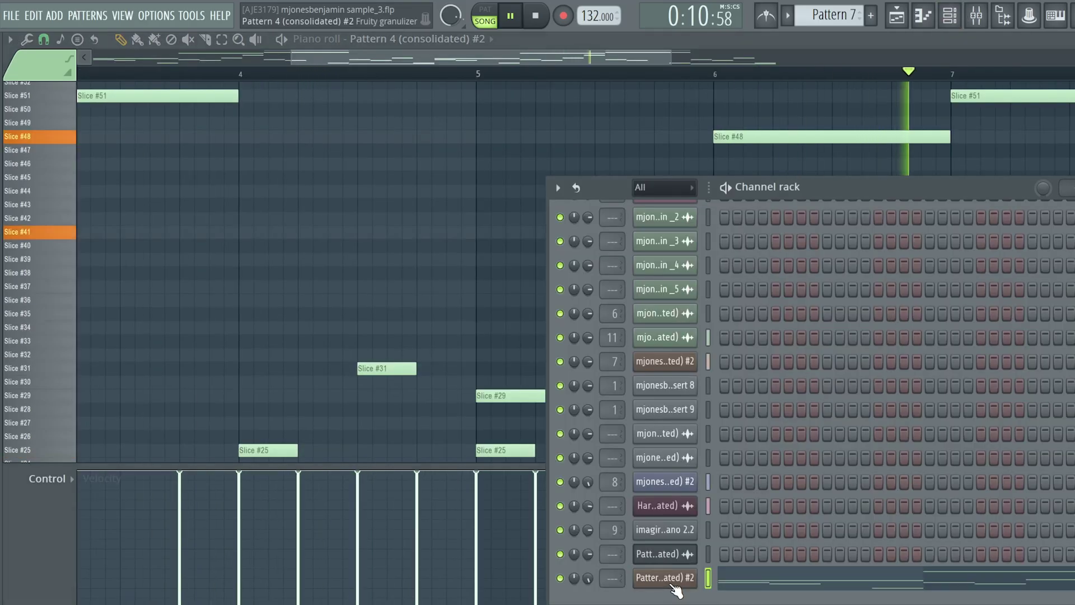
pyautogui.click(672, 581)
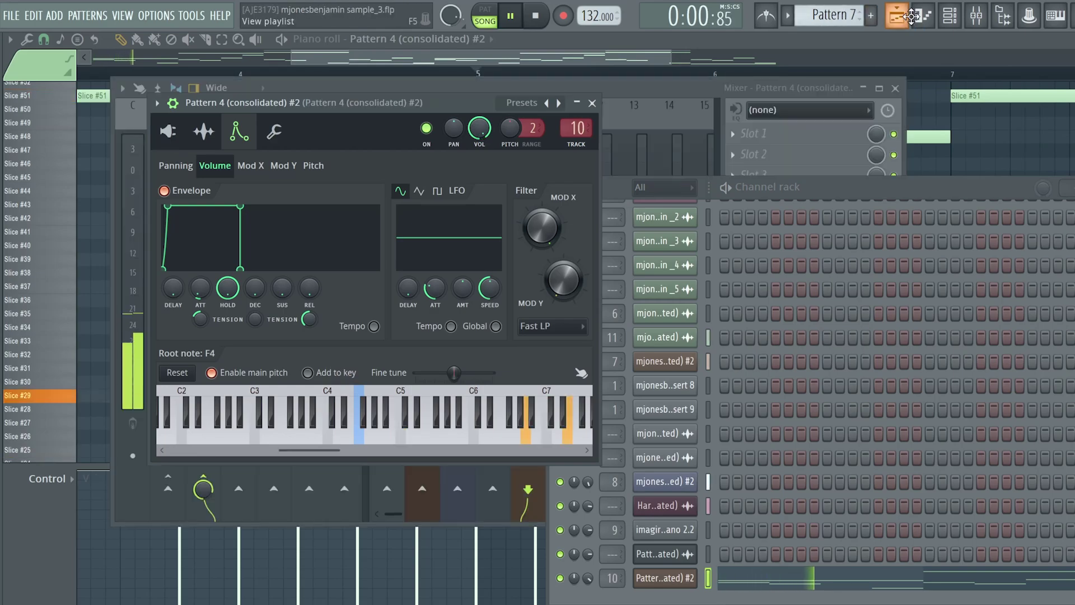
pyautogui.click(921, 17)
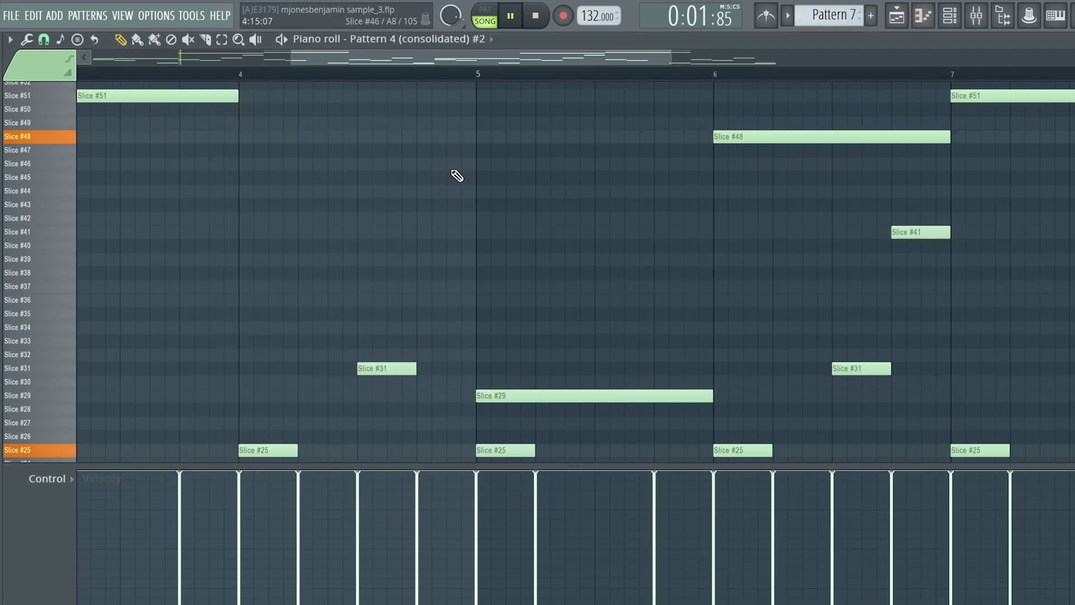
# Shorten the slice note starting at bar 5 so it ends where the next slice note begins
pyautogui.scroll(-3, 583, 173)
pyautogui.scroll(5, 360, 201)
pyautogui.scroll(-4, 367, 196)
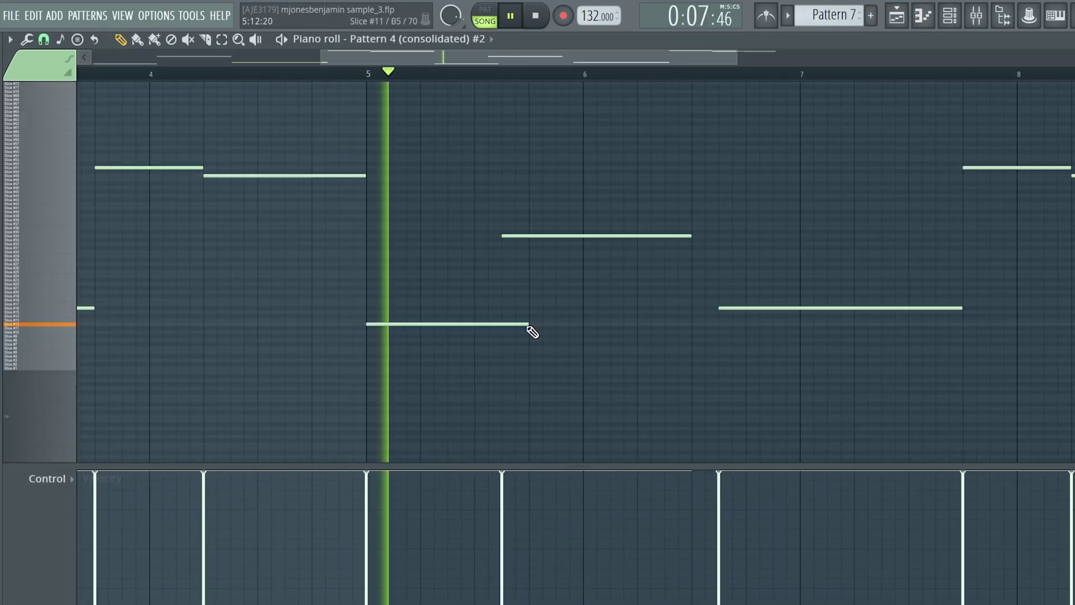
pyautogui.moveTo(529, 325); pyautogui.dragTo(501, 323)
pyautogui.scroll(-3, 509, 226)
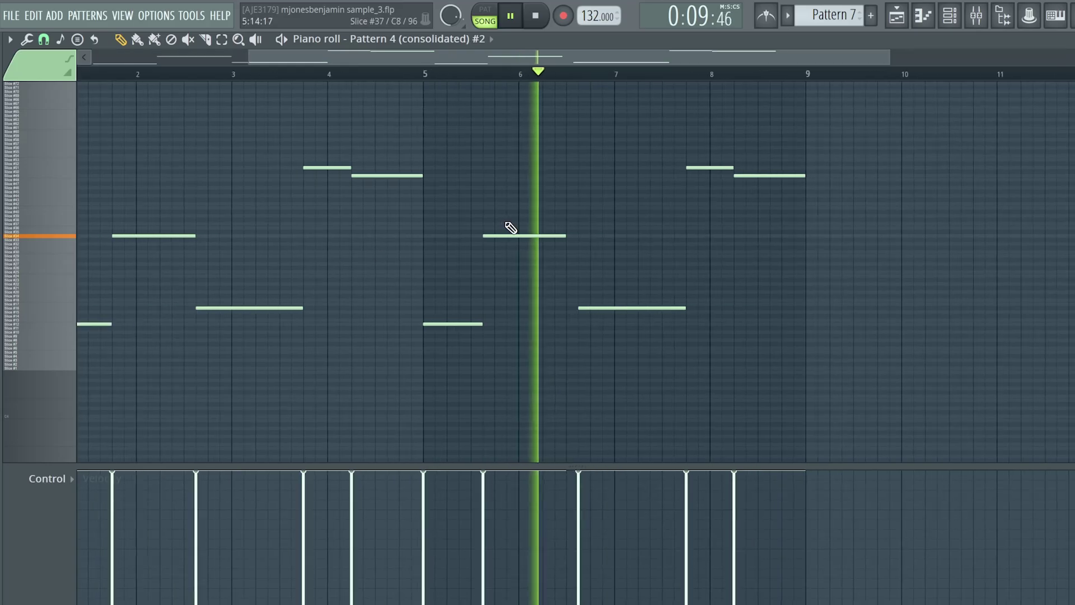
pyautogui.scroll(2, 510, 227)
pyautogui.scroll(-2, 495, 206)
pyautogui.scroll(4, 571, 299)
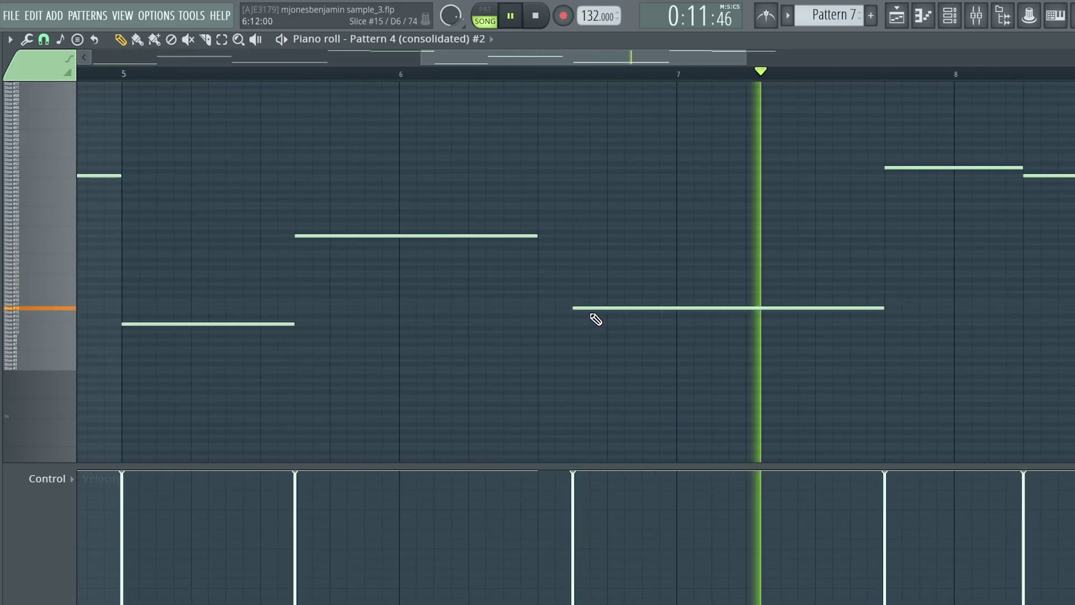
pyautogui.scroll(-3, 521, 313)
pyautogui.scroll(-1, 542, 307)
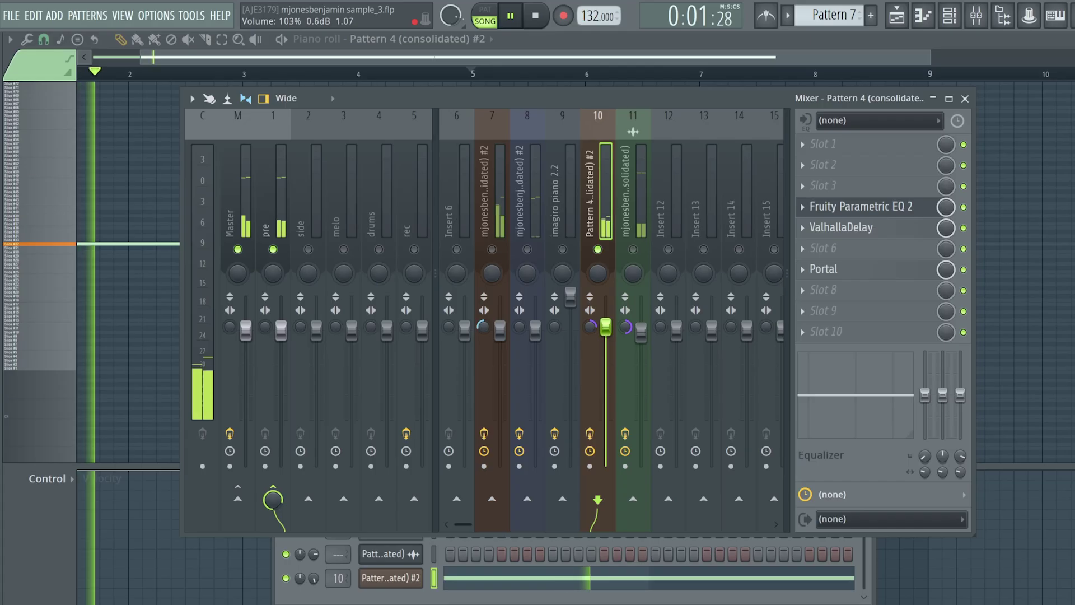
# Raise the fader of mixer track 10 slightly, unmute tracks 9 and 11, and select track 11
pyautogui.moveTo(605, 327); pyautogui.dragTo(606, 322)
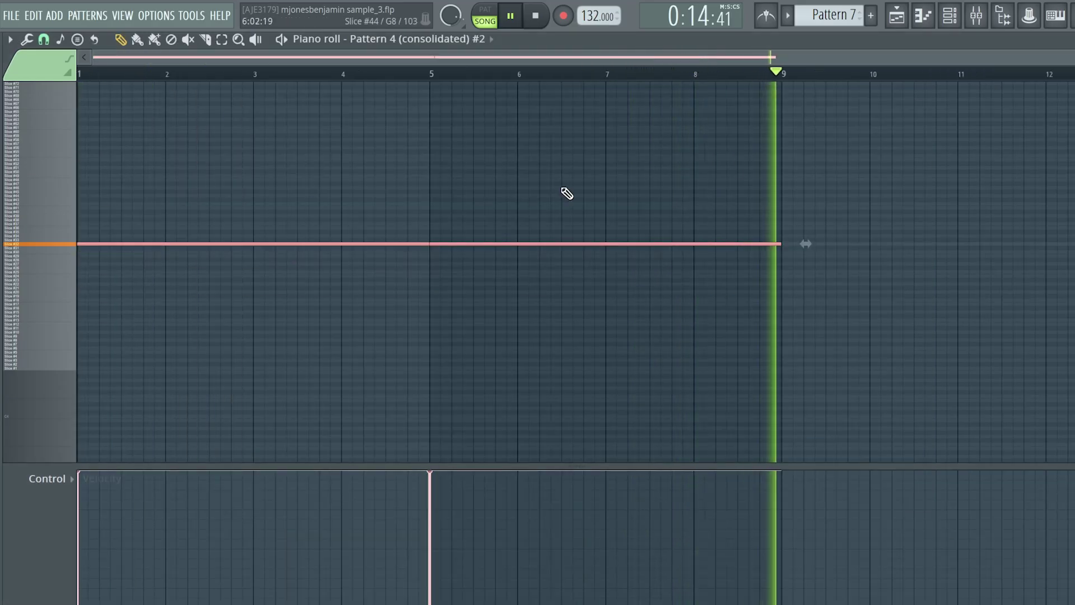
pyautogui.click(976, 16)
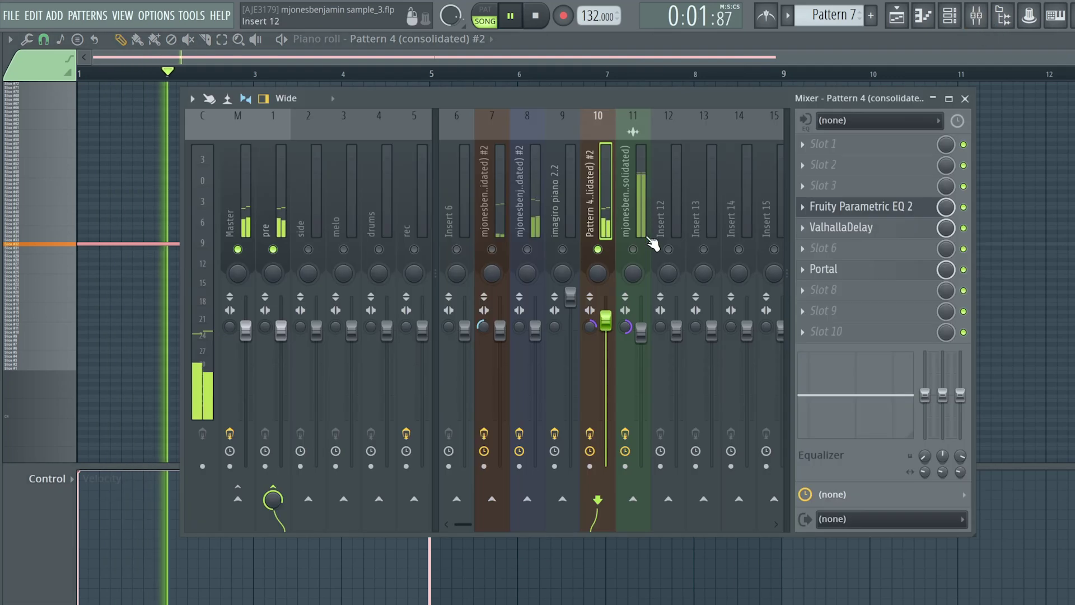
pyautogui.click(562, 249)
pyautogui.click(633, 250)
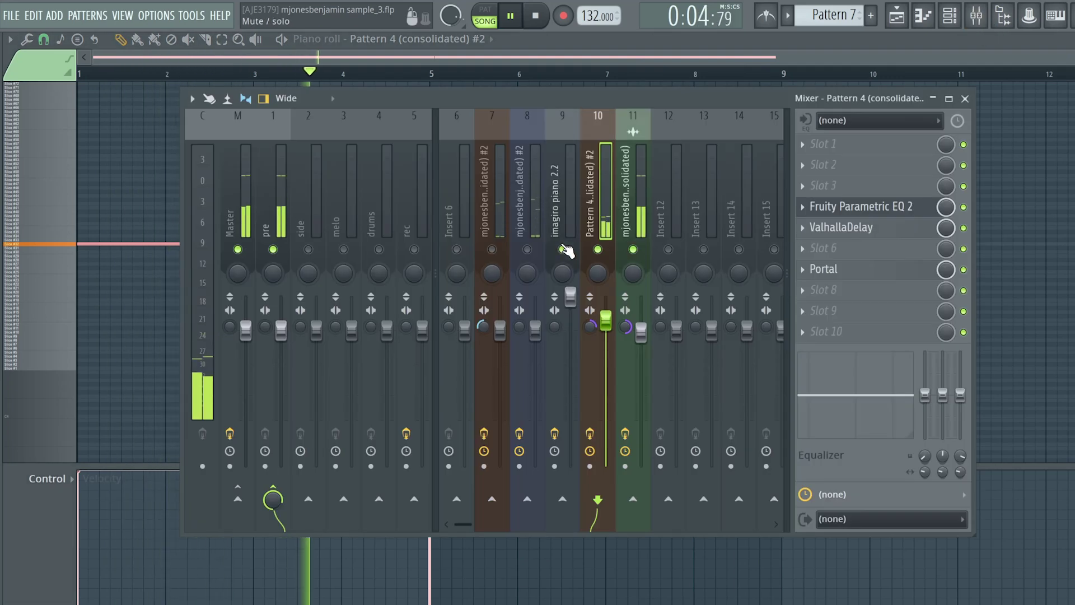
pyautogui.click(630, 195)
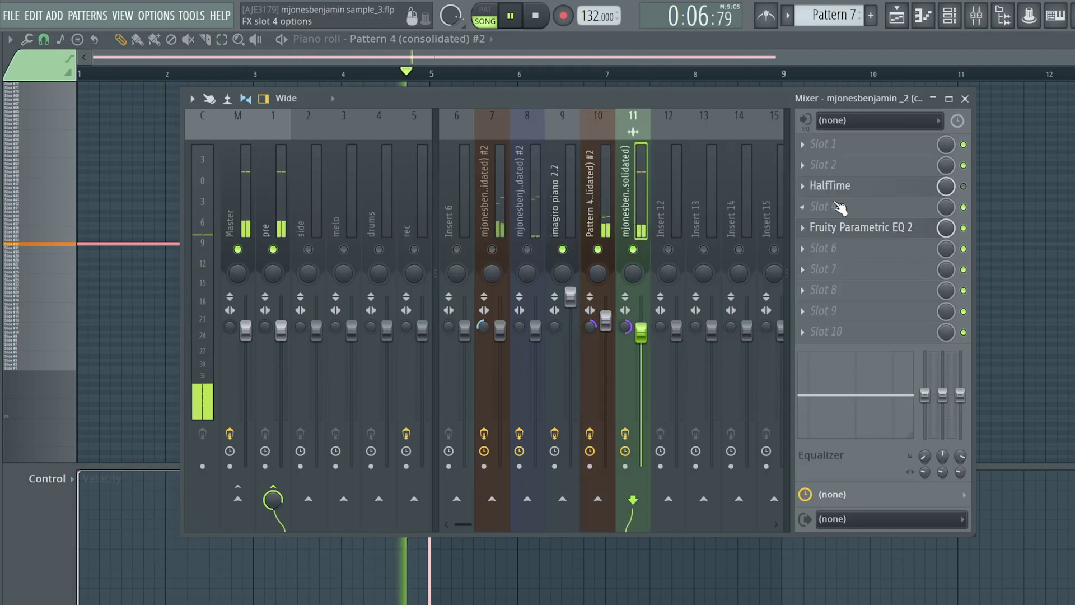
# Load Fruity Peak Controller into slot 5 of mixer Insert 12 and open its plugin options
pyautogui.click(825, 310)
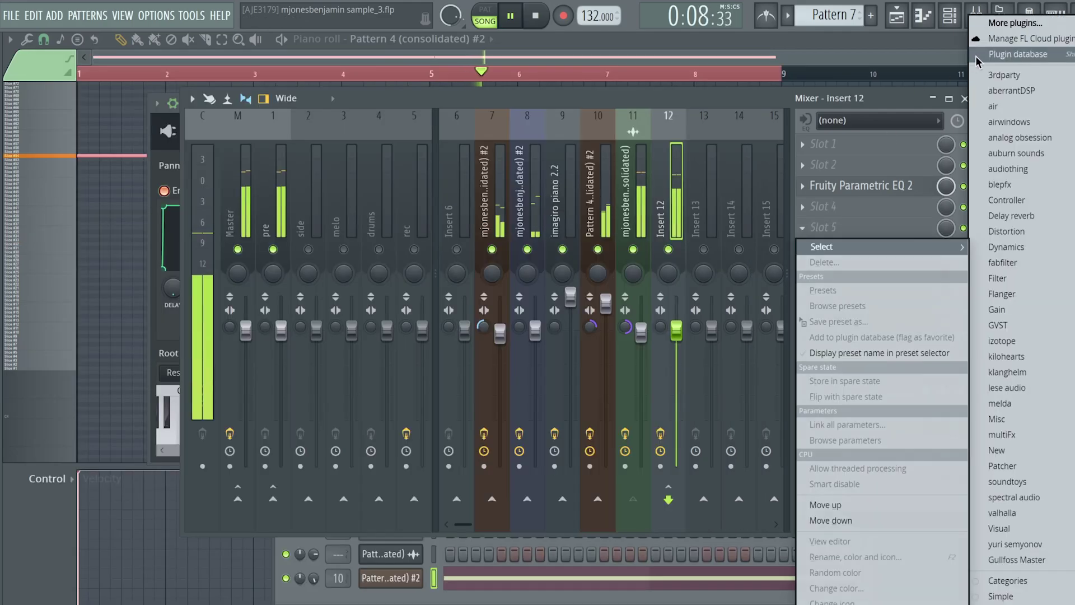
pyautogui.click(1022, 18)
pyautogui.write('peak')
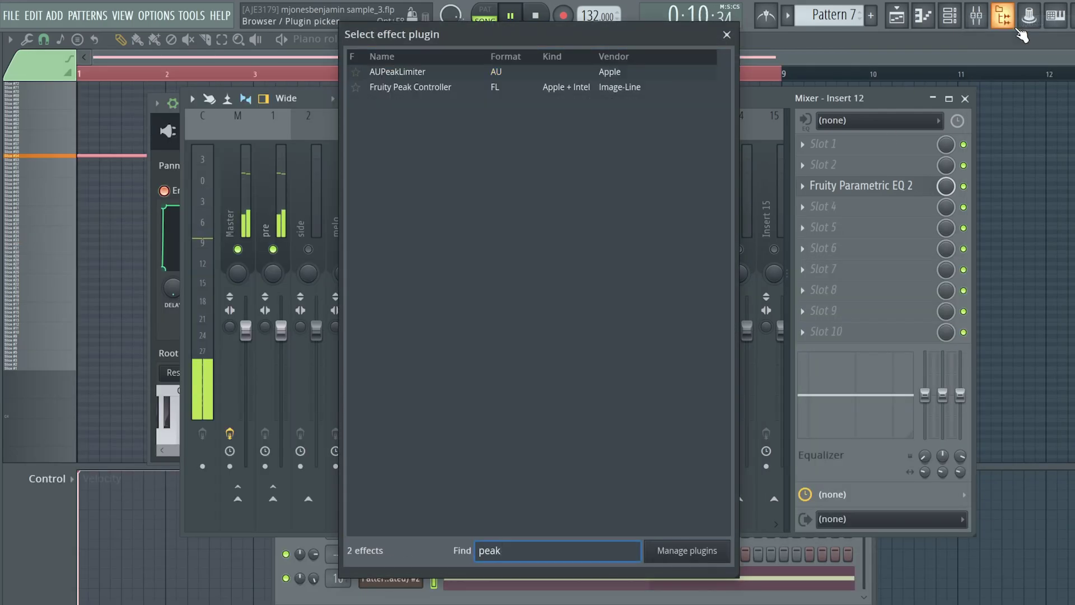
pyautogui.doubleClick(632, 88)
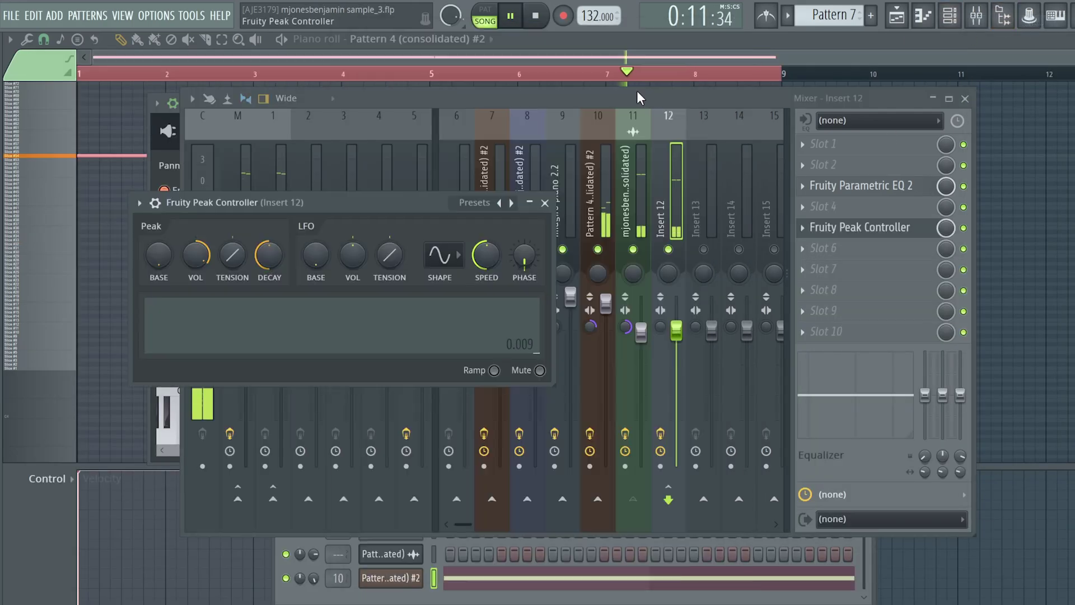
pyautogui.click(153, 205)
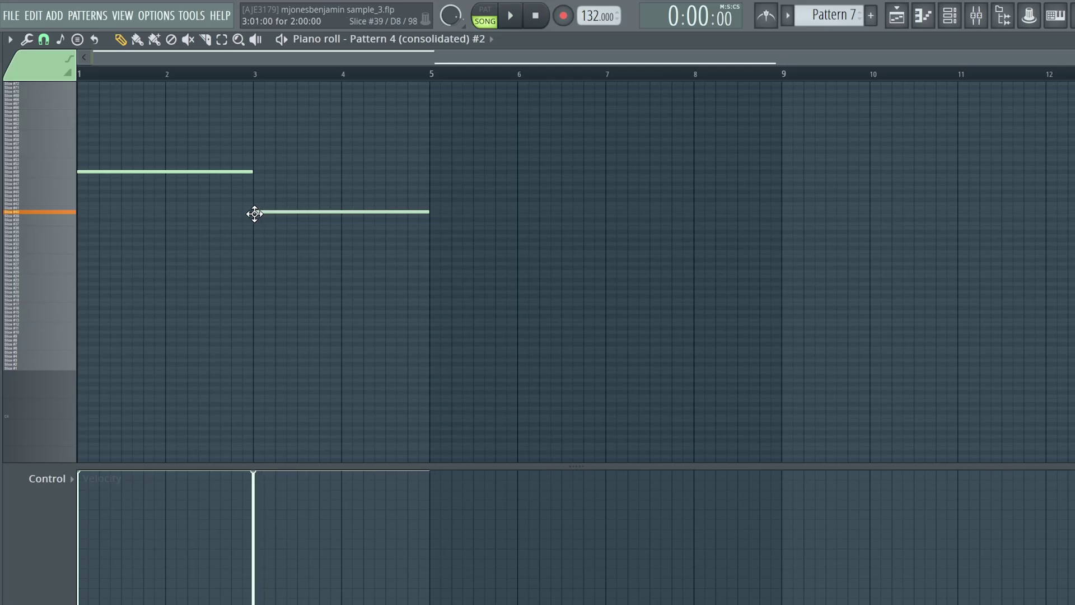
# Play the two-note slice sequence in bars 1 to 4 and duplicate both notes into the following four bars
pyautogui.press('space')
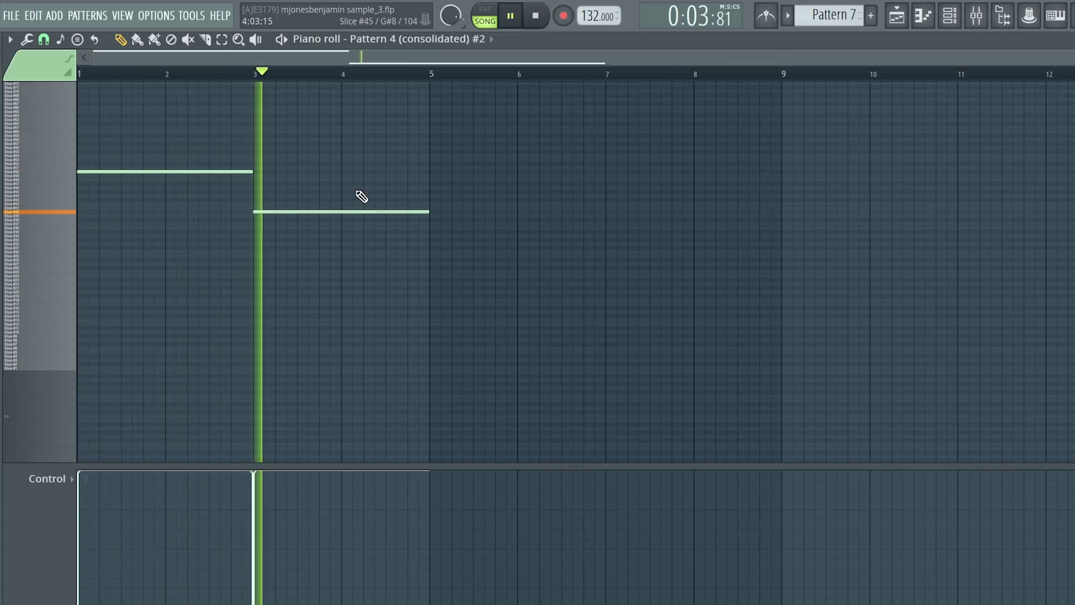
pyautogui.hotkey('ctrl', 'a')
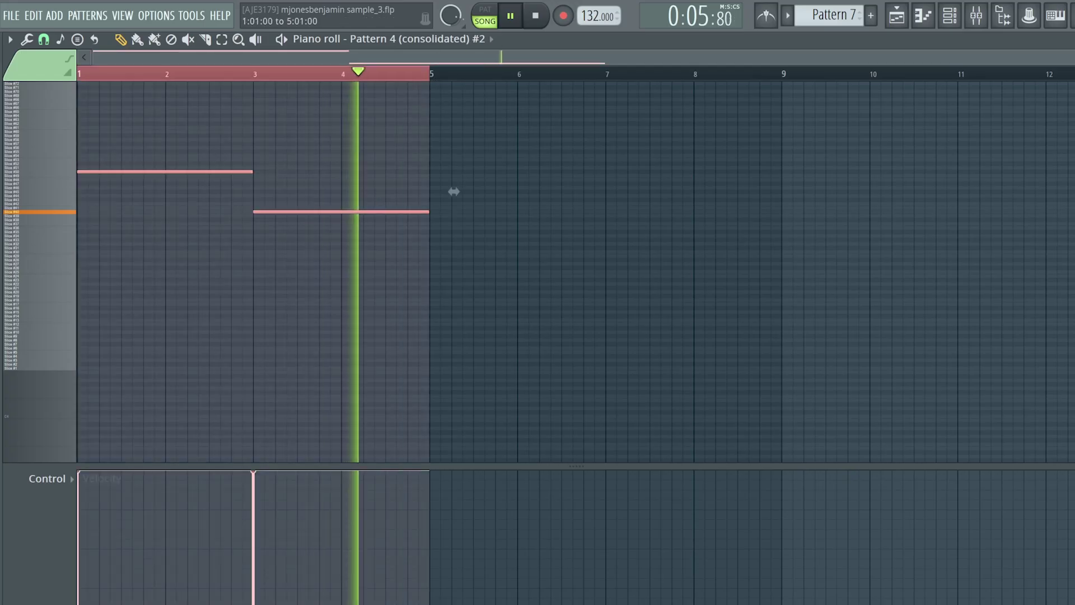
pyautogui.hotkey('ctrl', 'b')
pyautogui.hotkey('ctrl', 'd')
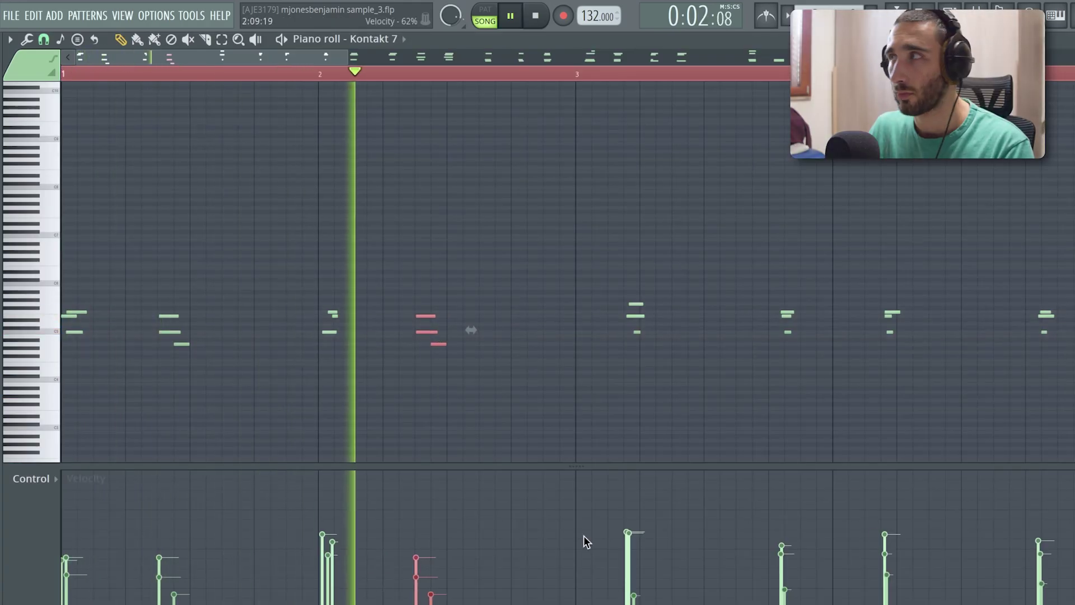
# Check the Kontakt 7 and Purity notes during playback and close the Lair reverb window on the Kontakt 7 track
pyautogui.scroll(3, 471, 330)
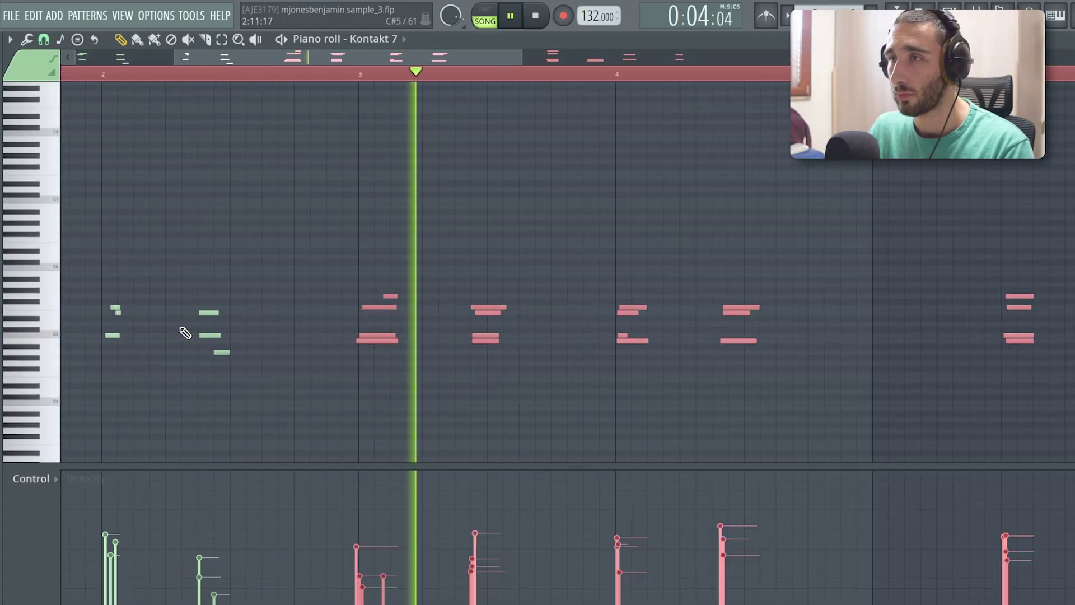
pyautogui.scroll(2, 185, 332)
pyautogui.scroll(-1, 185, 331)
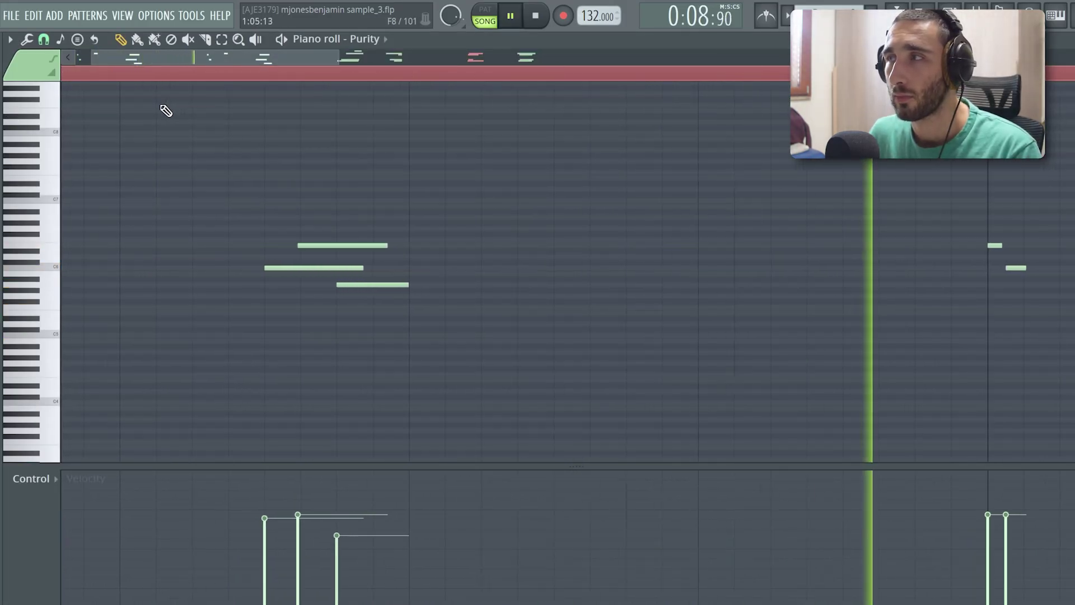
pyautogui.scroll(-5, 163, 106)
pyautogui.scroll(3, 553, 204)
pyautogui.moveTo(535, 198); pyautogui.dragTo(306, 302)
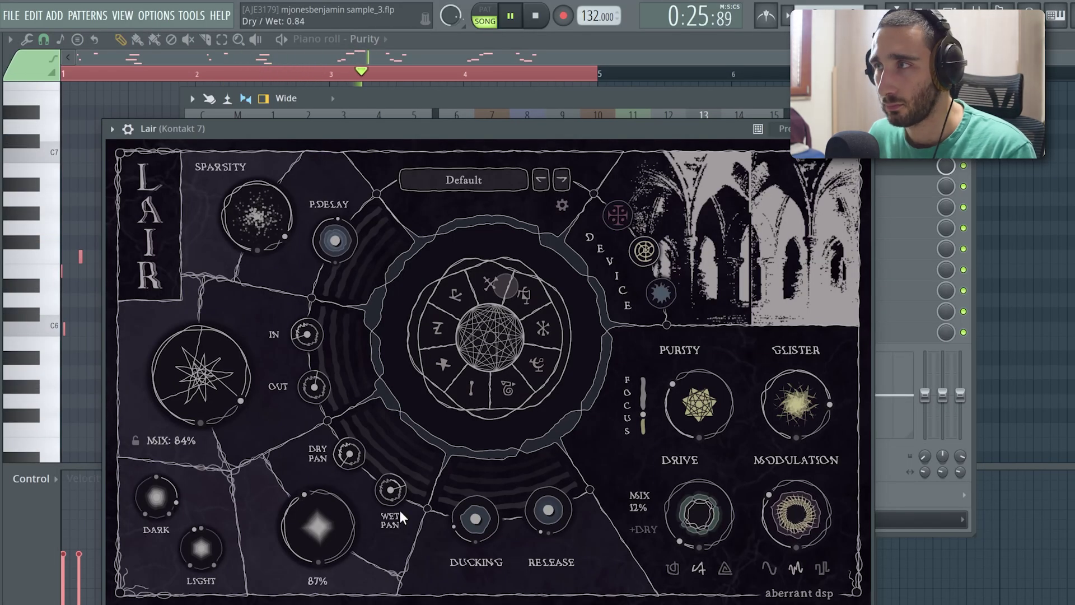
pyautogui.click(861, 128)
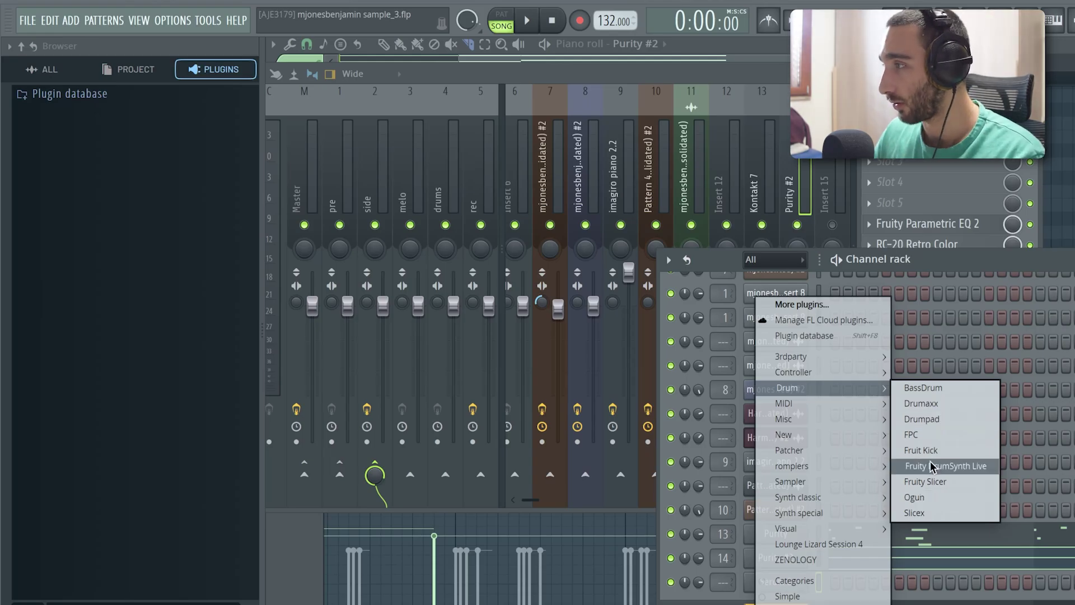
# Add a Fruity DrumSynth Live channel and randomize all its parameters, auditioning its keys before closing the plugin
pyautogui.click(944, 465)
pyautogui.click(633, 396)
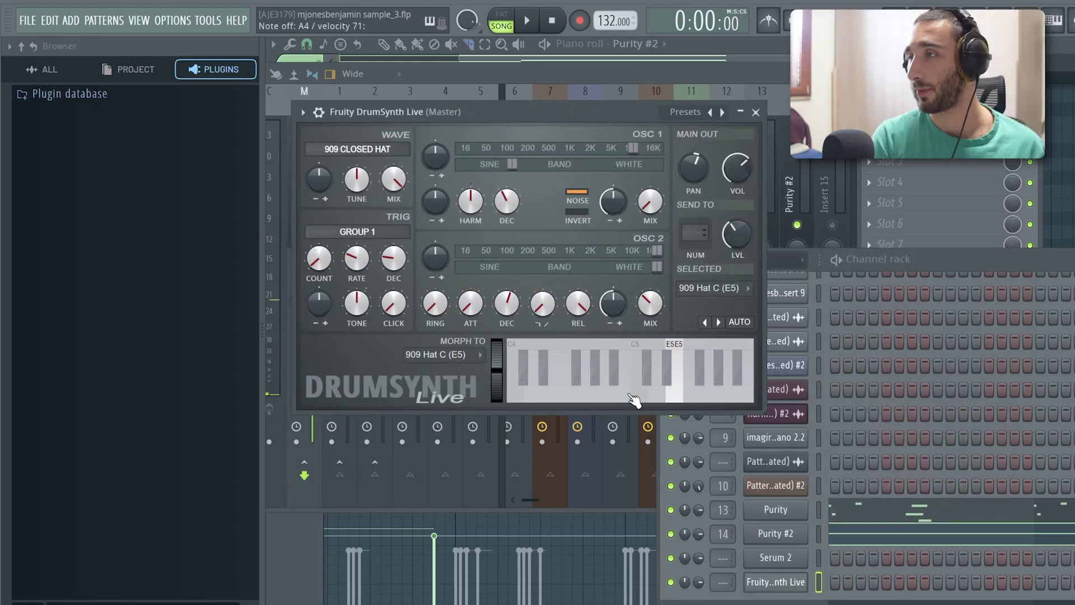
pyautogui.click(633, 396)
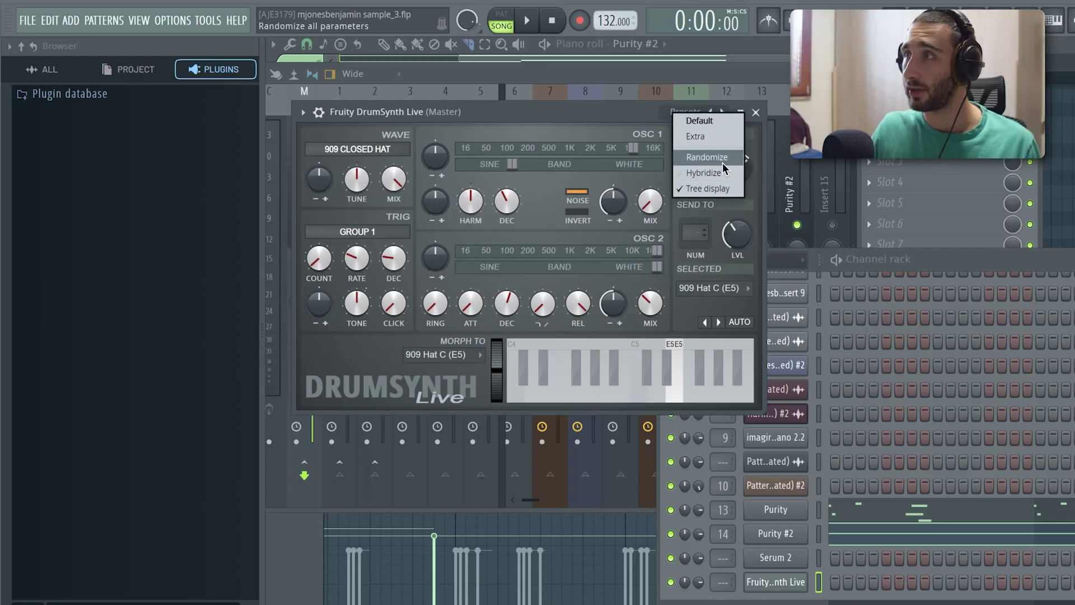
pyautogui.click(718, 161)
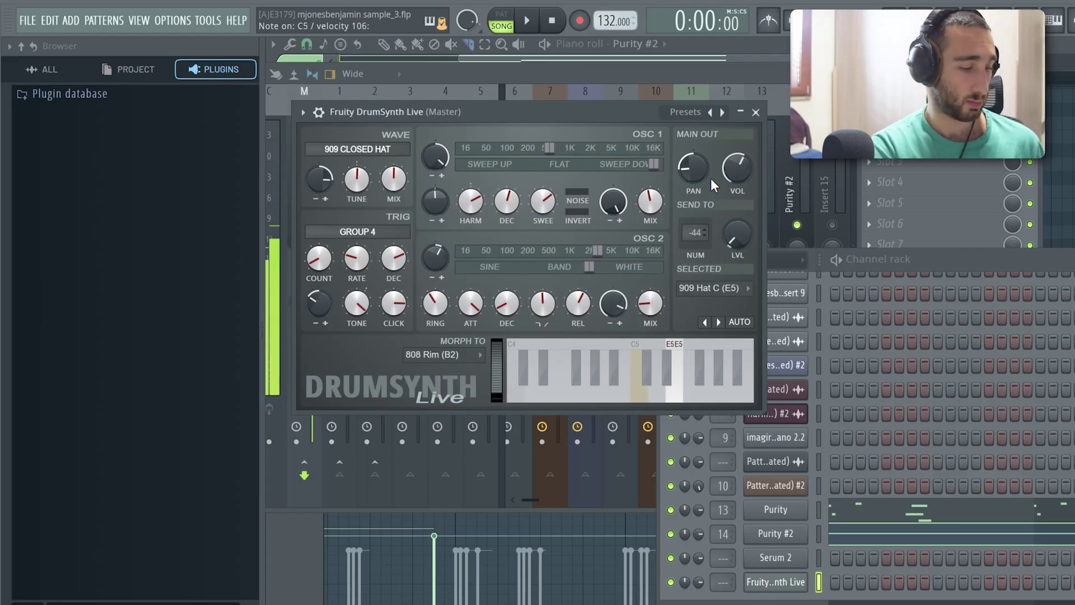
pyautogui.click(756, 112)
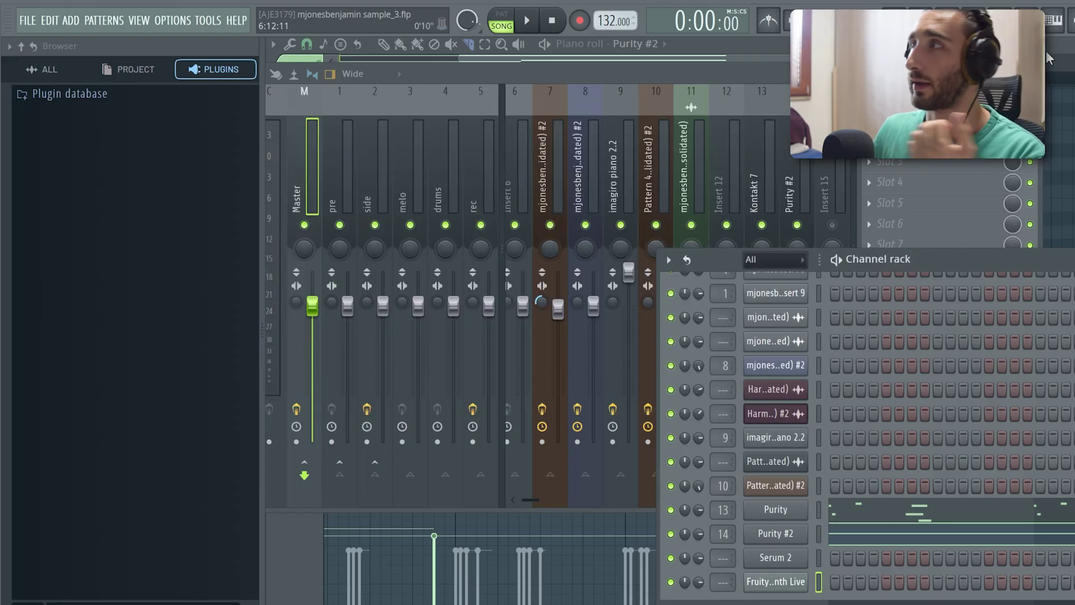
# Sequence 909 Crash hits on the Fruity DrumSynth Live channel during playback and repeat the pattern across four bars
pyautogui.press('F7')
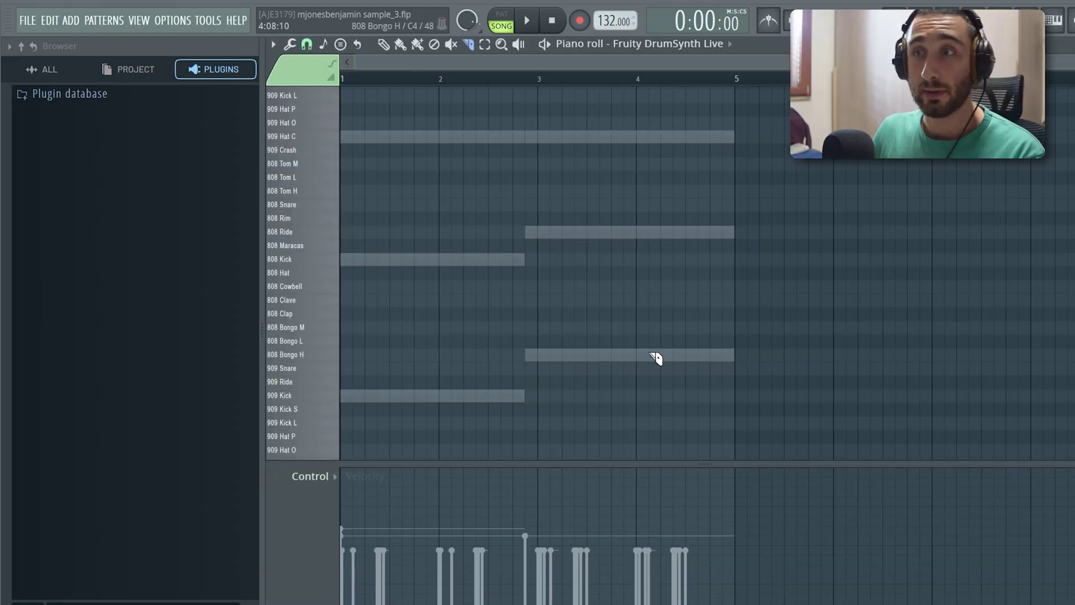
pyautogui.press('space')
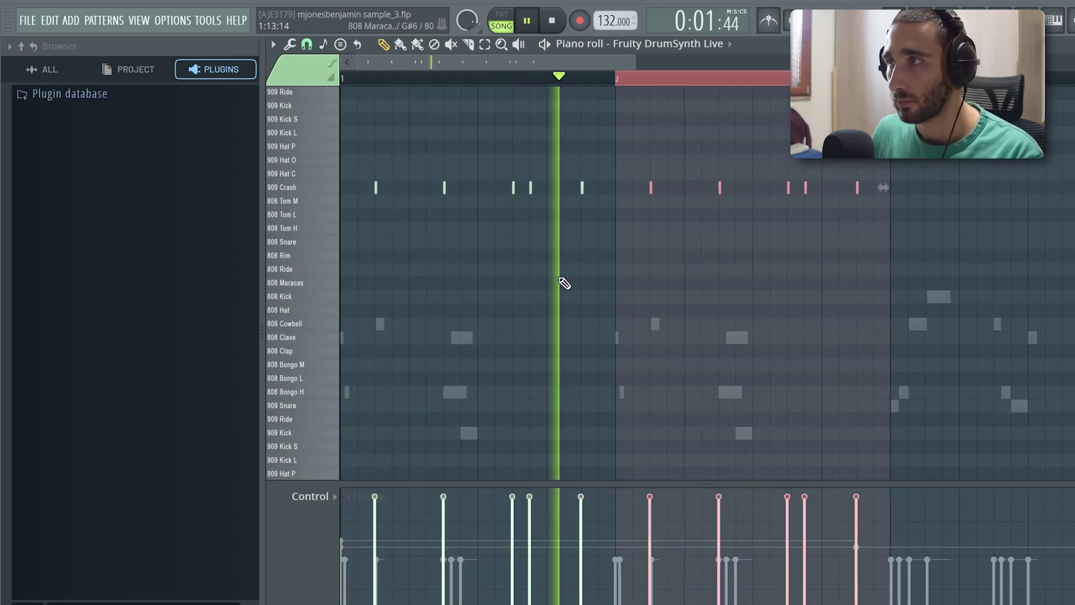
pyautogui.scroll(4, 557, 280)
pyautogui.scroll(-5, 459, 288)
pyautogui.hotkey('ctrl', 'b')
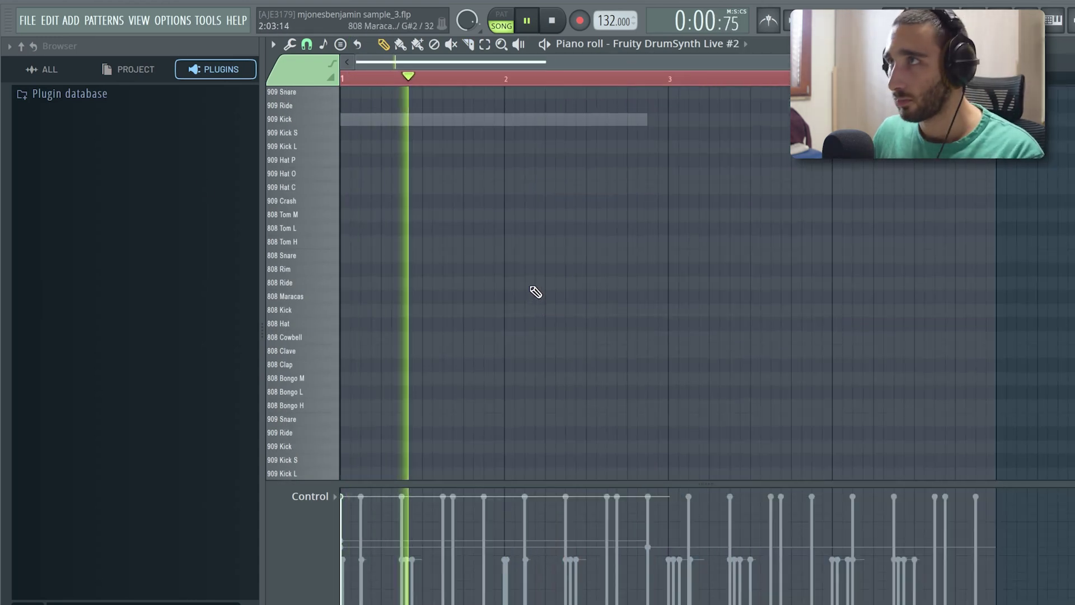
# Place a two-bar 808 Clap note at bar 1 on the Fruity DrumSynth Live #2 channel
pyautogui.scroll(1, 536, 291)
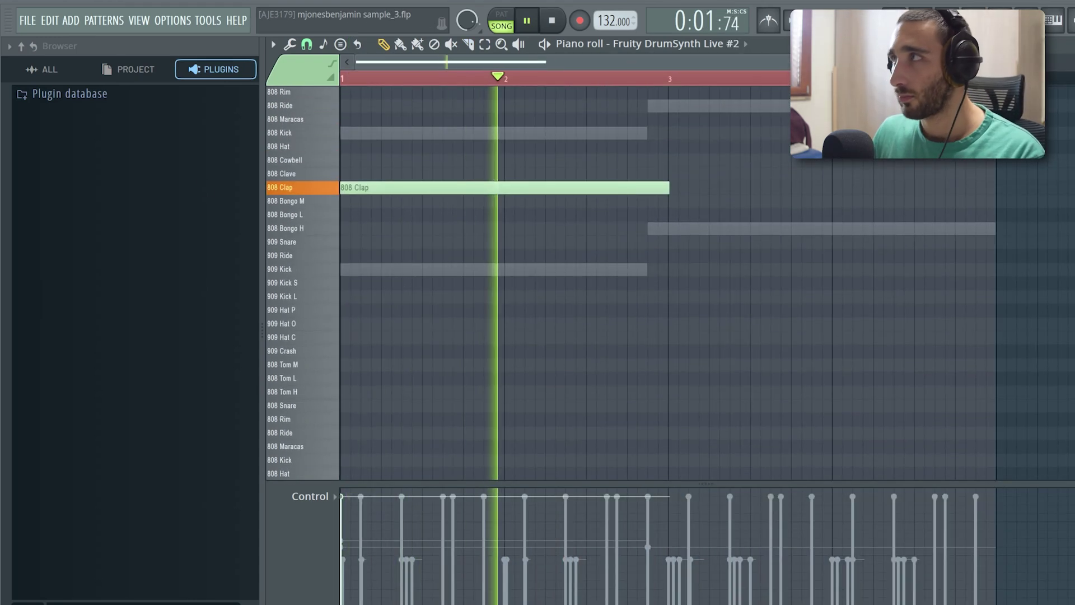
pyautogui.press('F6')
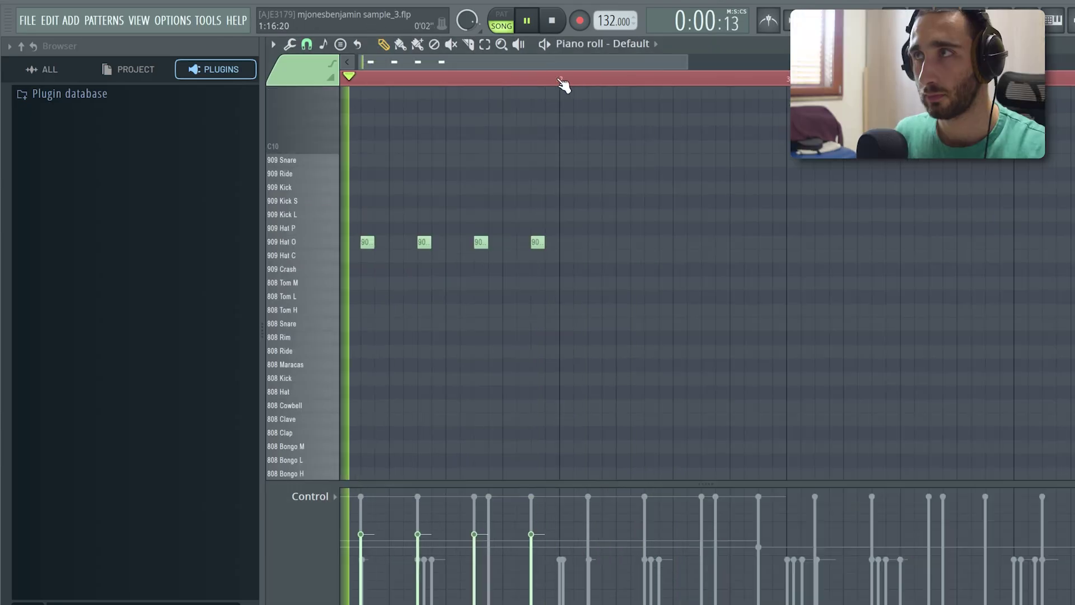
# Repeat the one-bar 909 Hat O pattern of the Default channel until it fills bars 1 to 4
pyautogui.hotkey('ctrl', 'a')
pyautogui.hotkey('ctrl', 'b')
pyautogui.scroll(-4, 535, 238)
pyautogui.hotkey('ctrl', 'b')
pyautogui.hotkey('ctrl', 'b')
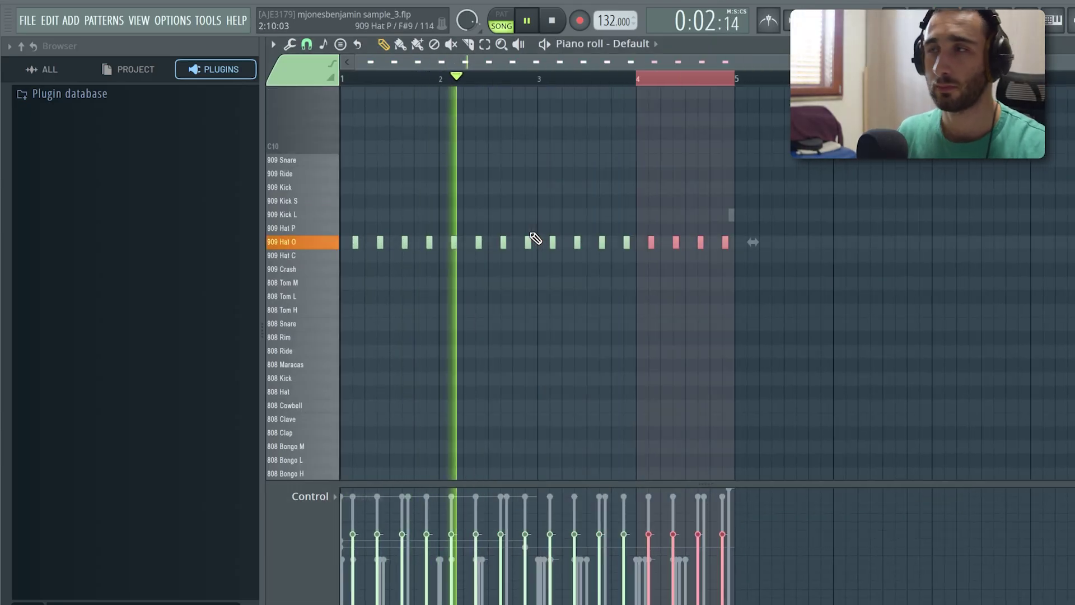
# Duplicate the two 808 Clap hits of bar 1 and move the copies to the same beats in bar 2
pyautogui.scroll(3, 491, 175)
pyautogui.scroll(-2, 492, 176)
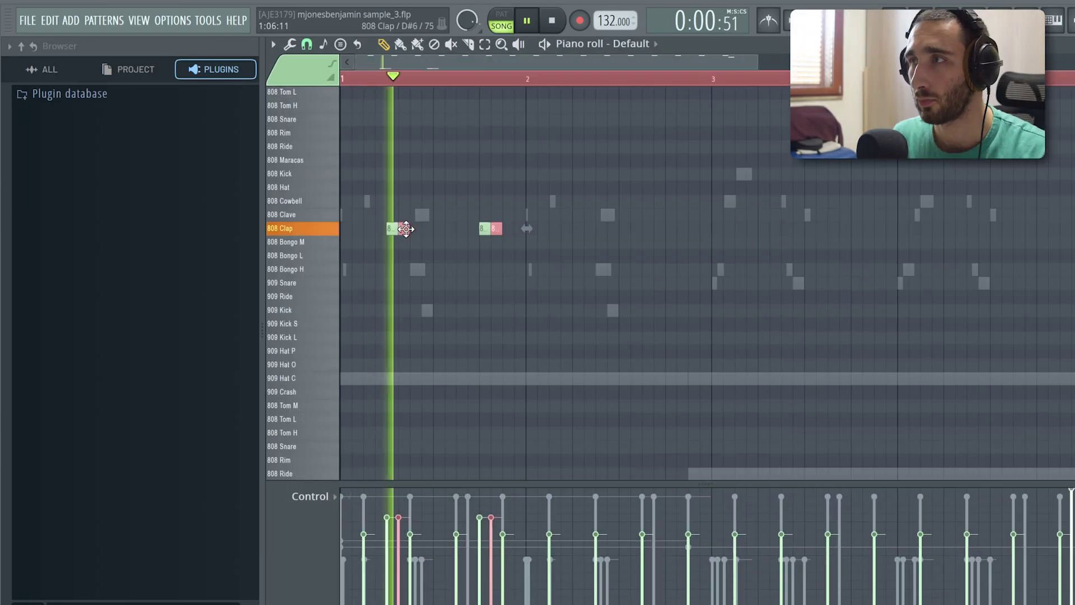
pyautogui.moveTo(405, 228); pyautogui.dragTo(579, 230)
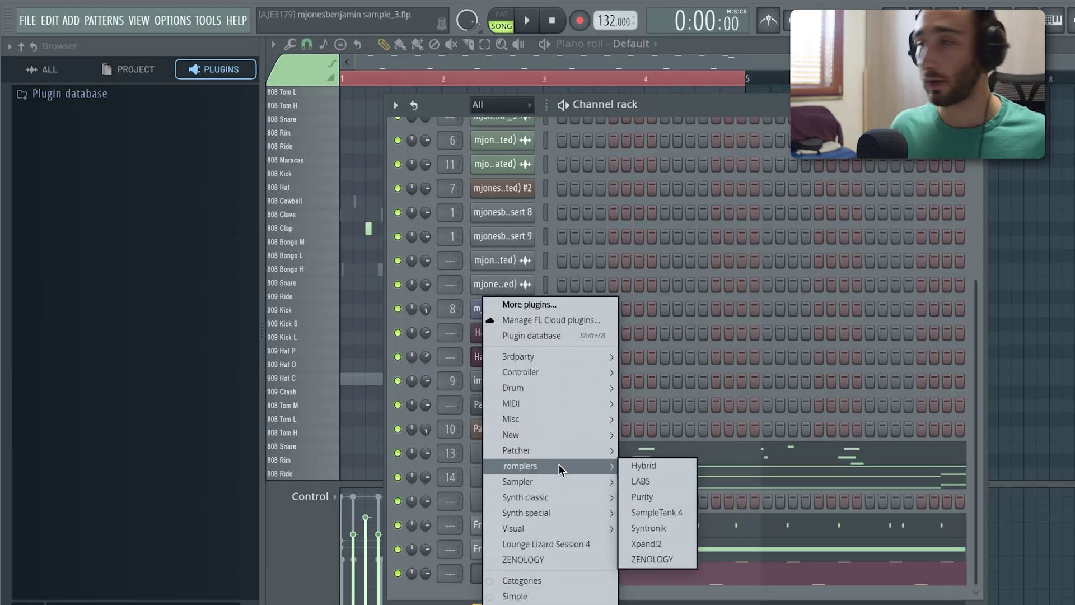
# Audition the BA - Precision Bass preset in Serum 2, route its channel to a free mixer track and close the plugin
pyautogui.moveTo(601, 450)
pyautogui.click(523, 17)
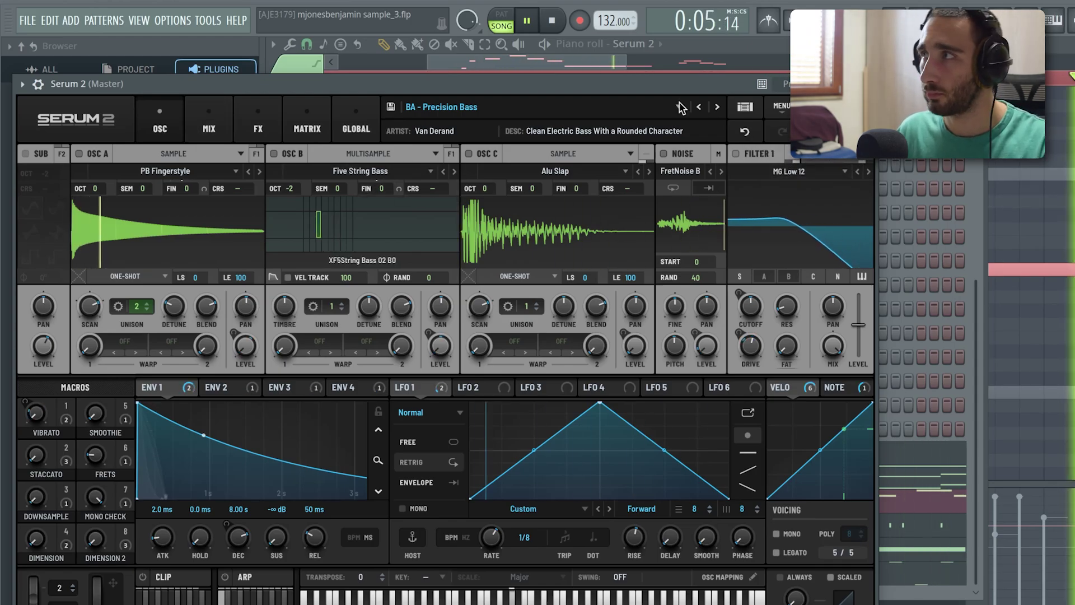
pyautogui.click(39, 84)
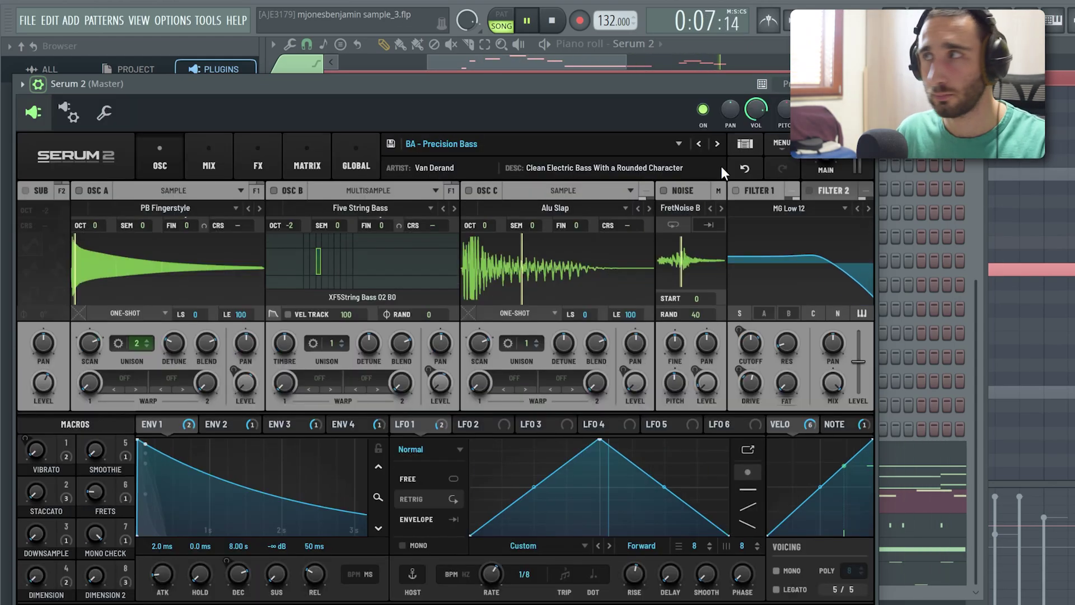
pyautogui.press('space')
pyautogui.hotkey('ctrl', 'l')
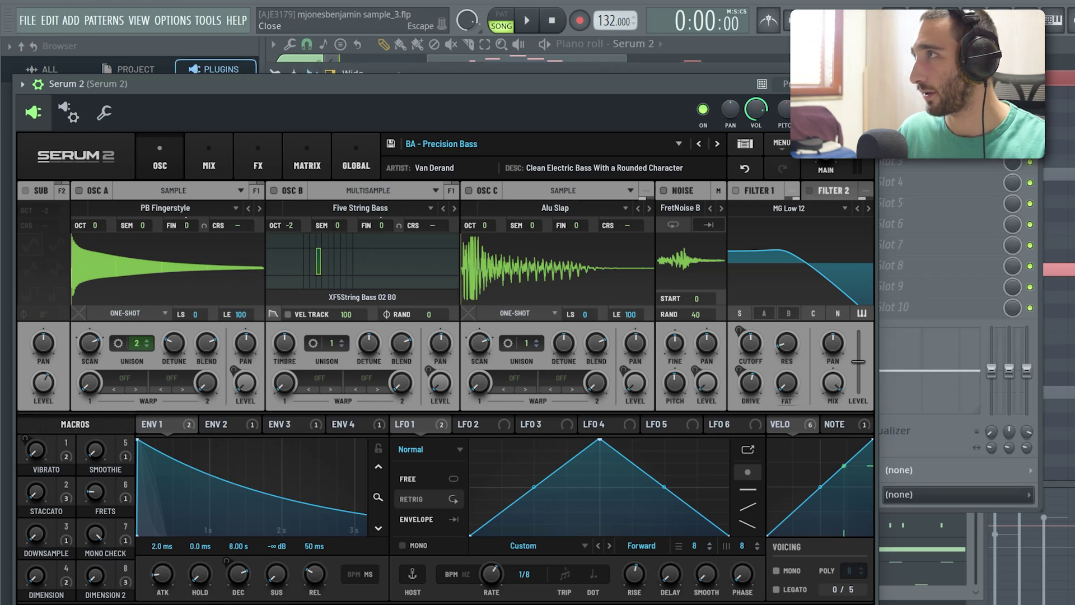
pyautogui.press('Escape')
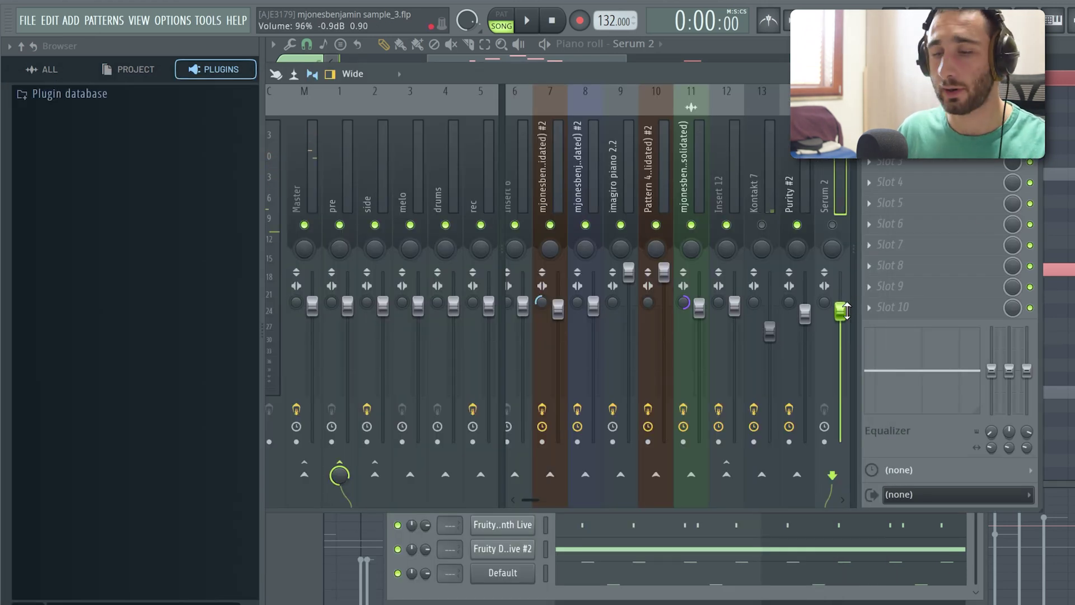
# Enable the Serum 2 mixer track and lower its volume slightly while the song plays
pyautogui.click(832, 225)
pyautogui.press('space')
pyautogui.moveTo(840, 310); pyautogui.dragTo(844, 313)
pyautogui.press('space')
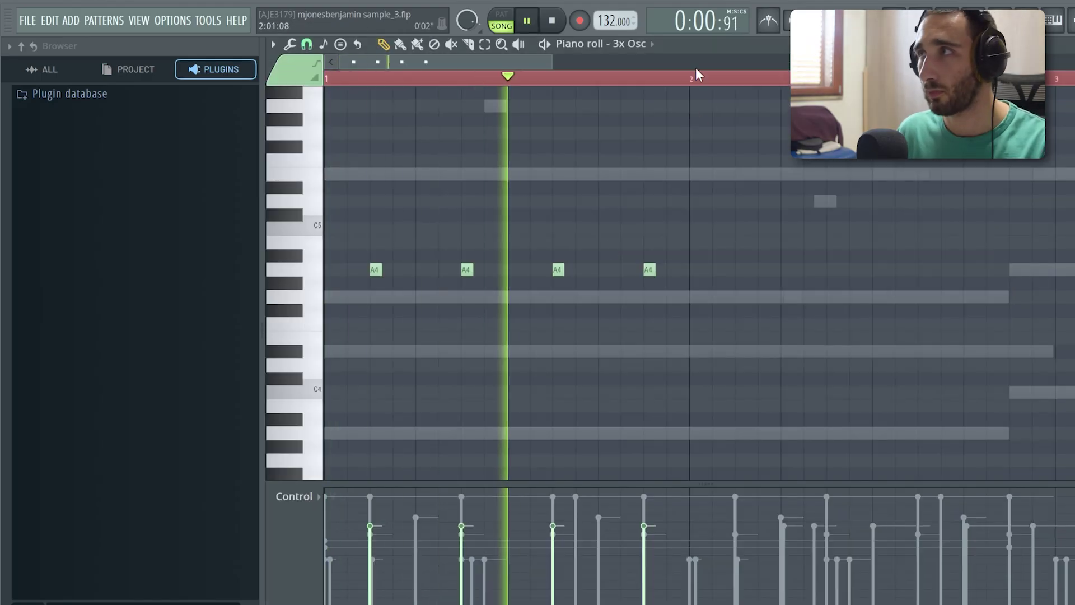
# Repeat the one-bar A4 note pattern of the 3x Osc channel until it fills four bars
pyautogui.hotkey('ctrl', 'b')
pyautogui.scroll(-3, 748, 282)
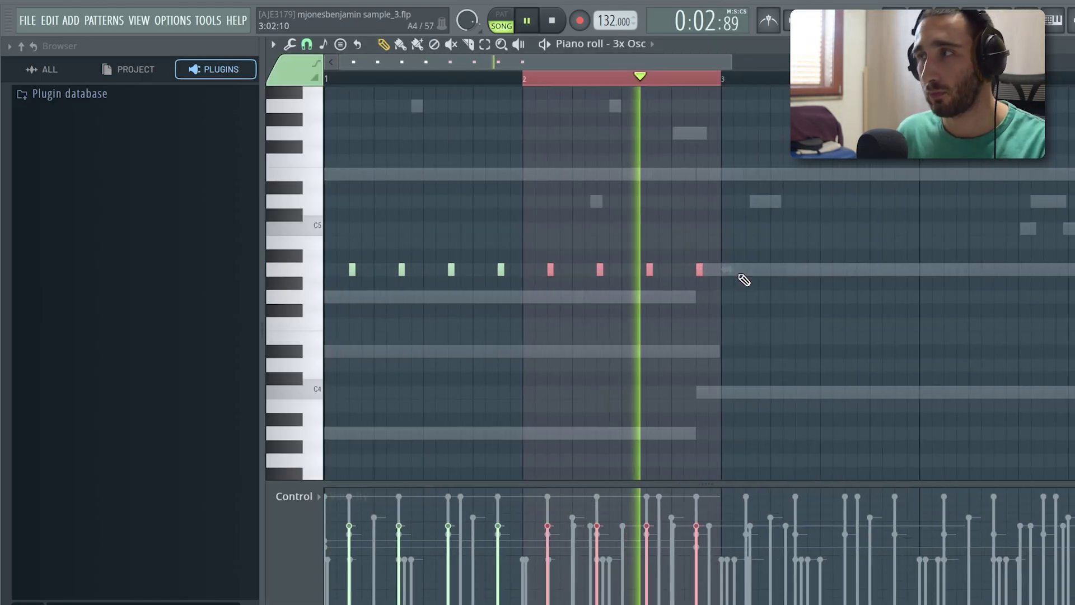
pyautogui.hotkey('ctrl', 'b')
pyautogui.hotkey('ctrl', 'b')
pyautogui.scroll(-2, 684, 217)
# Transpose all 3x Osc notes down three octaves to A1
pyautogui.hotkey('ctrl', 'a')
pyautogui.hotkey('ctrl', 'Down')
pyautogui.hotkey('ctrl', 'Down')
pyautogui.hotkey('ctrl', 'Down')
pyautogui.scroll(-2, 677, 240)
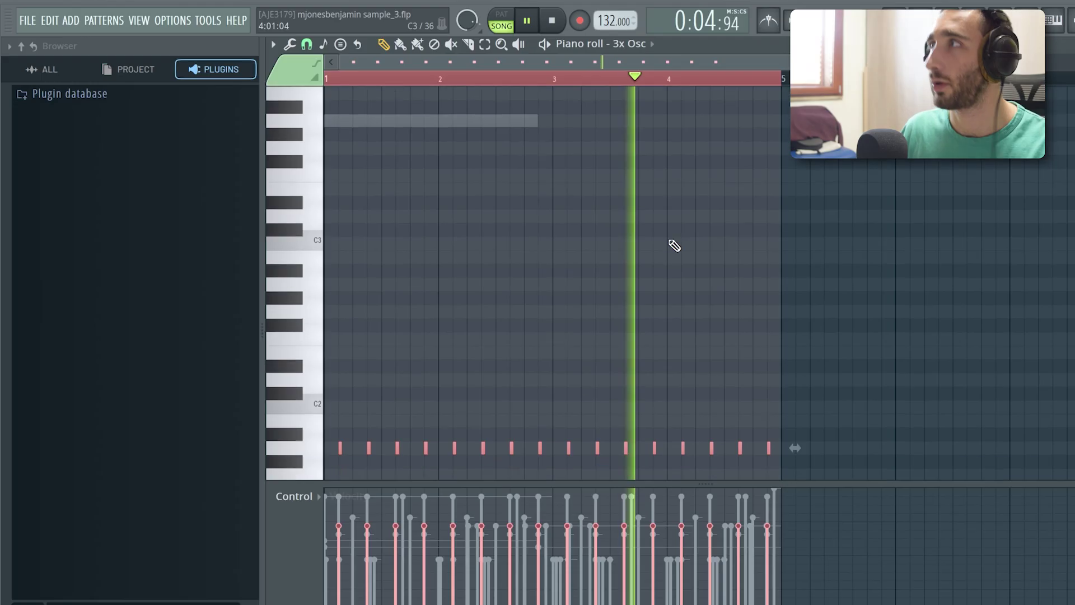
pyautogui.scroll(1, 564, 246)
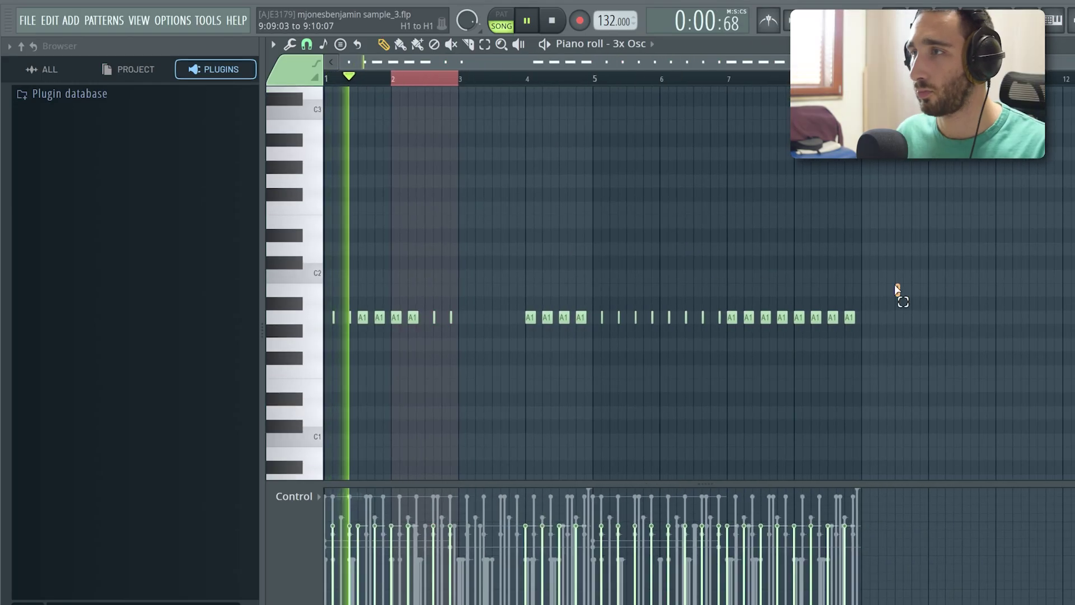
# Delete the 3x Osc notes from bar 4 onward and duplicate the remaining two-bar A1 pattern into bars 3 and 4
pyautogui.moveTo(897, 290); pyautogui.dragTo(514, 343)
pyautogui.press('Delete')
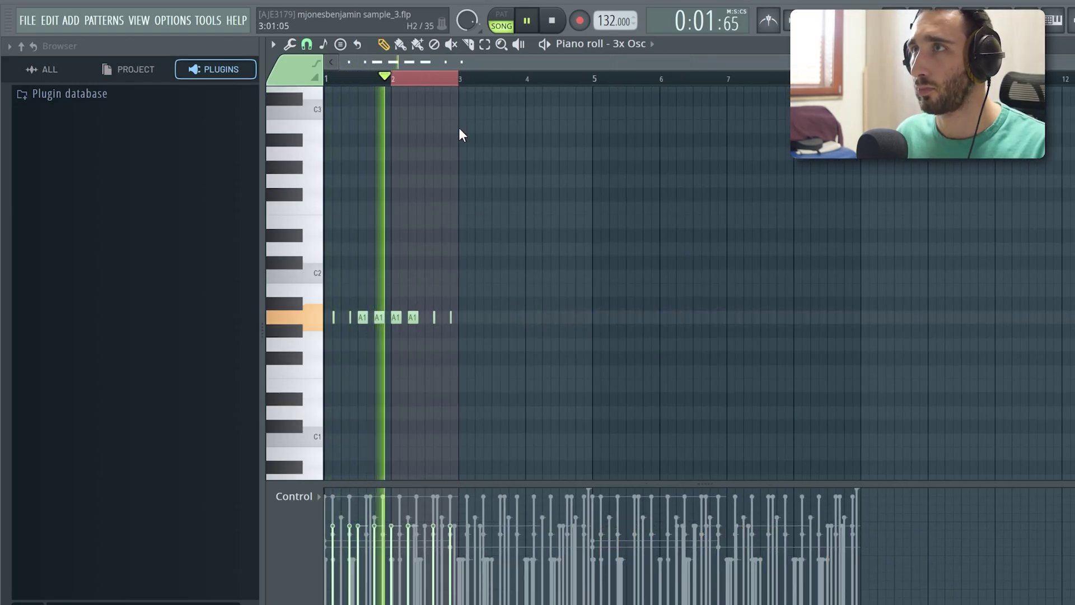
pyautogui.moveTo(459, 78); pyautogui.dragTo(224, 195)
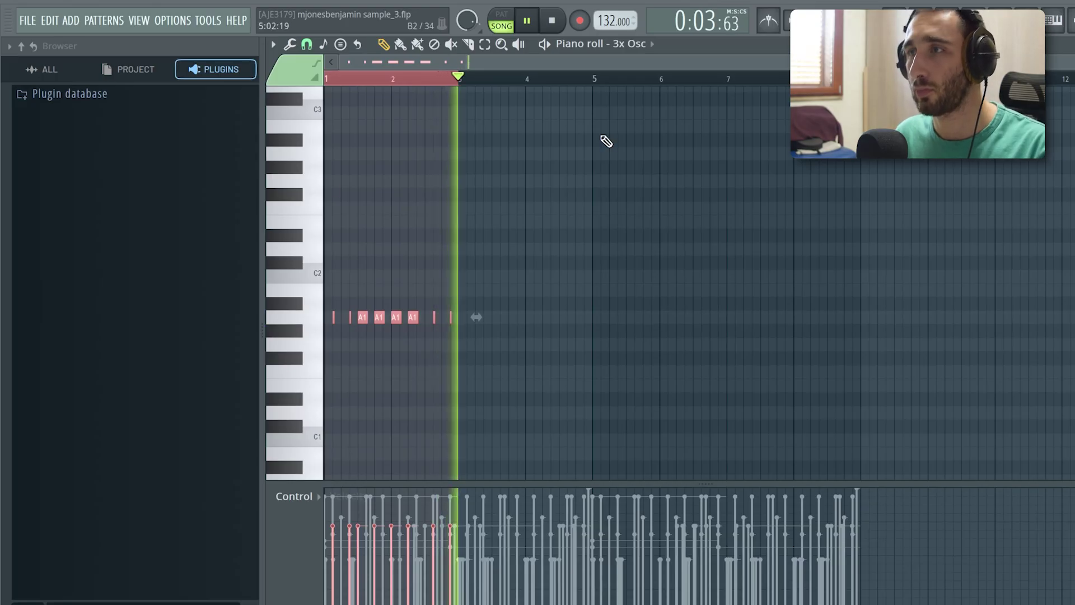
pyautogui.hotkey('ctrl', 'b')
pyautogui.scroll(3, 412, 283)
pyautogui.scroll(-3, 481, 274)
pyautogui.scroll(4, 573, 256)
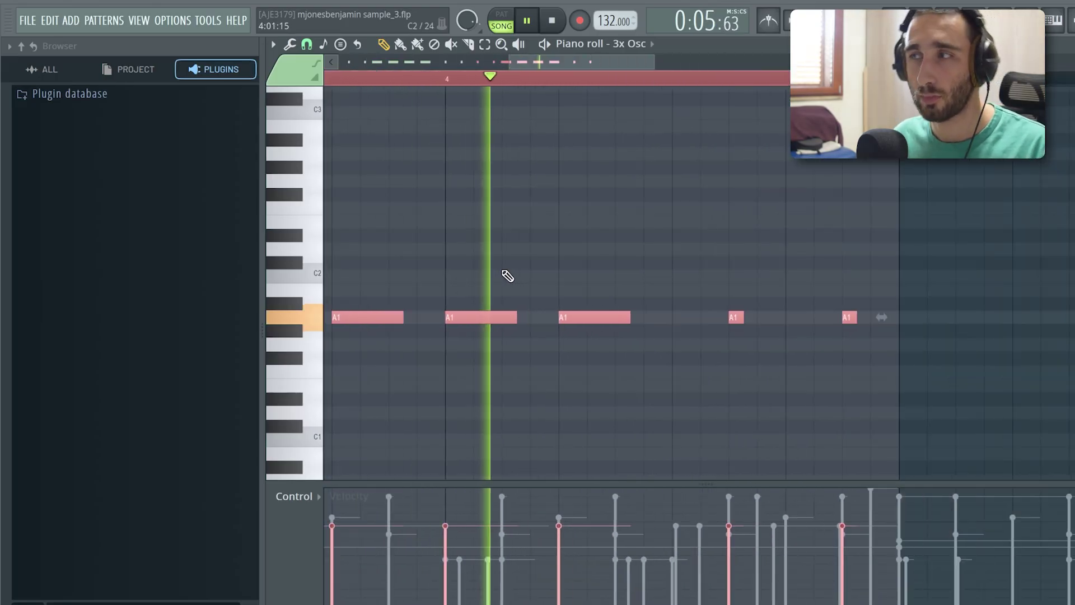
pyautogui.scroll(-3, 554, 263)
# Switch the Fruity Chorus on the Serum 2 mixer track to the CE Chorus preset and set its mix level to 70%
pyautogui.press('F9')
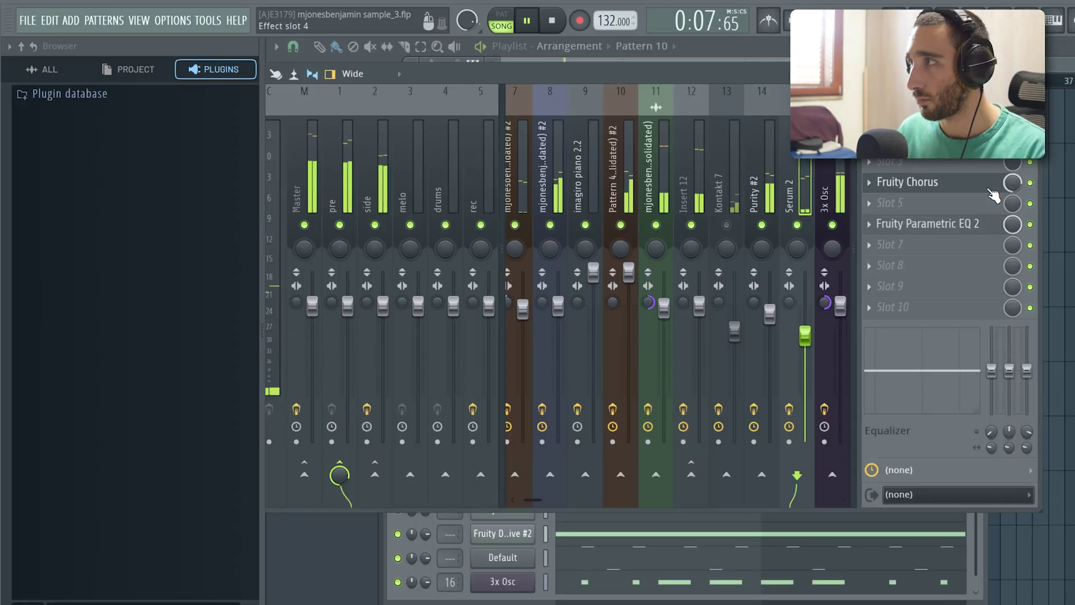
pyautogui.click(907, 182)
pyautogui.click(759, 208)
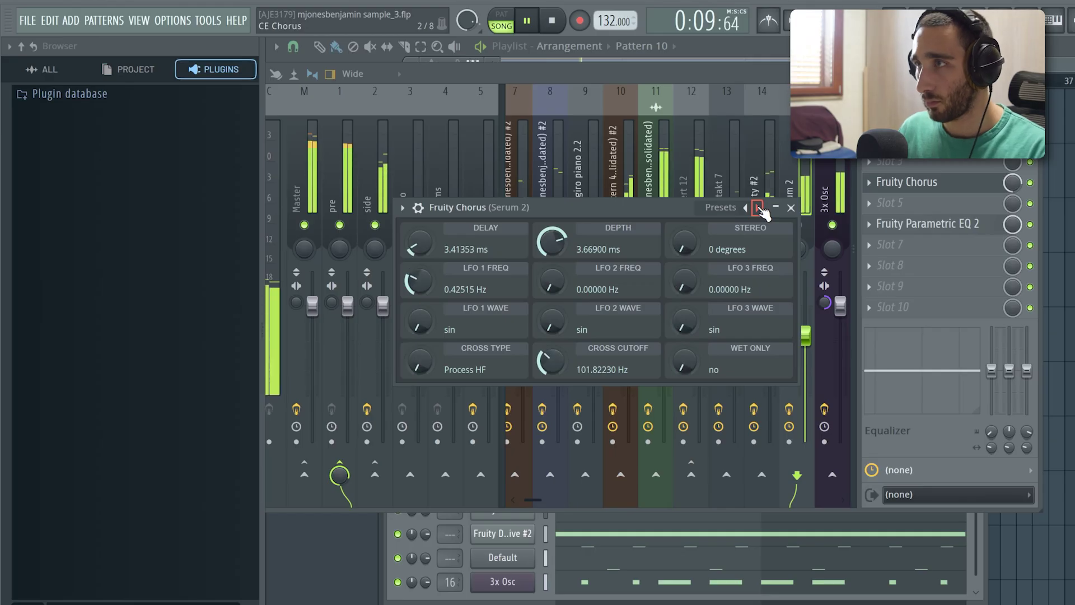
pyautogui.click(1016, 187)
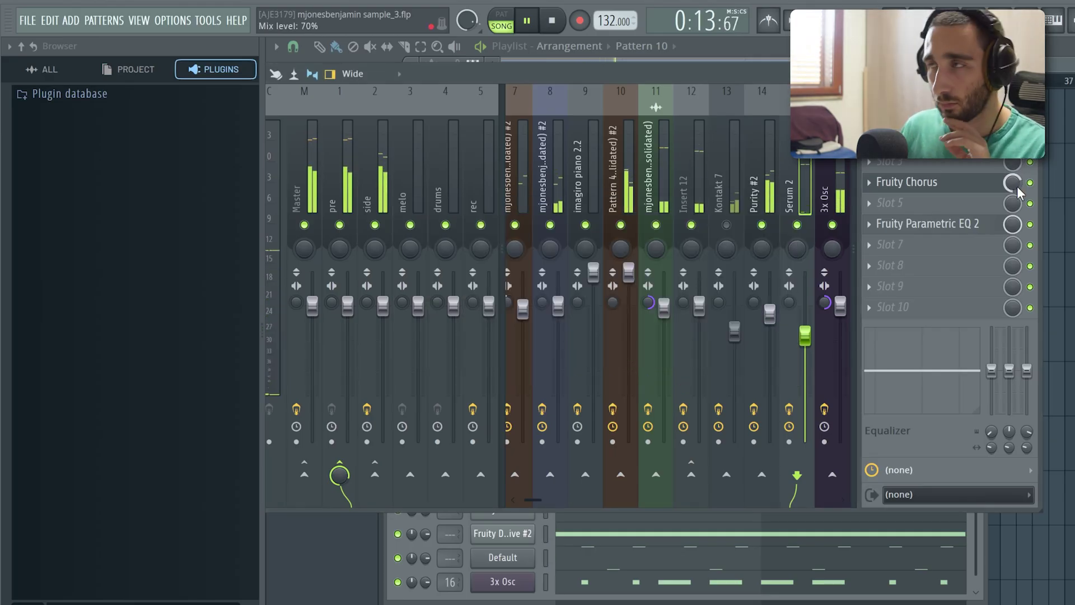